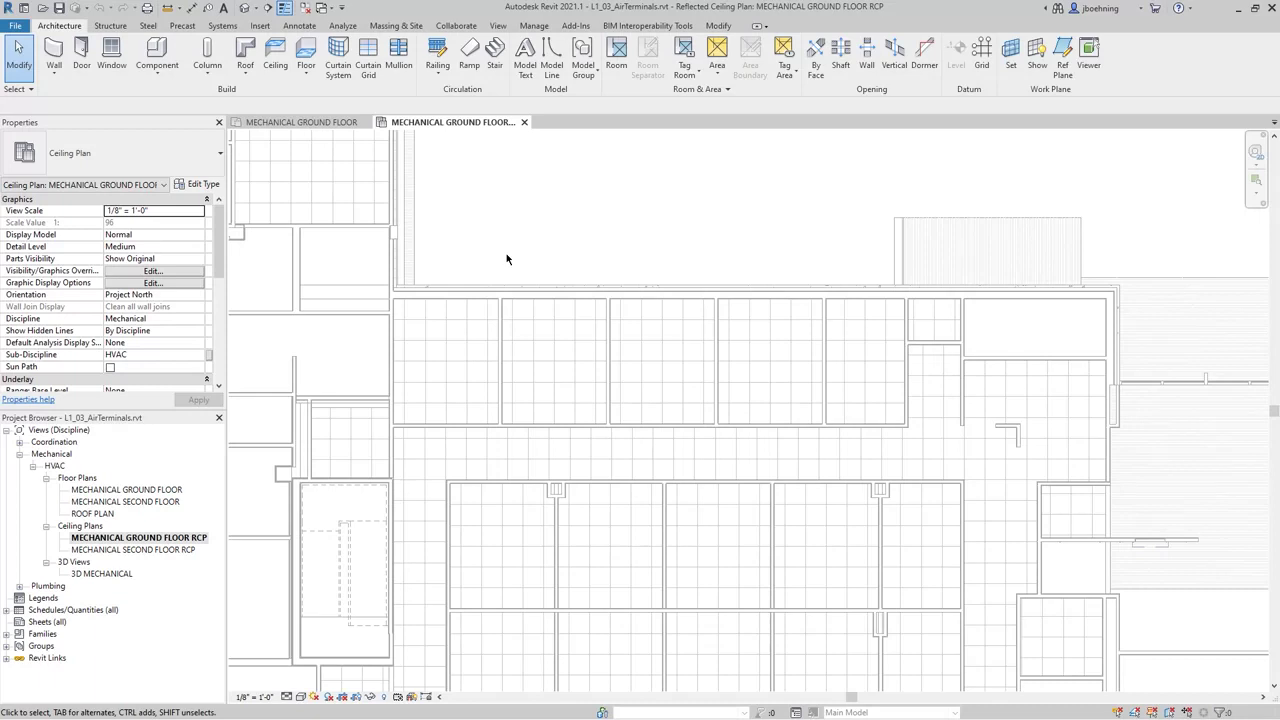
# - Start placing an air terminal with the Supply Diffuser - Square - Hosted family in the 12" x 12" size
pyautogui.scroll(-2, 506, 259)
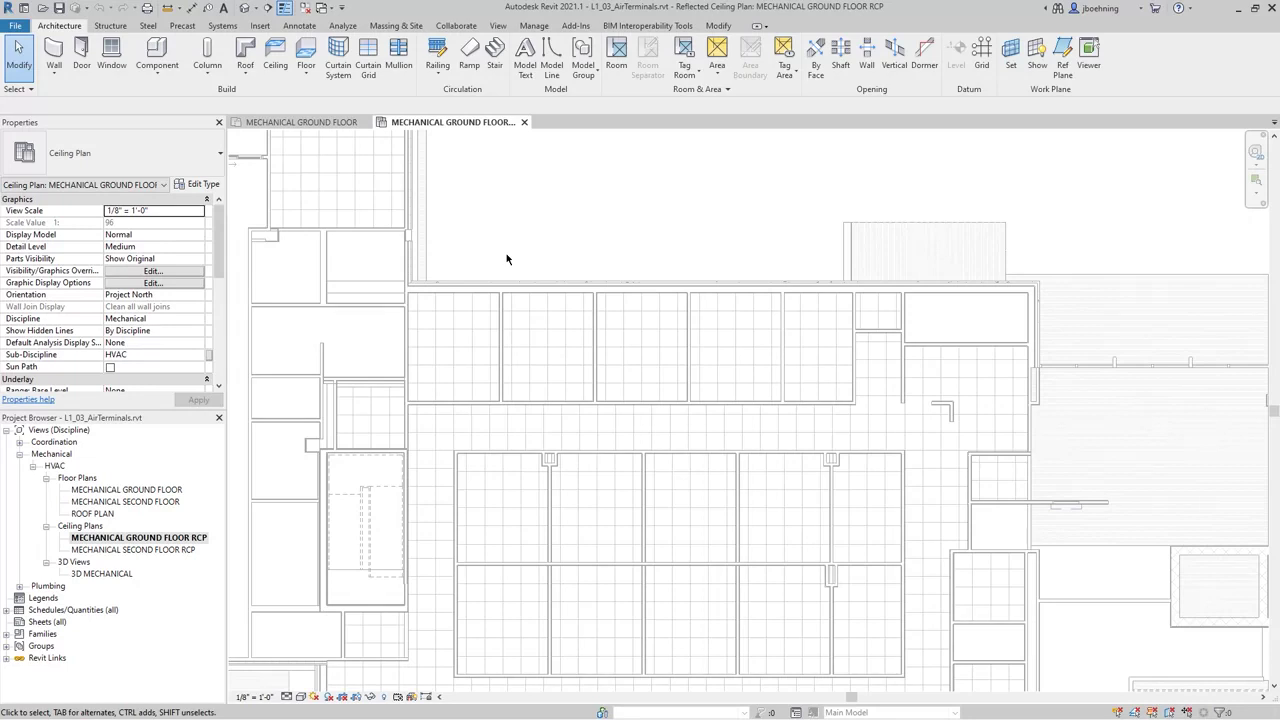
pyautogui.click(223, 26)
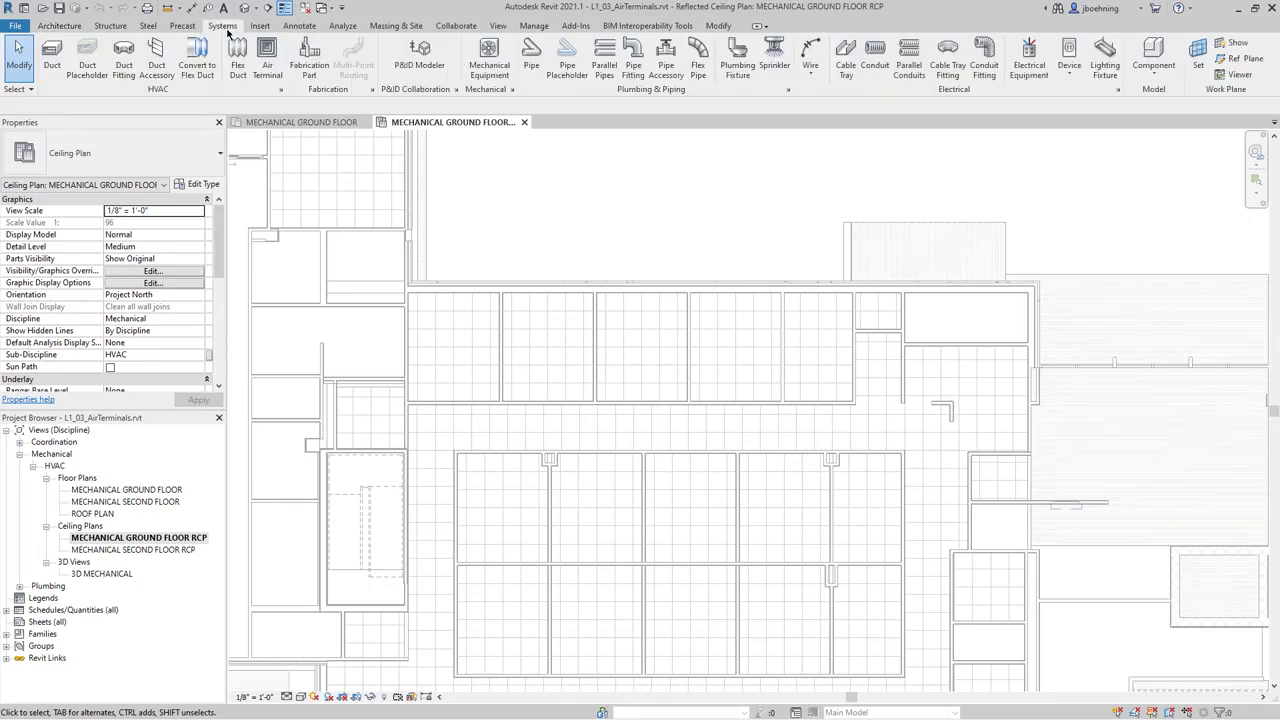
pyautogui.click(266, 68)
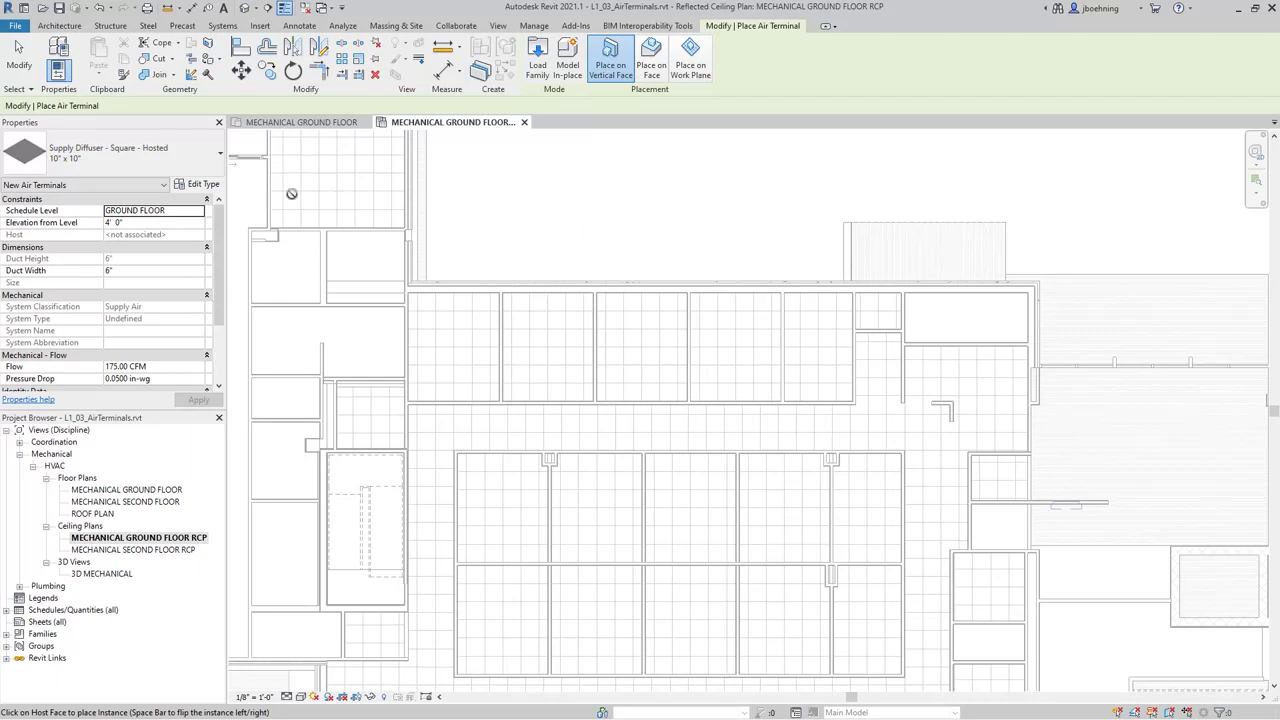
pyautogui.click(195, 166)
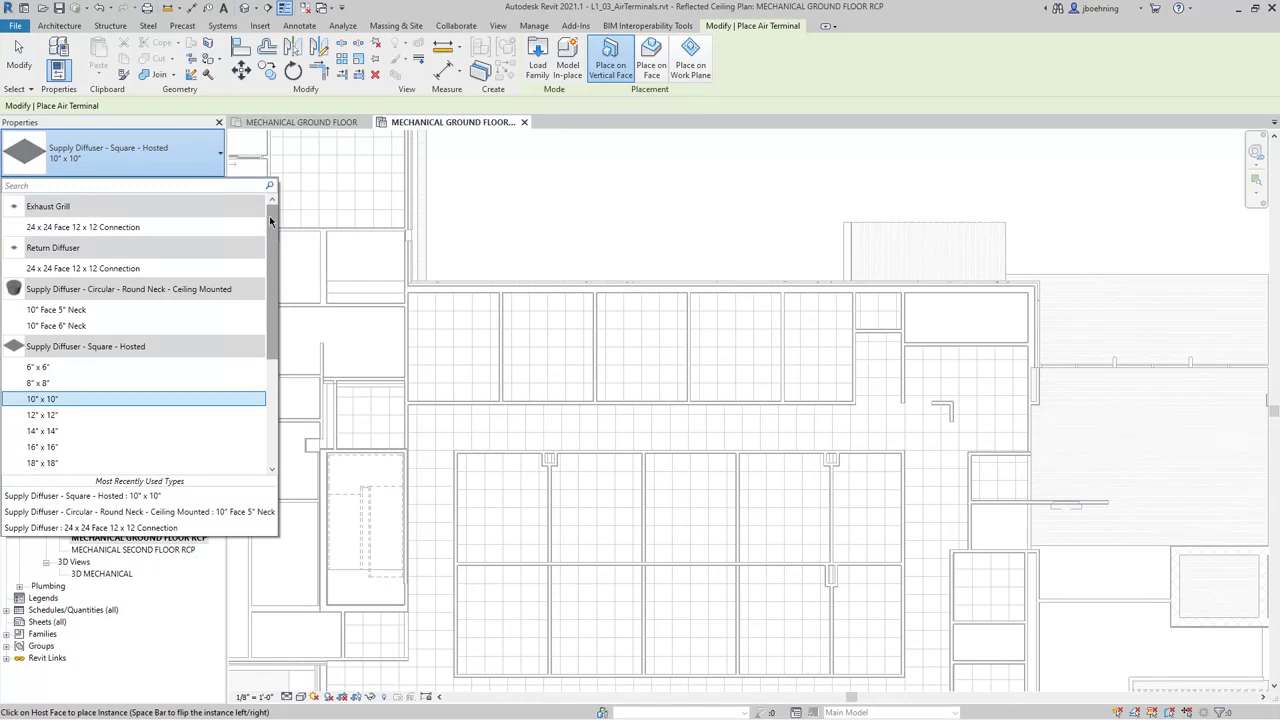
pyautogui.moveTo(269, 215)
pyautogui.mouseDown()
pyautogui.moveTo(270, 327)
pyautogui.moveTo(275, 215)
pyautogui.mouseUp()
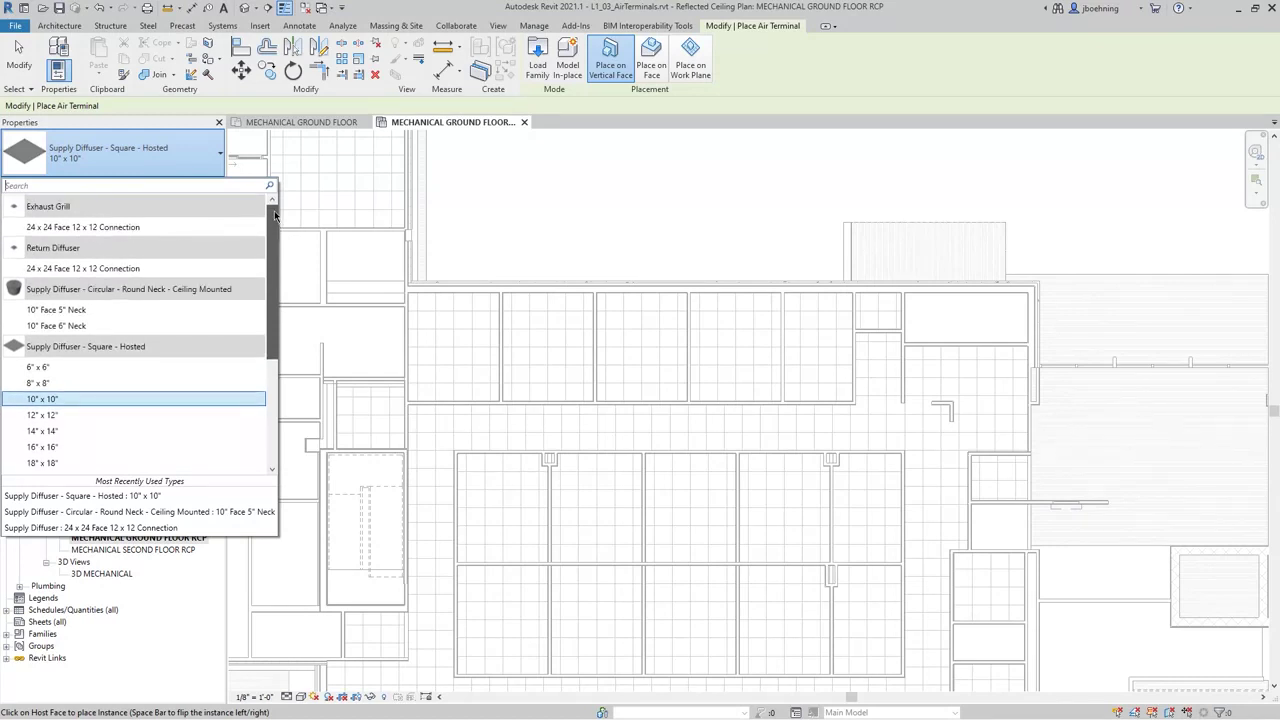
pyautogui.moveTo(275, 215); pyautogui.dragTo(271, 268)
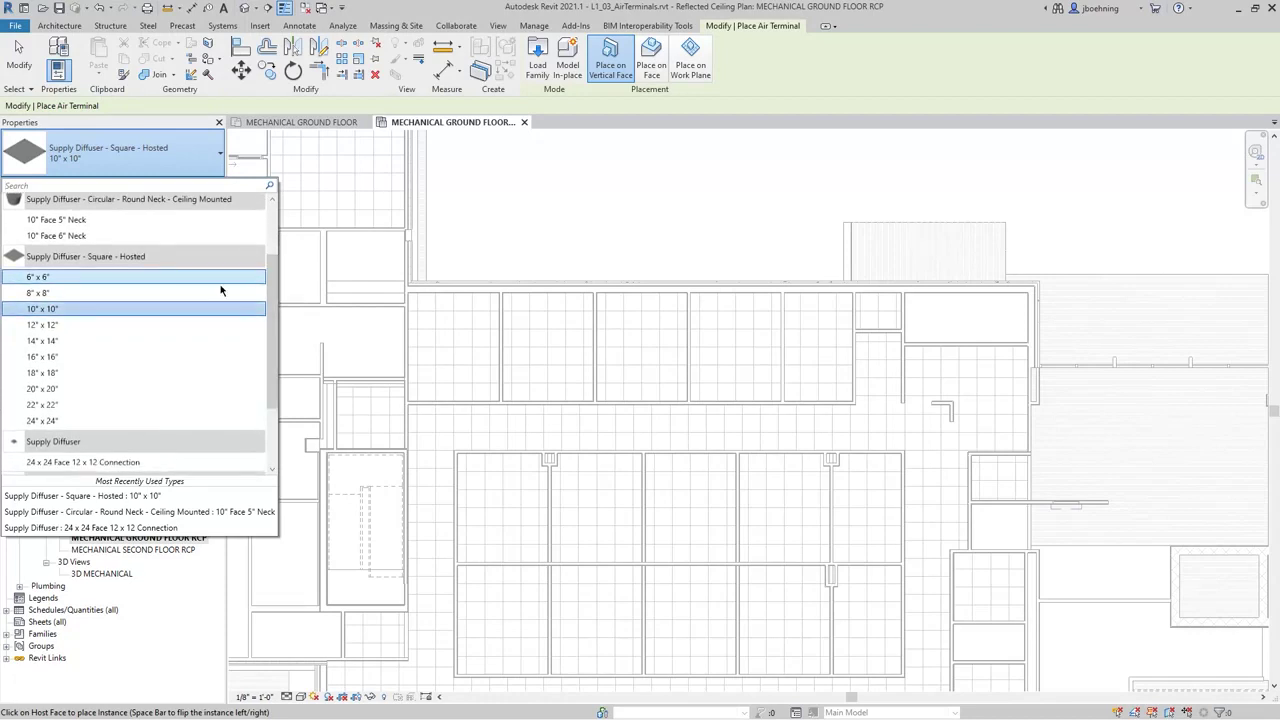
pyautogui.click(45, 325)
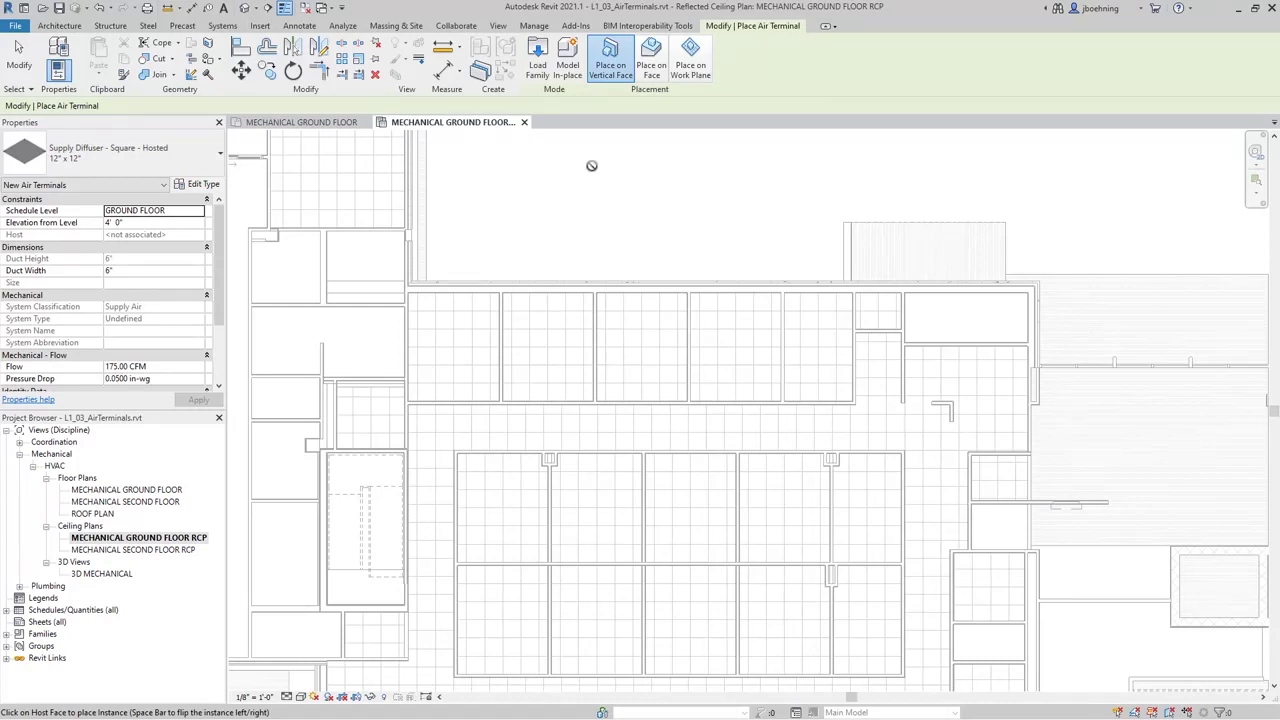
# - Place the hosted diffuser on the ceiling face, near the upper-left corner of the leftmost room in the upper row
pyautogui.click(648, 78)
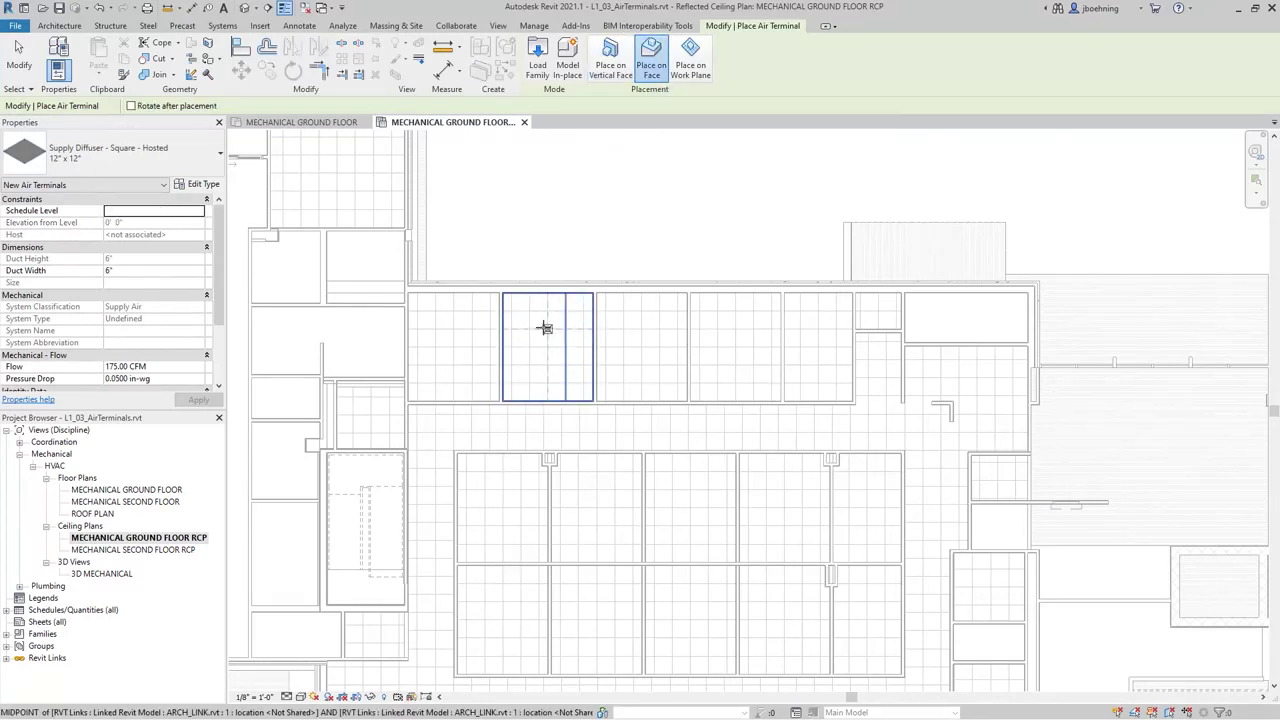
pyautogui.scroll(4, 565, 311)
pyautogui.scroll(2, 530, 310)
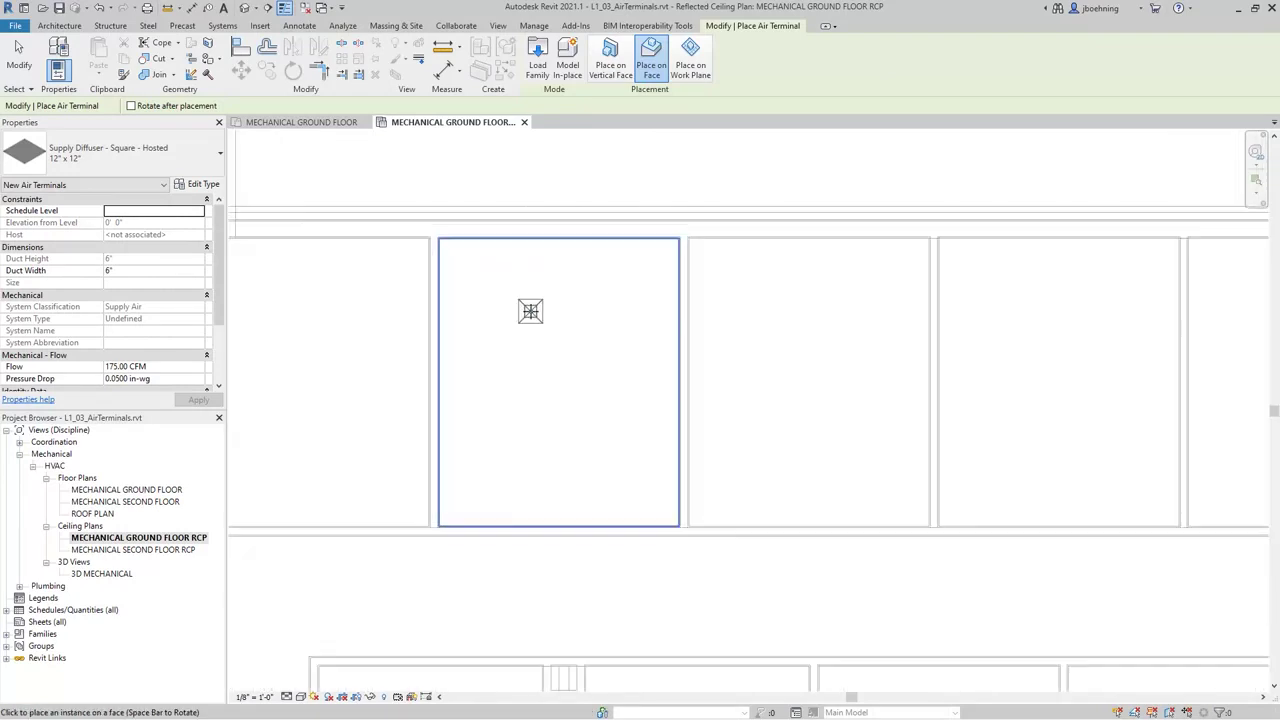
pyautogui.moveTo(575, 311); pyautogui.dragTo(657, 357, button='middle')
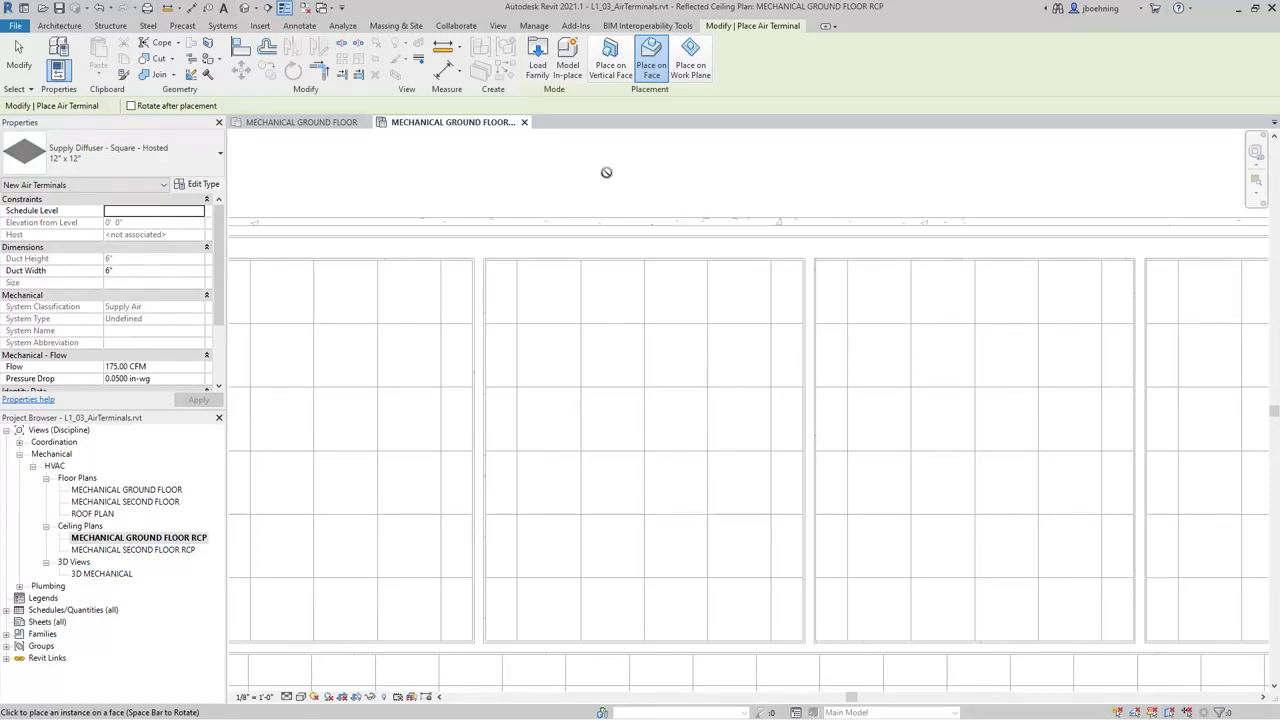
pyautogui.scroll(-1, 620, 311)
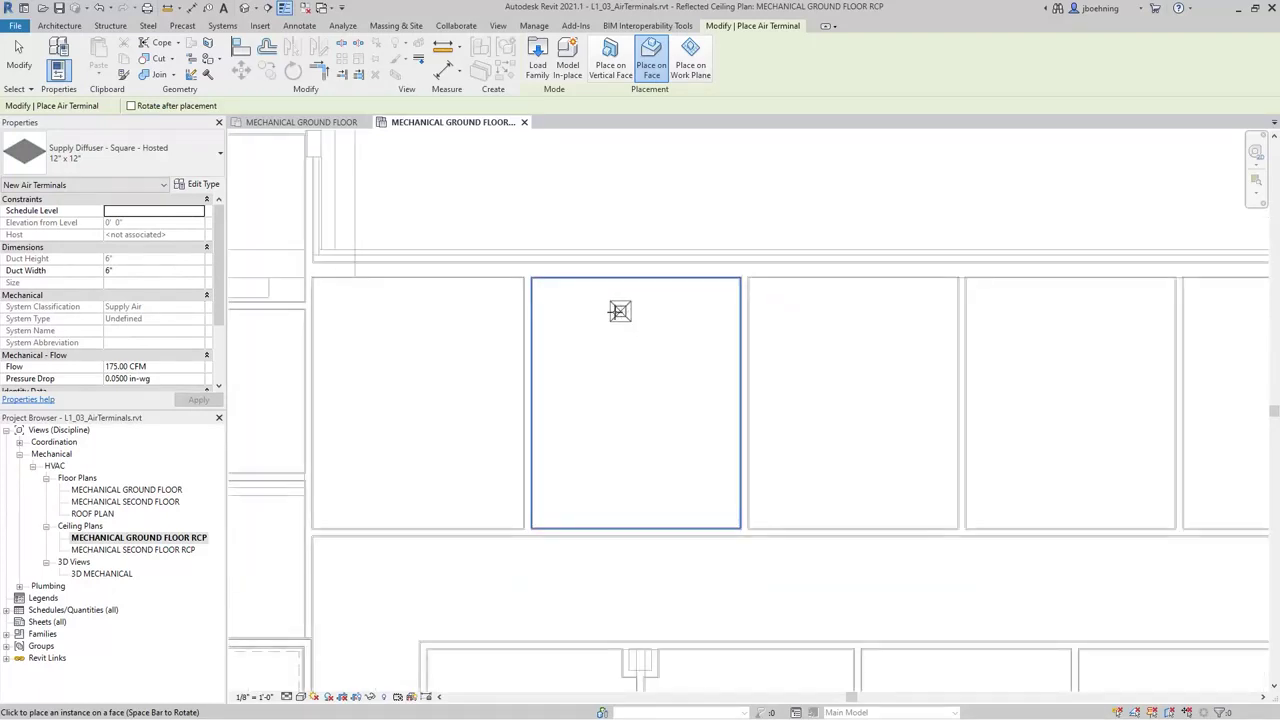
pyautogui.moveTo(414, 334); pyautogui.dragTo(528, 366, button='middle')
pyautogui.scroll(2, 489, 355)
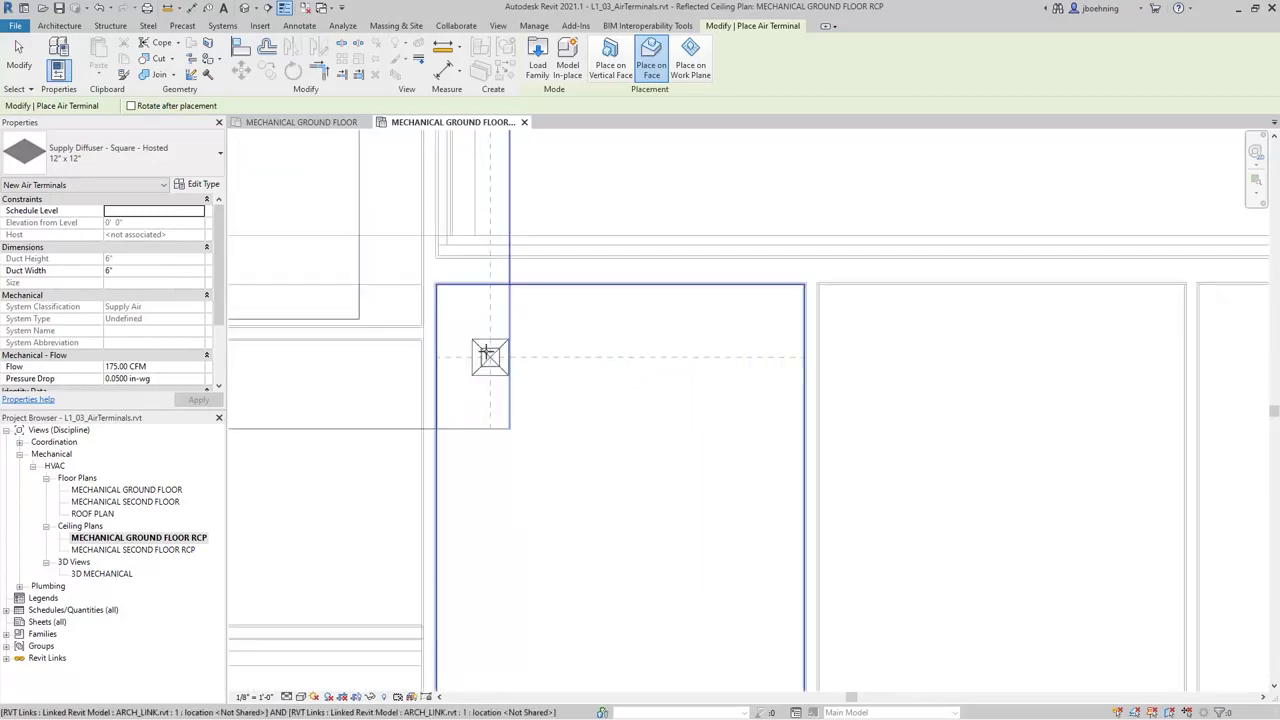
pyautogui.click(509, 328)
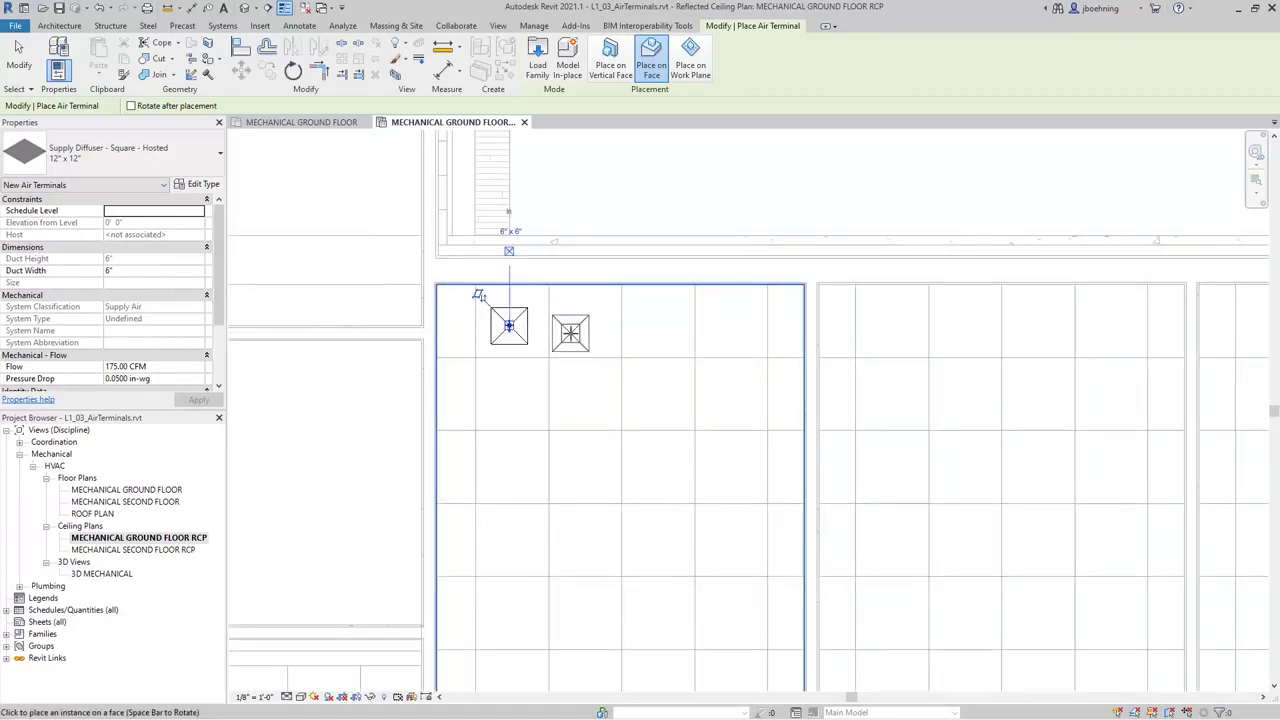
# - Switch to the Supply Diffuser type 24 x 24 Face 12 x 12 Connection and set its elevation from level to 9' 0"
pyautogui.scroll(-1, 570, 333)
pyautogui.scroll(-1, 570, 333)
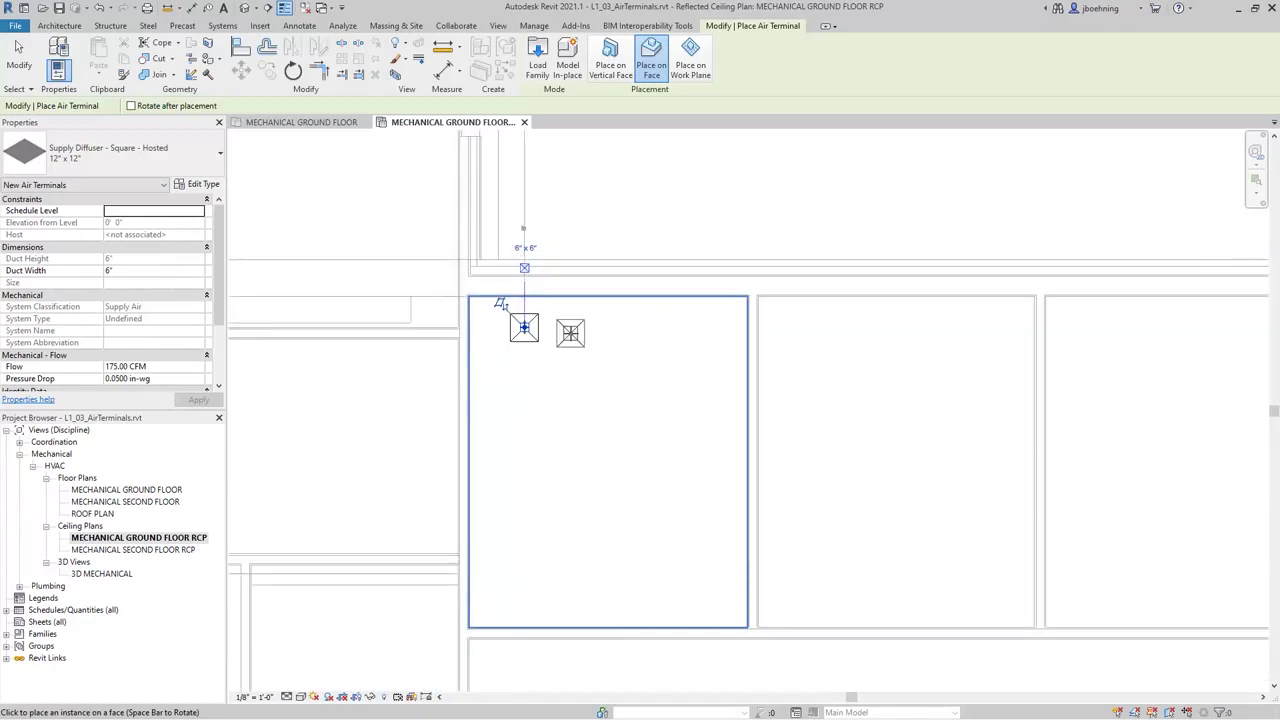
pyautogui.click(208, 163)
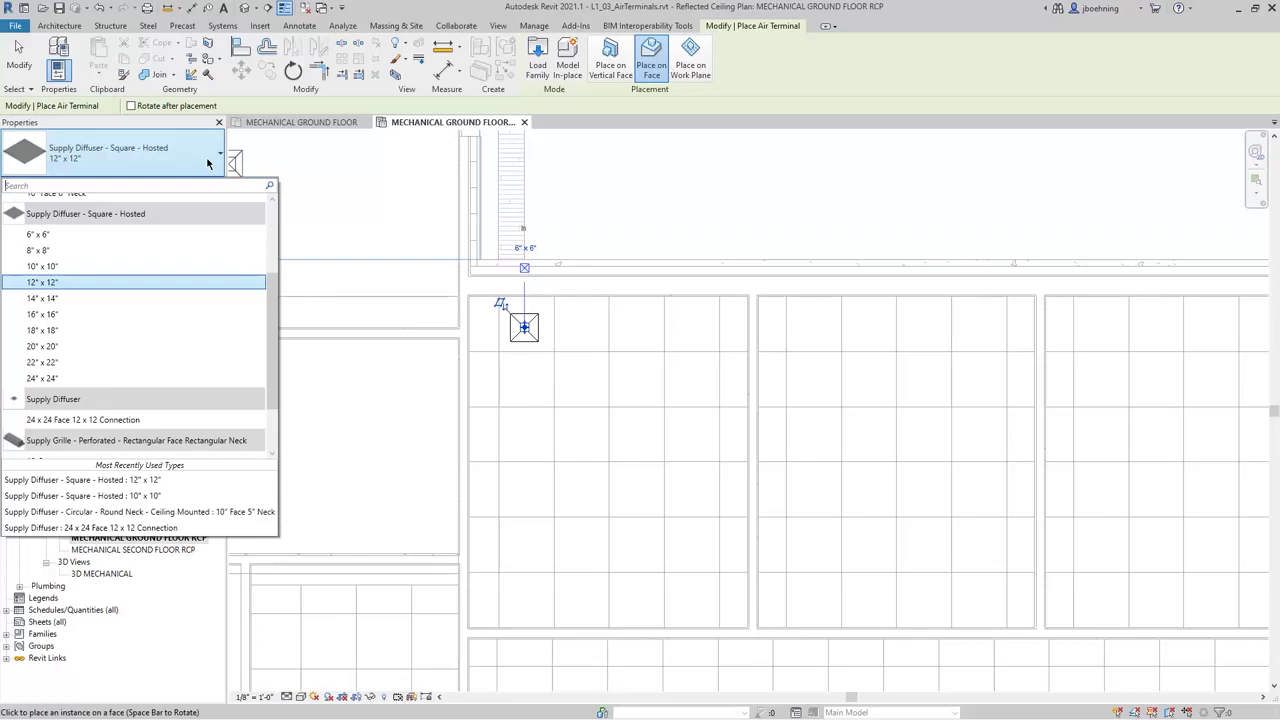
pyautogui.moveTo(272, 289); pyautogui.dragTo(280, 214)
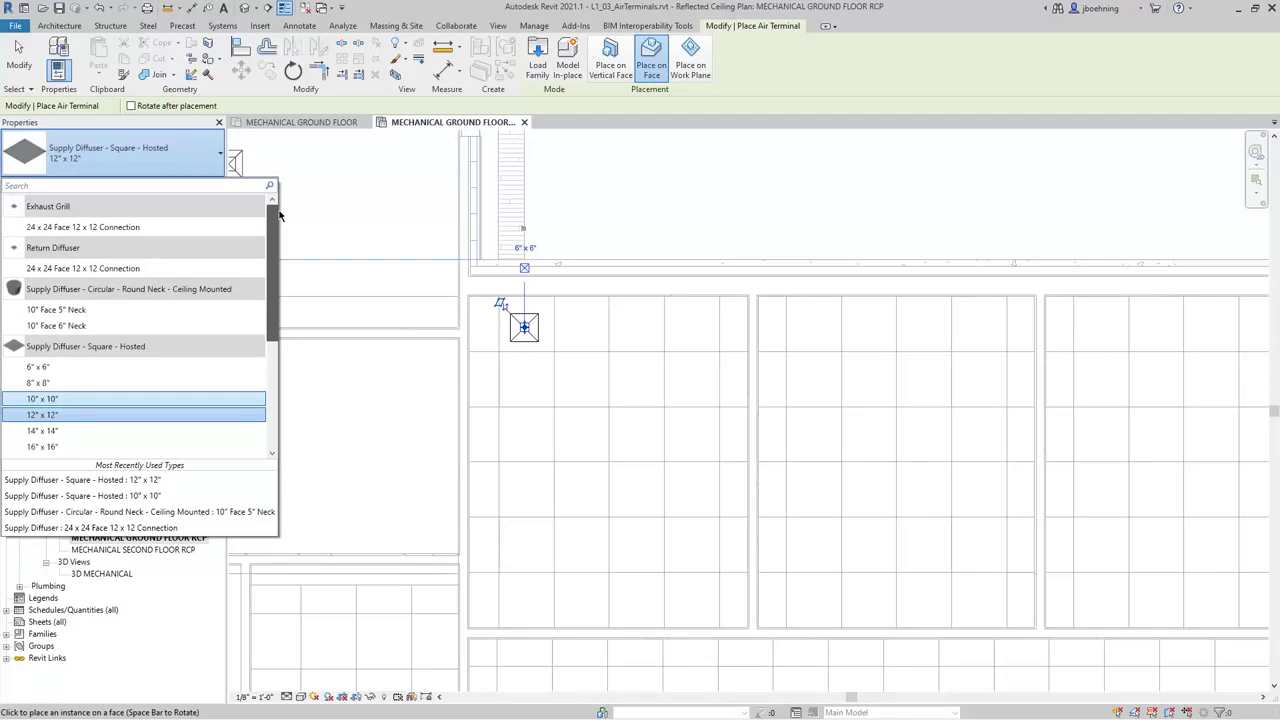
pyautogui.moveTo(275, 213); pyautogui.dragTo(262, 294)
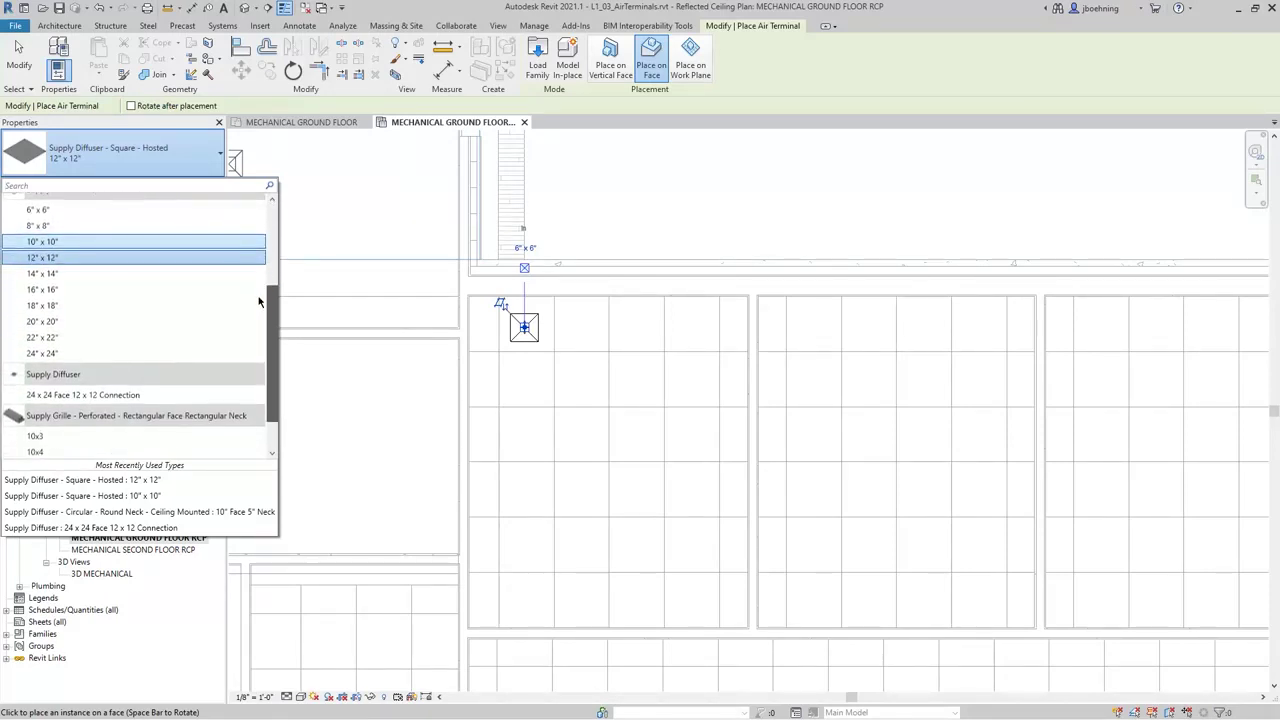
pyautogui.click(122, 383)
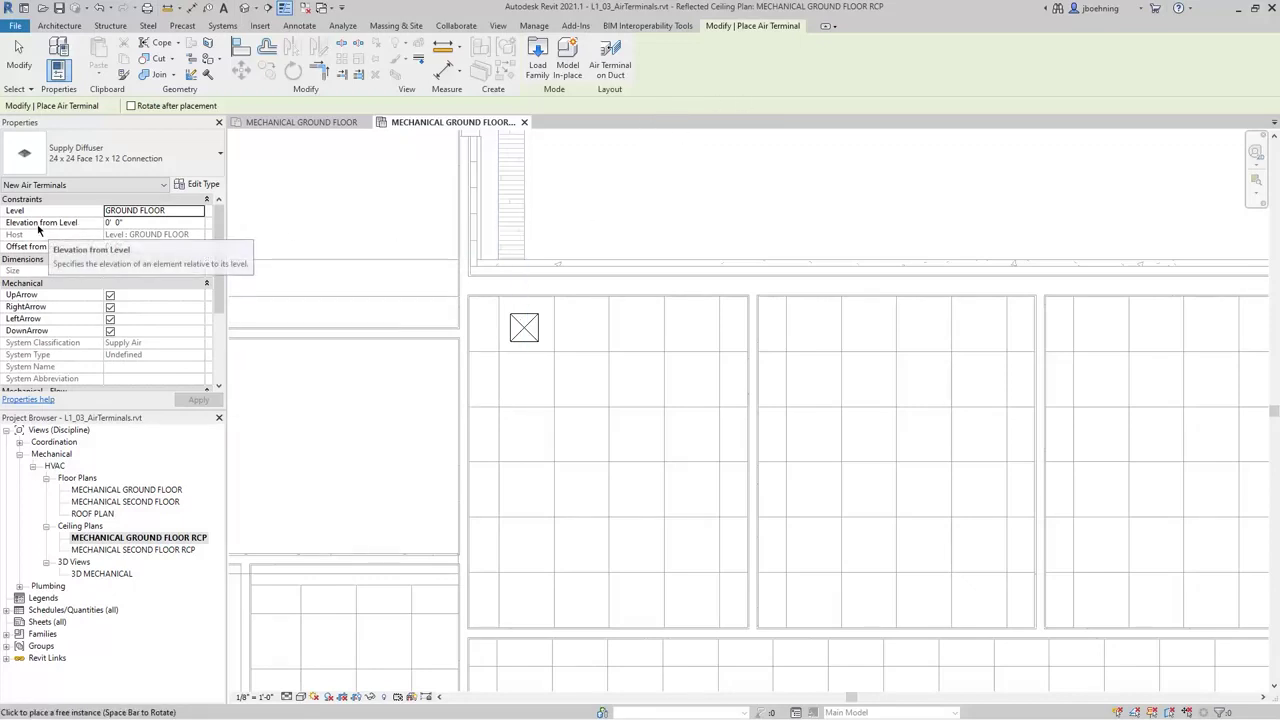
pyautogui.click(161, 222)
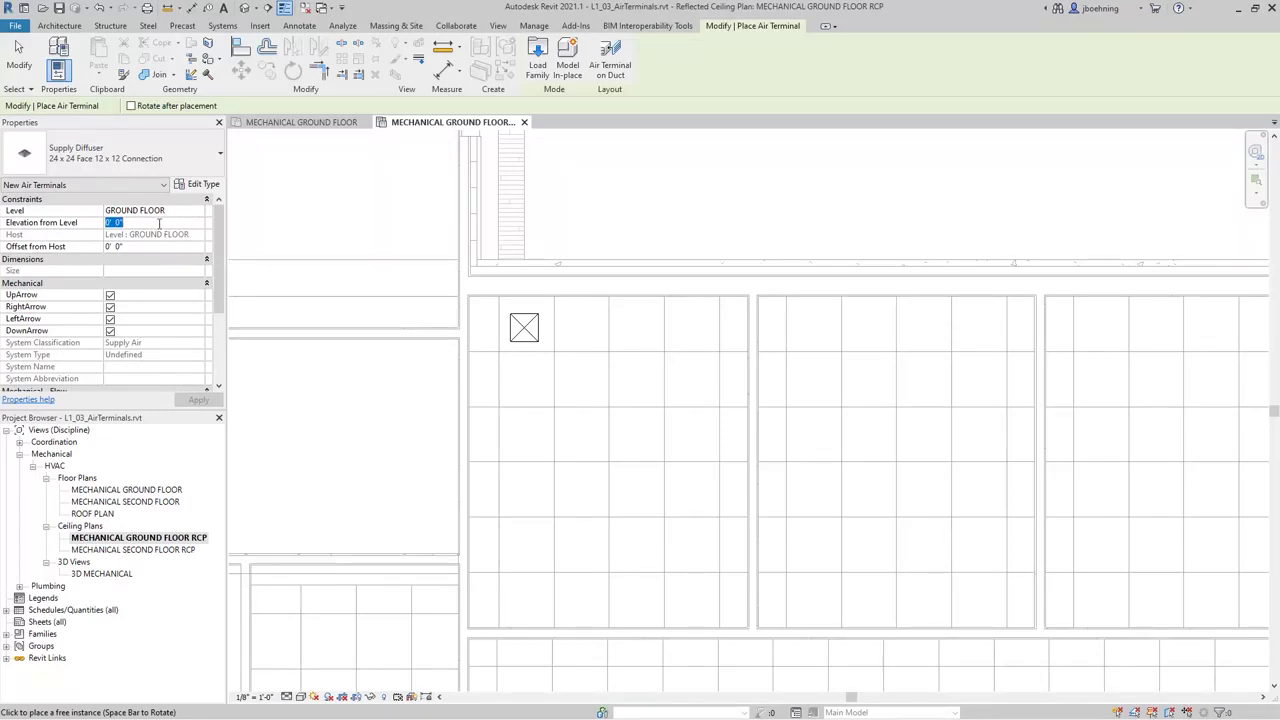
pyautogui.write('9')
# - Place one 24 x 24 supply diffuser in the same room, below and to the right of the hosted diffuser, and end placement
pyautogui.moveTo(681, 240); pyautogui.dragTo(688, 277, button='middle')
pyautogui.scroll(-1, 677, 267)
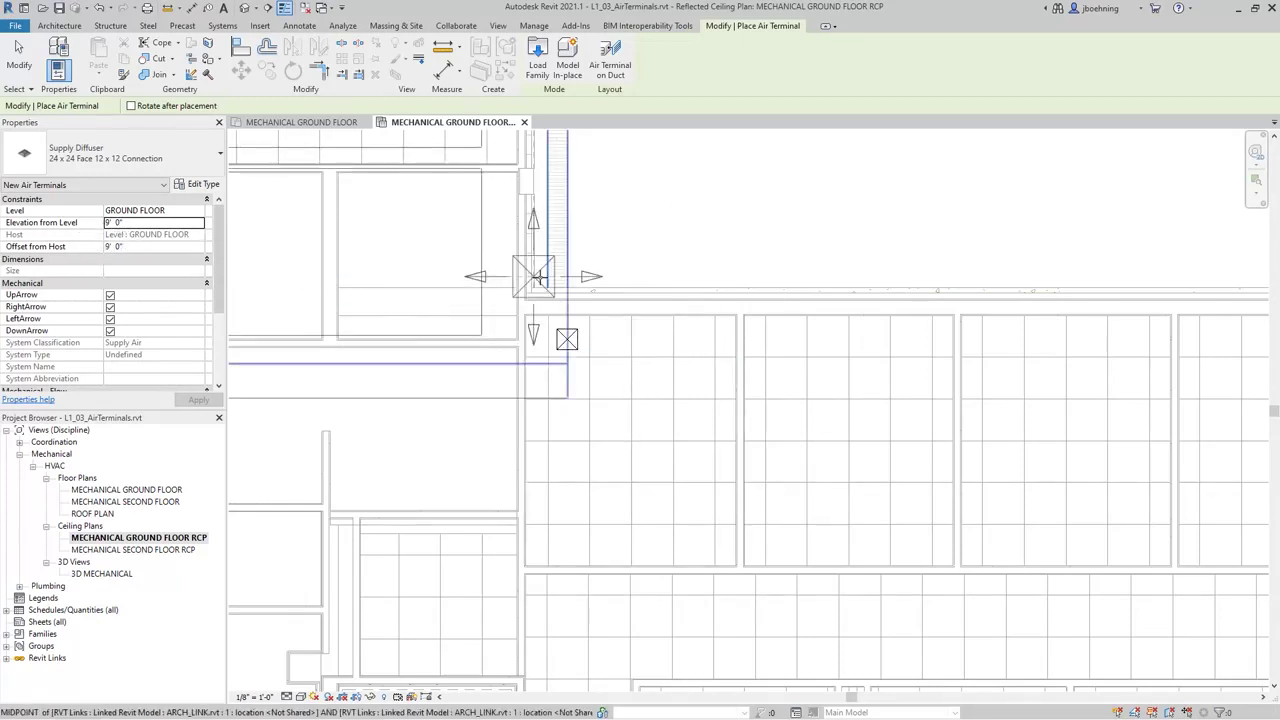
pyautogui.moveTo(767, 266); pyautogui.dragTo(758, 278, button='middle')
pyautogui.scroll(-3, 750, 276)
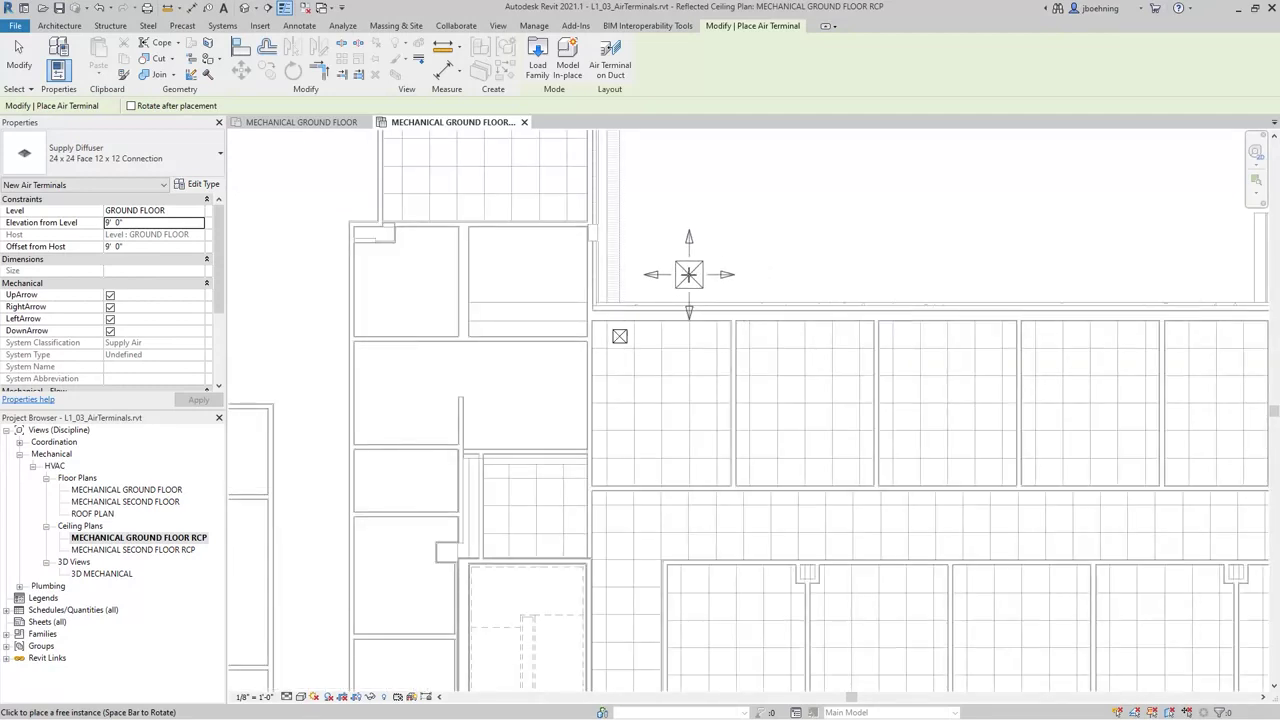
pyautogui.scroll(1, 687, 275)
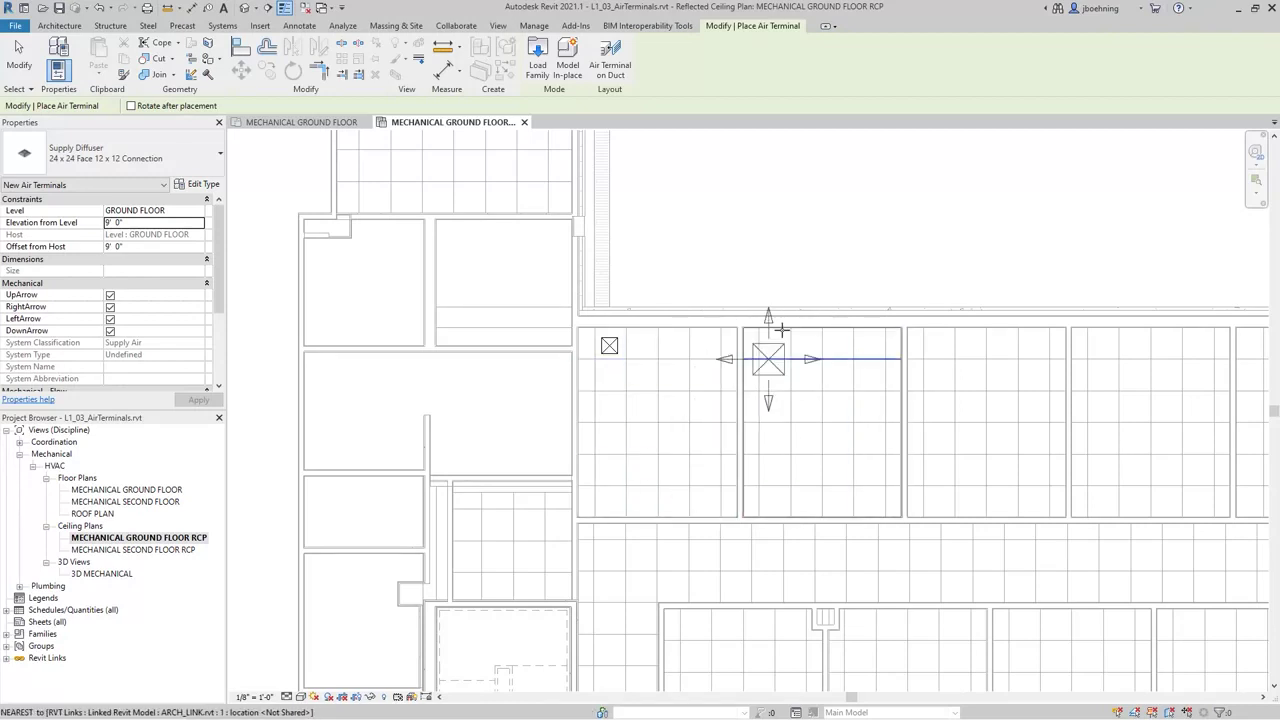
pyautogui.scroll(-2, 842, 230)
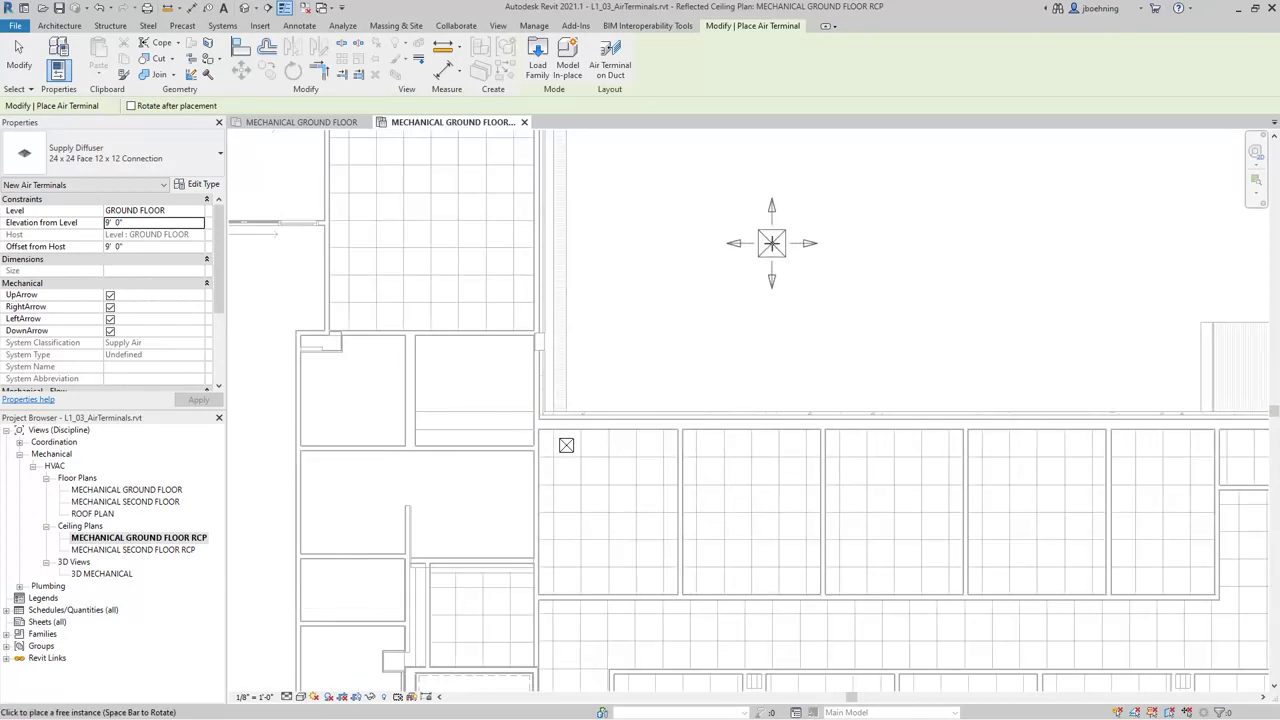
pyautogui.scroll(4, 600, 510)
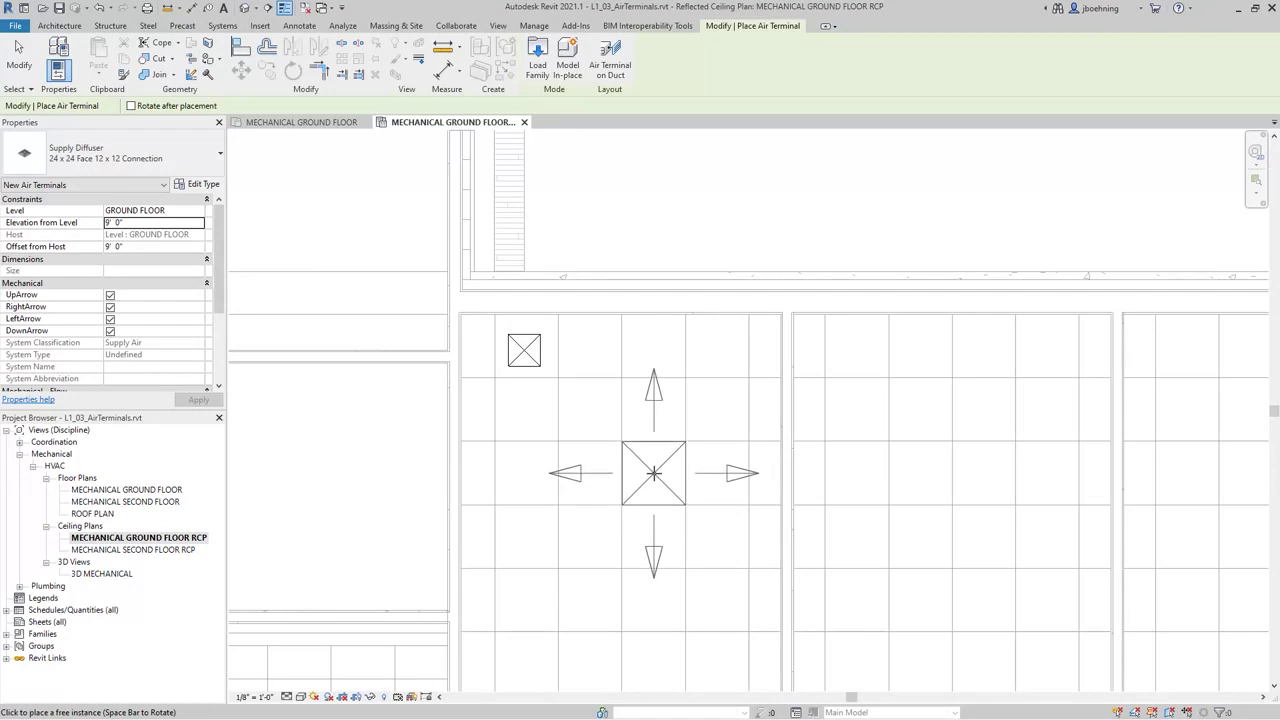
pyautogui.click(673, 456)
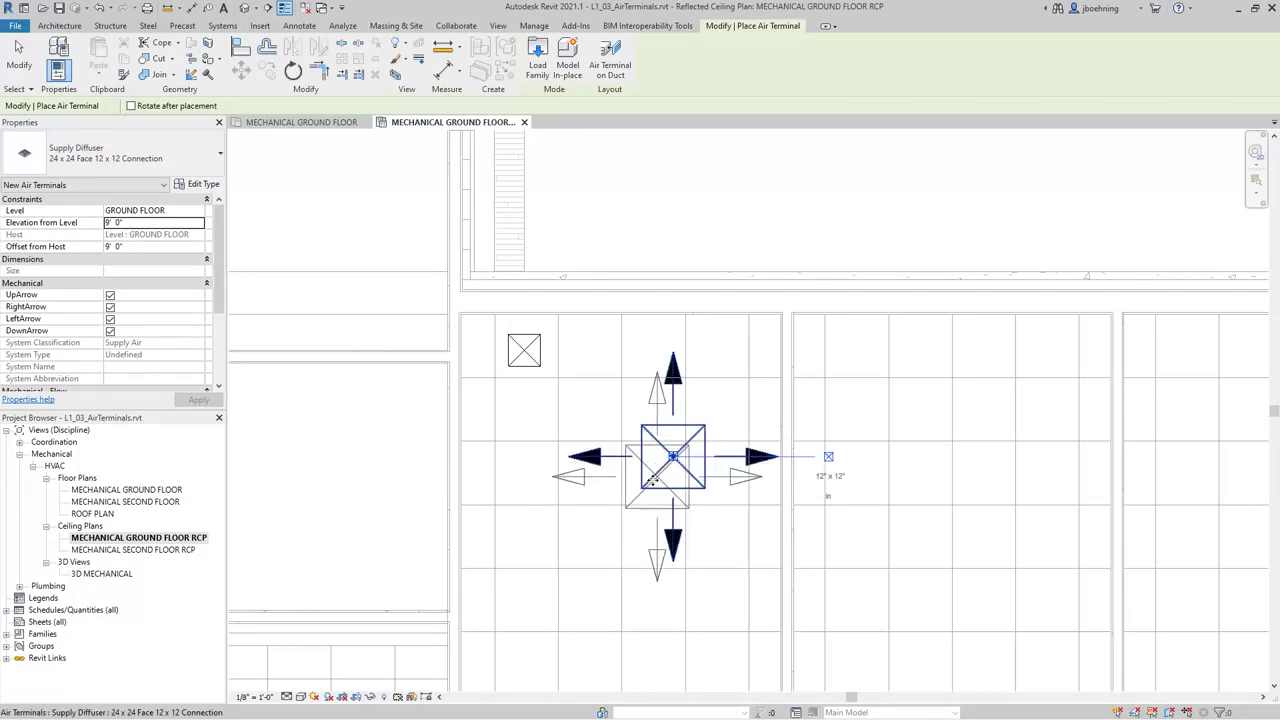
pyautogui.scroll(2, 652, 481)
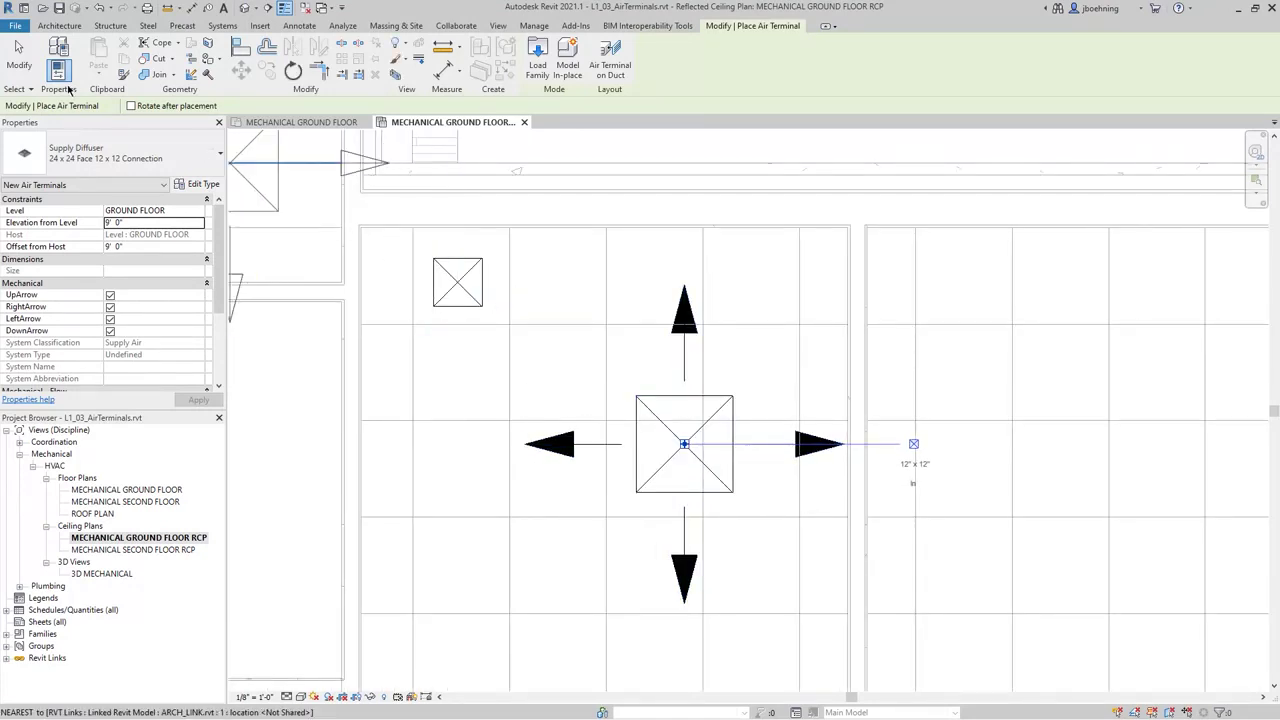
pyautogui.click(18, 60)
pyautogui.scroll(-2, 663, 297)
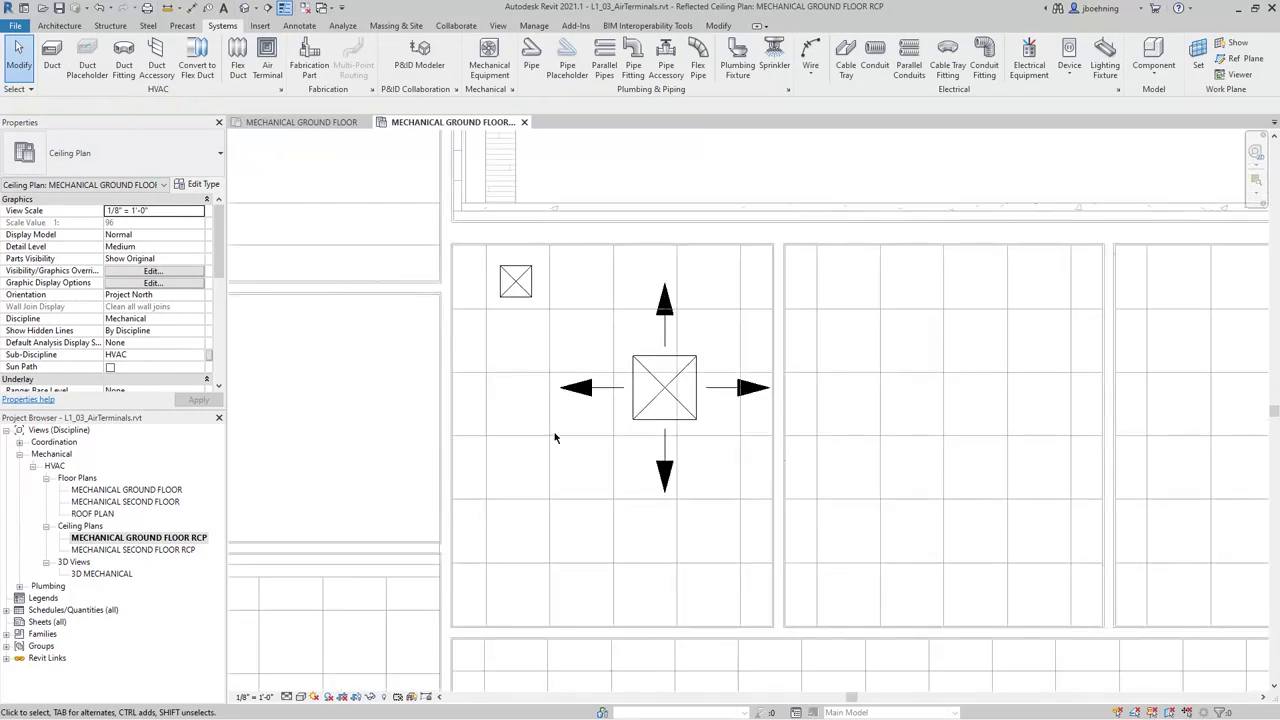
# - Compare the elevation and host properties of the placed hosted 12" x 12" diffuser and the 24 x 24 supply diffuser
pyautogui.scroll(1, 557, 434)
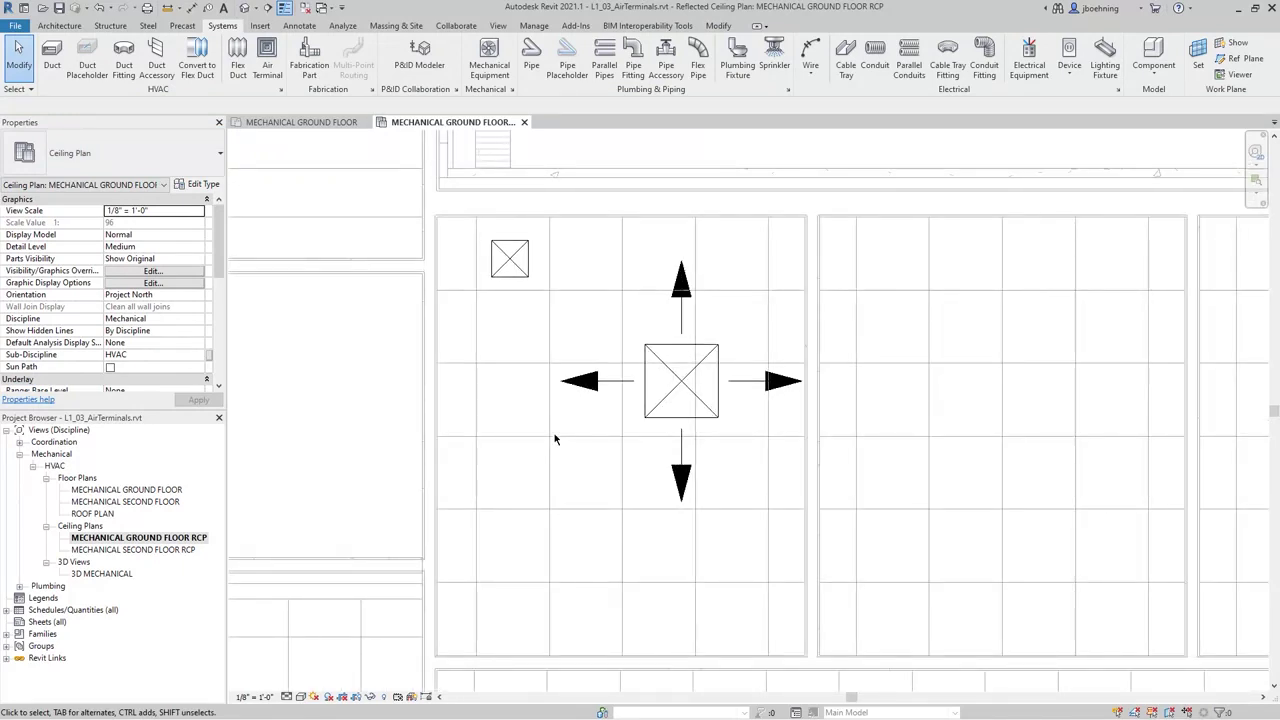
pyautogui.click(524, 284)
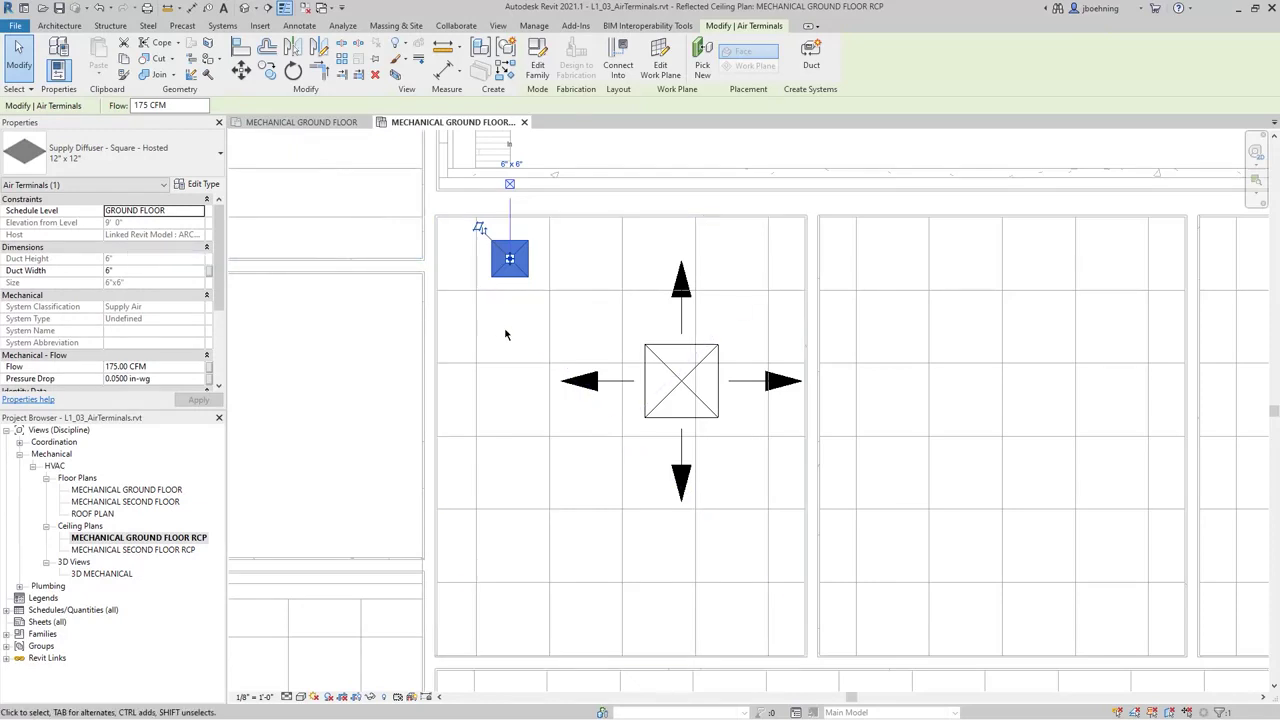
pyautogui.press('Escape')
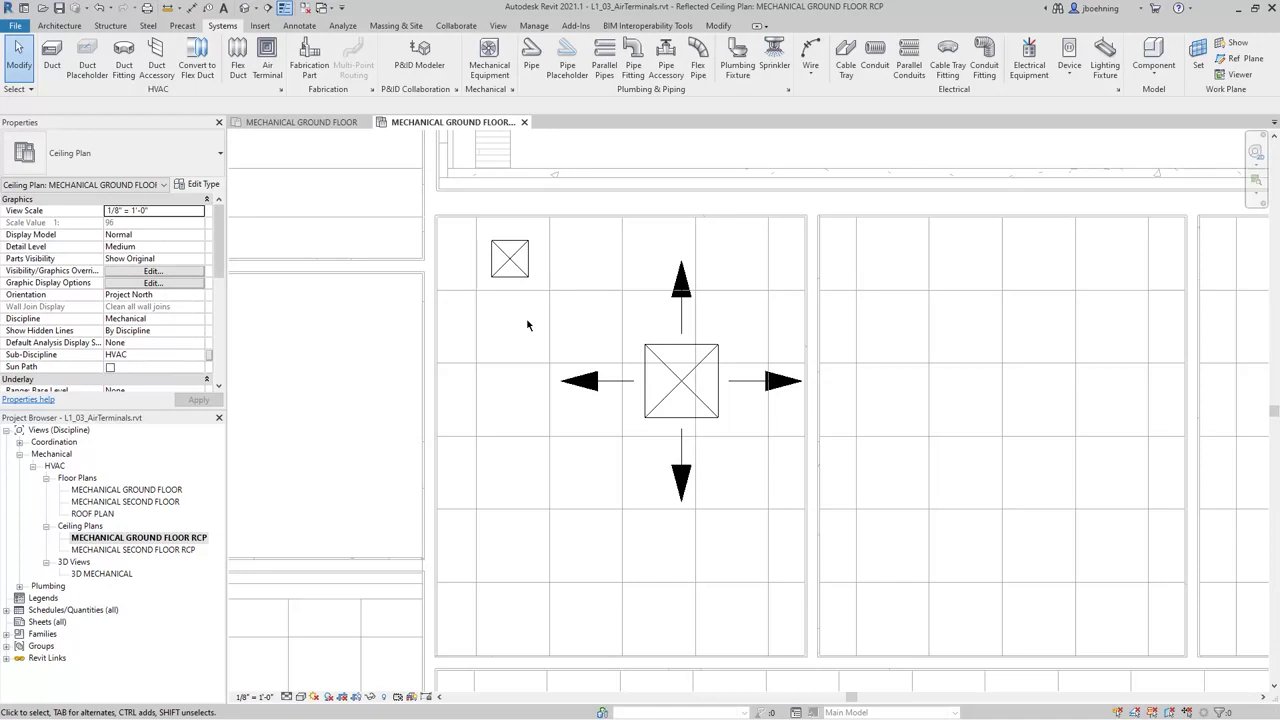
pyautogui.click(645, 346)
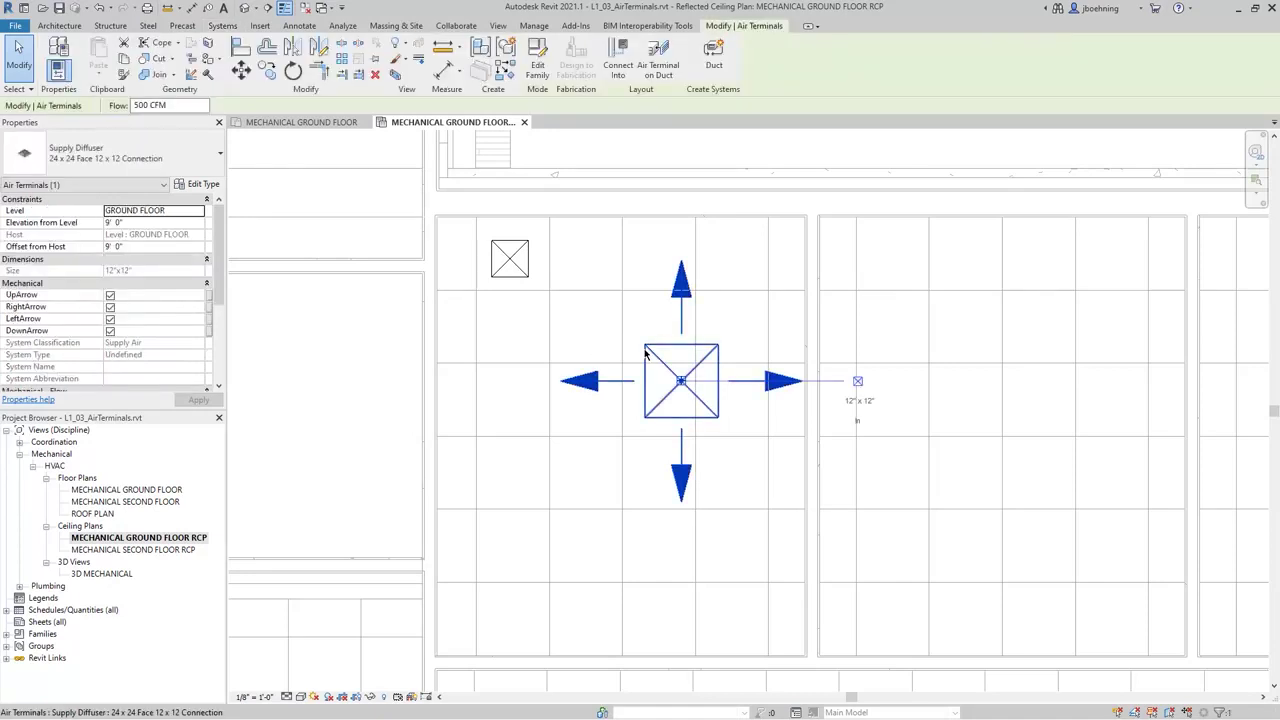
pyautogui.scroll(-1, 638, 342)
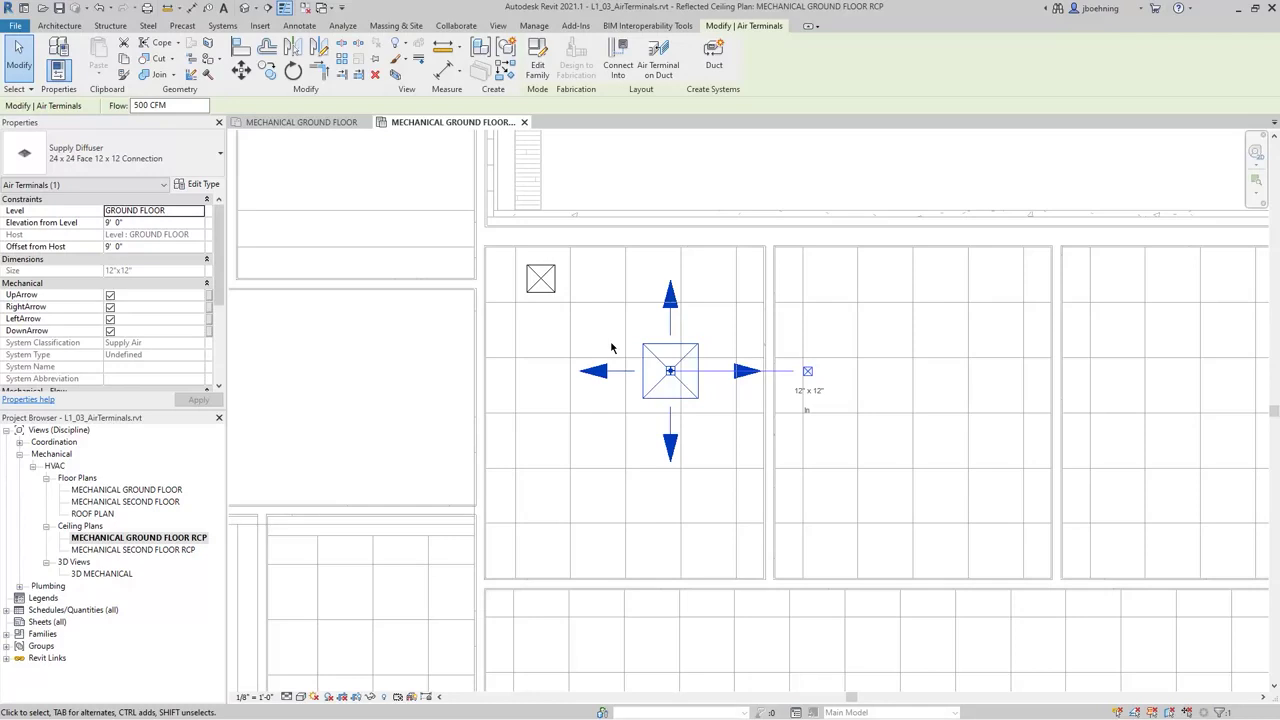
pyautogui.scroll(1, 608, 347)
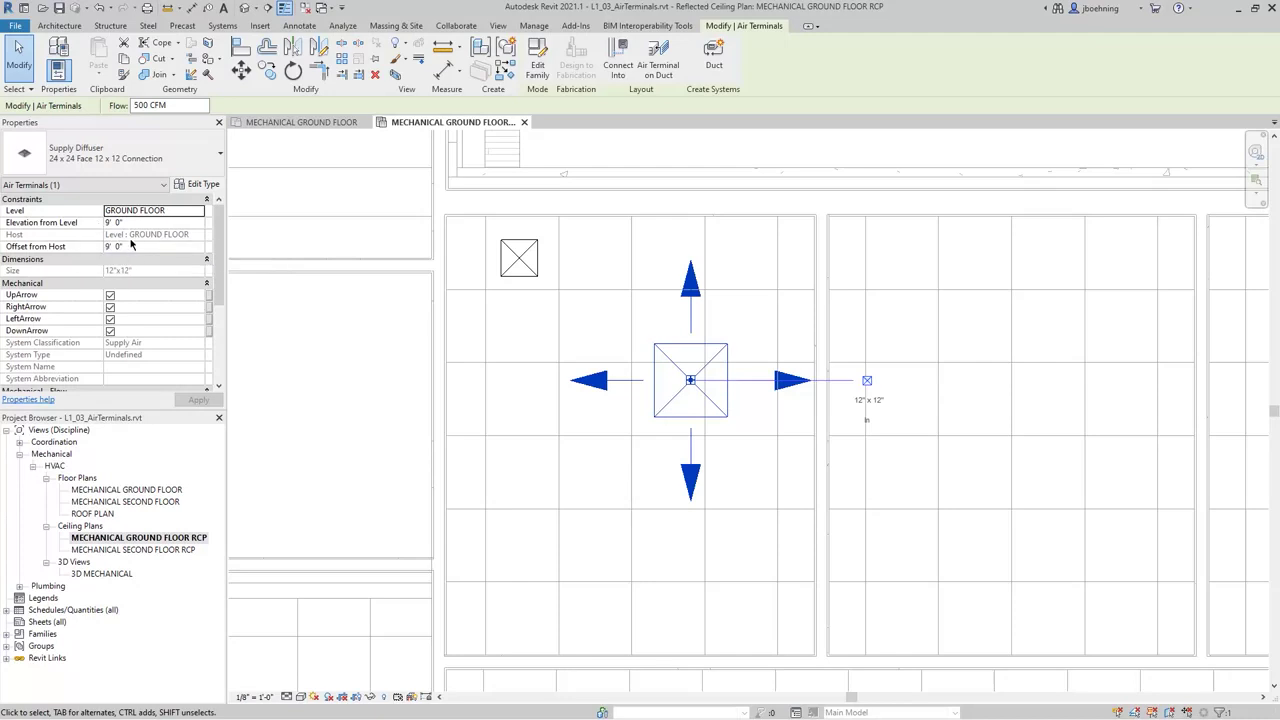
pyautogui.click(577, 328)
pyautogui.moveTo(597, 332); pyautogui.dragTo(608, 342, button='middle')
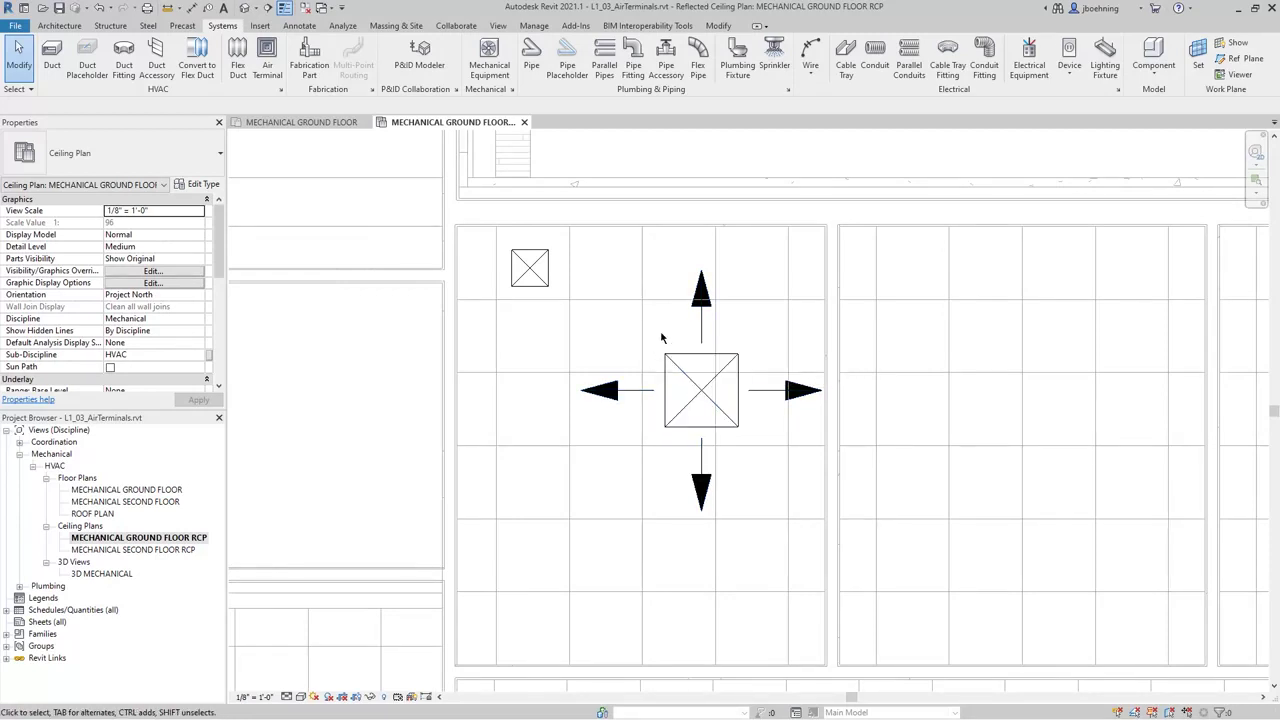
# - Align the 24 x 24 supply diffuser's left and top edges with the adjacent ceiling grid lines so it fills one ceiling tile
pyautogui.click(716, 26)
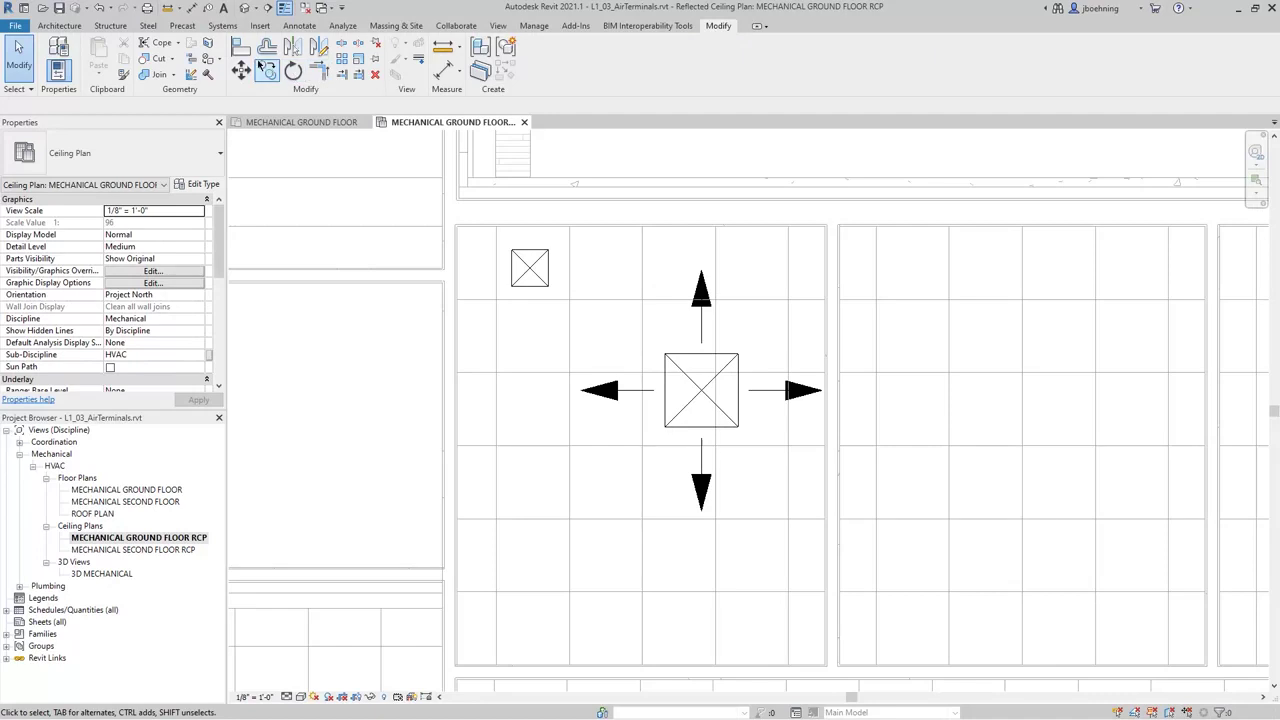
pyautogui.click(241, 47)
pyautogui.click(642, 335)
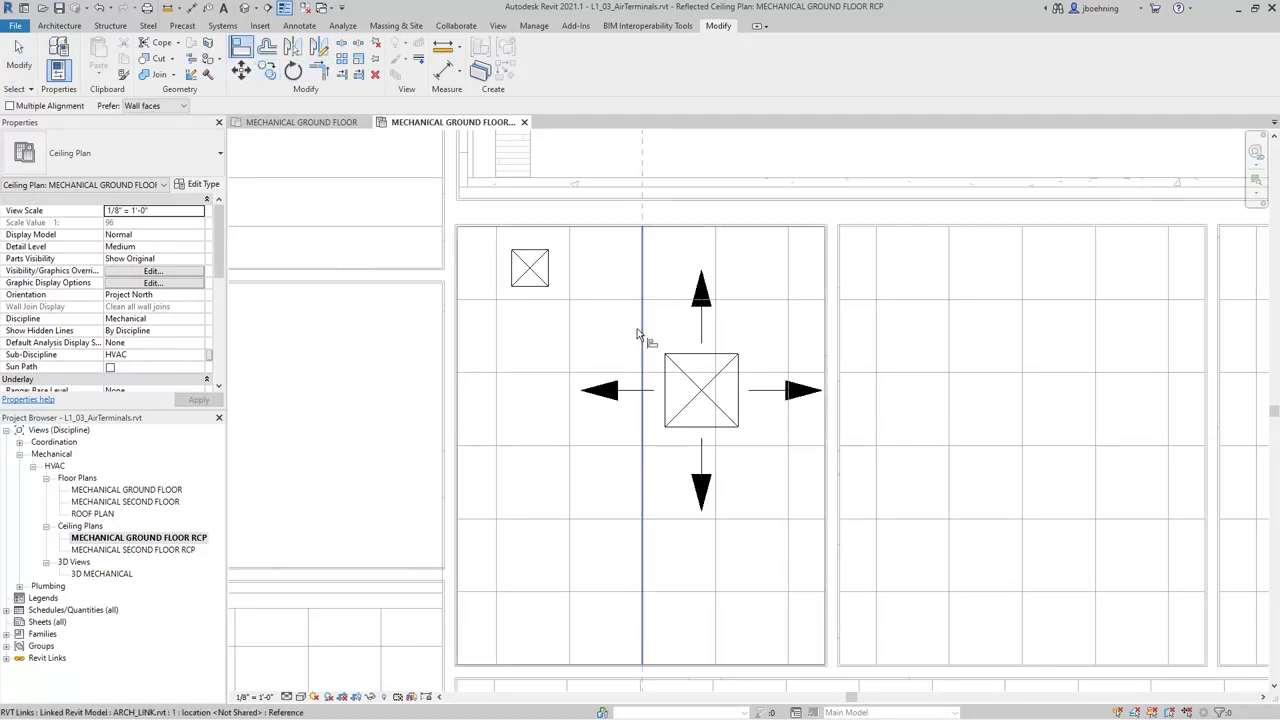
pyautogui.click(668, 376)
pyautogui.click(749, 372)
pyautogui.click(705, 356)
pyautogui.press('Escape')
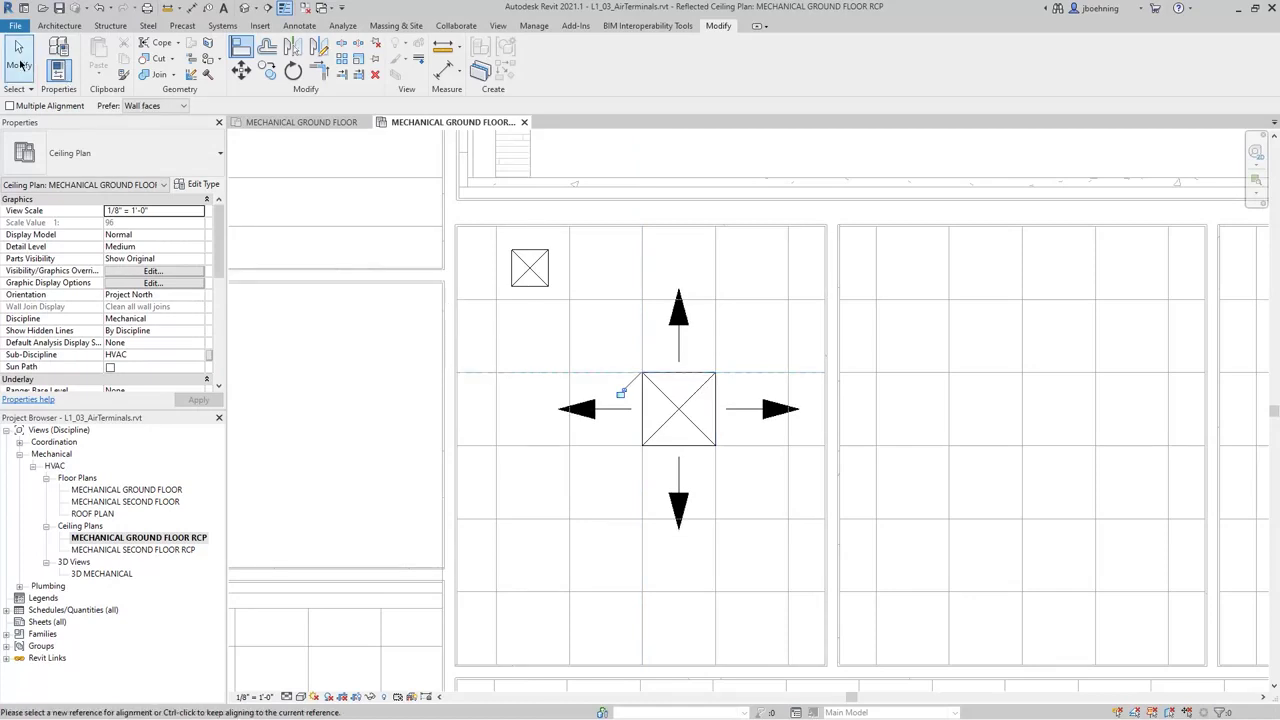
# - Turn off the UpArrow, RightArrow, LeftArrow and DownArrow options of the 24 x 24 supply diffuser
pyautogui.click(660, 398)
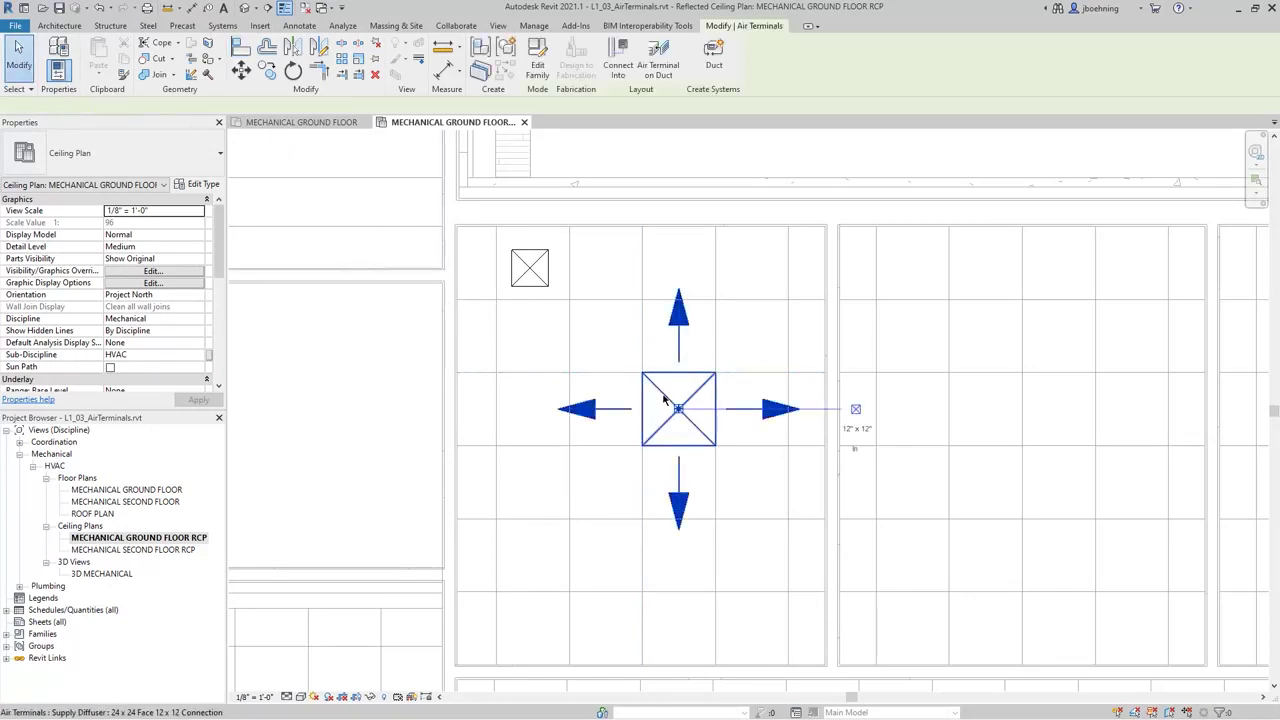
pyautogui.scroll(-1, 662, 397)
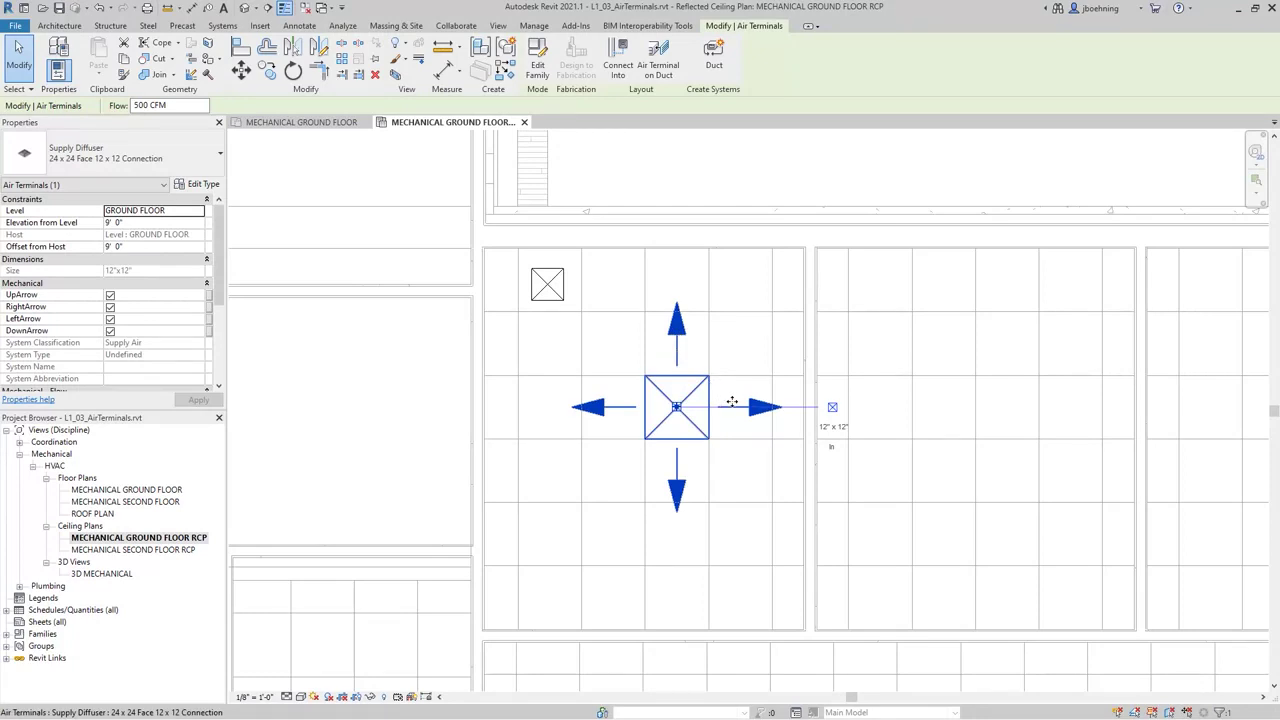
pyautogui.scroll(1, 734, 424)
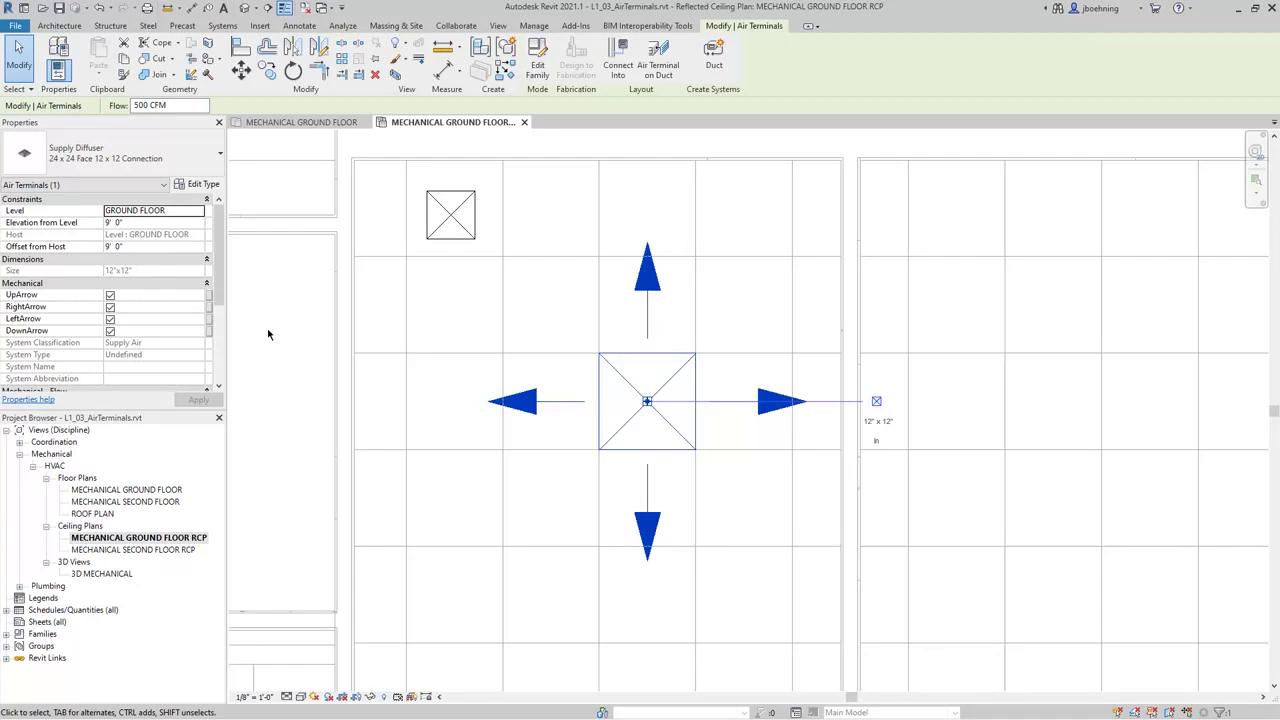
pyautogui.click(110, 295)
pyautogui.click(110, 307)
pyautogui.click(110, 319)
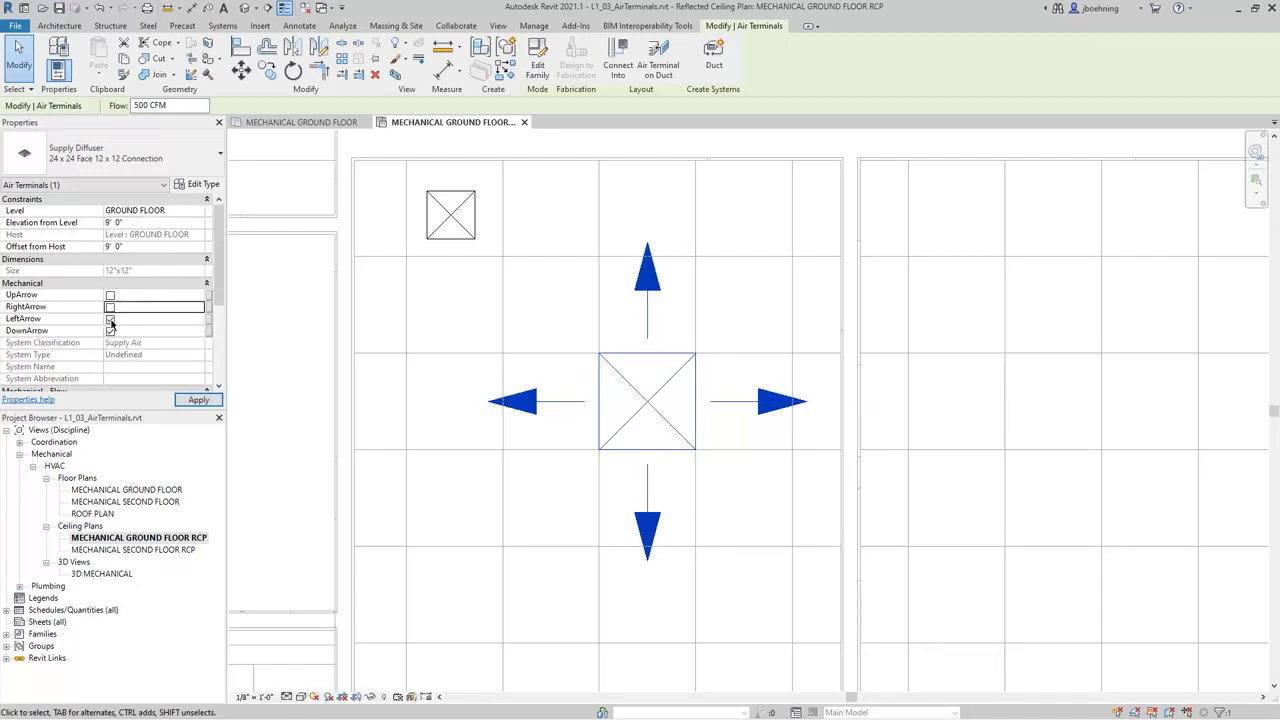
pyautogui.click(110, 331)
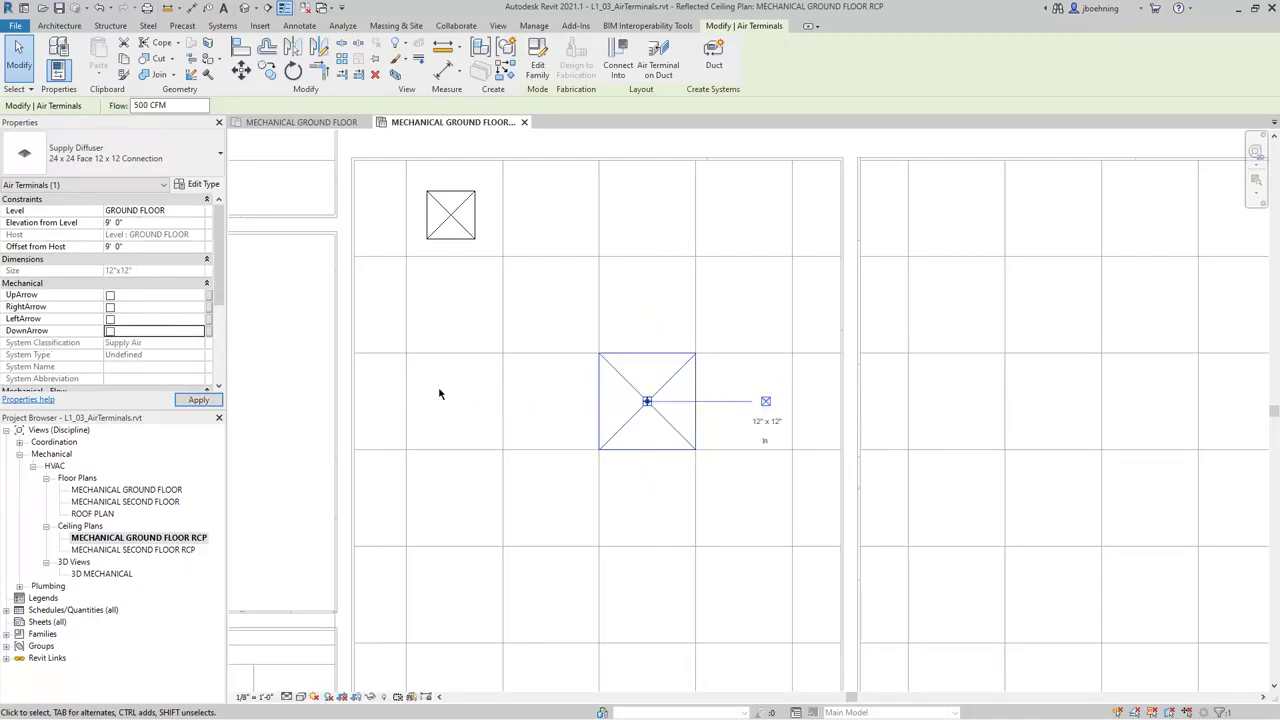
pyautogui.click(557, 406)
# - Draw a horizontal building section through the room just below the 24 x 24 diffuser, looking up toward both diffusers and ending inside the neighbouring room
pyautogui.scroll(-2, 640, 412)
pyautogui.moveTo(563, 423); pyautogui.dragTo(617, 426, button='middle')
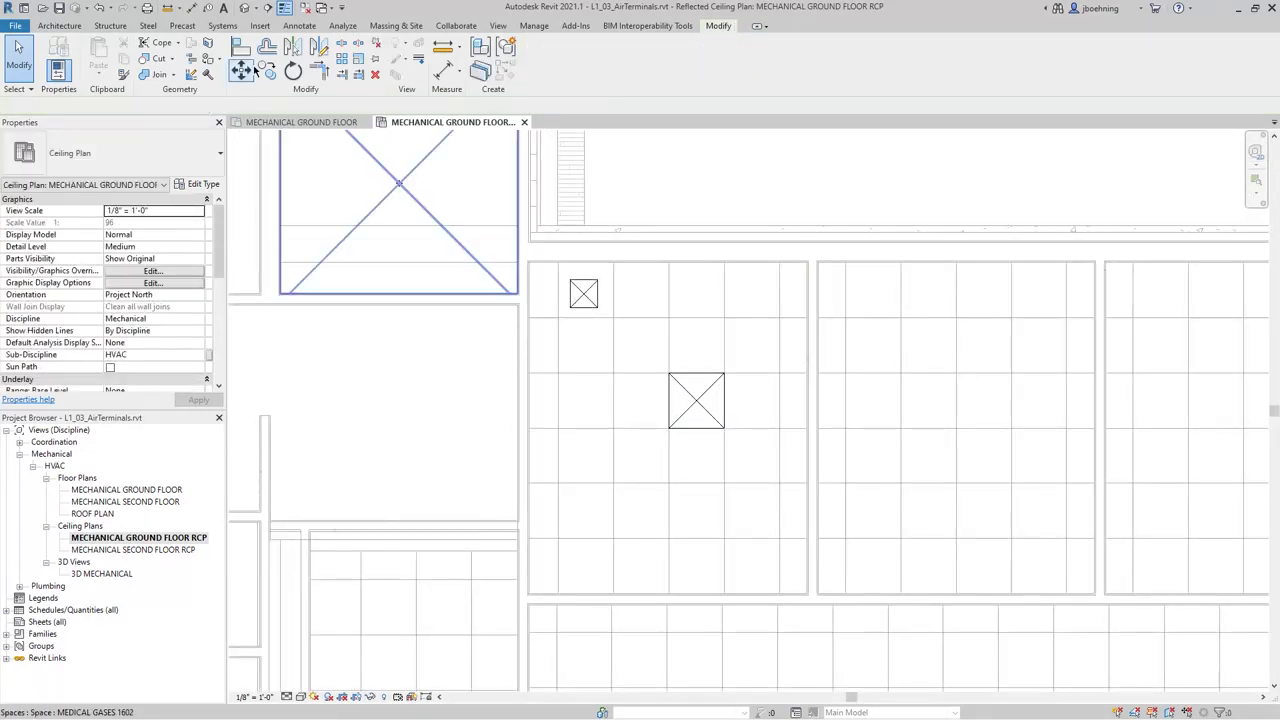
pyautogui.click(268, 9)
pyautogui.click(500, 451)
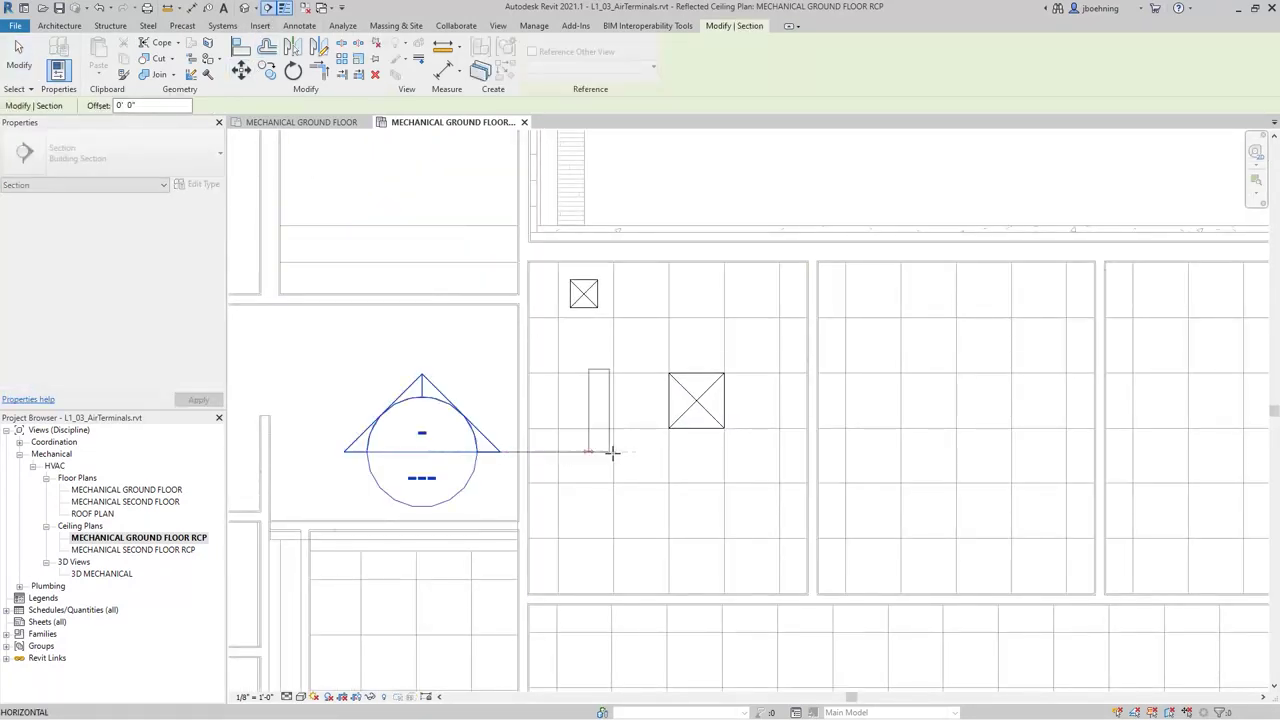
pyautogui.click(836, 455)
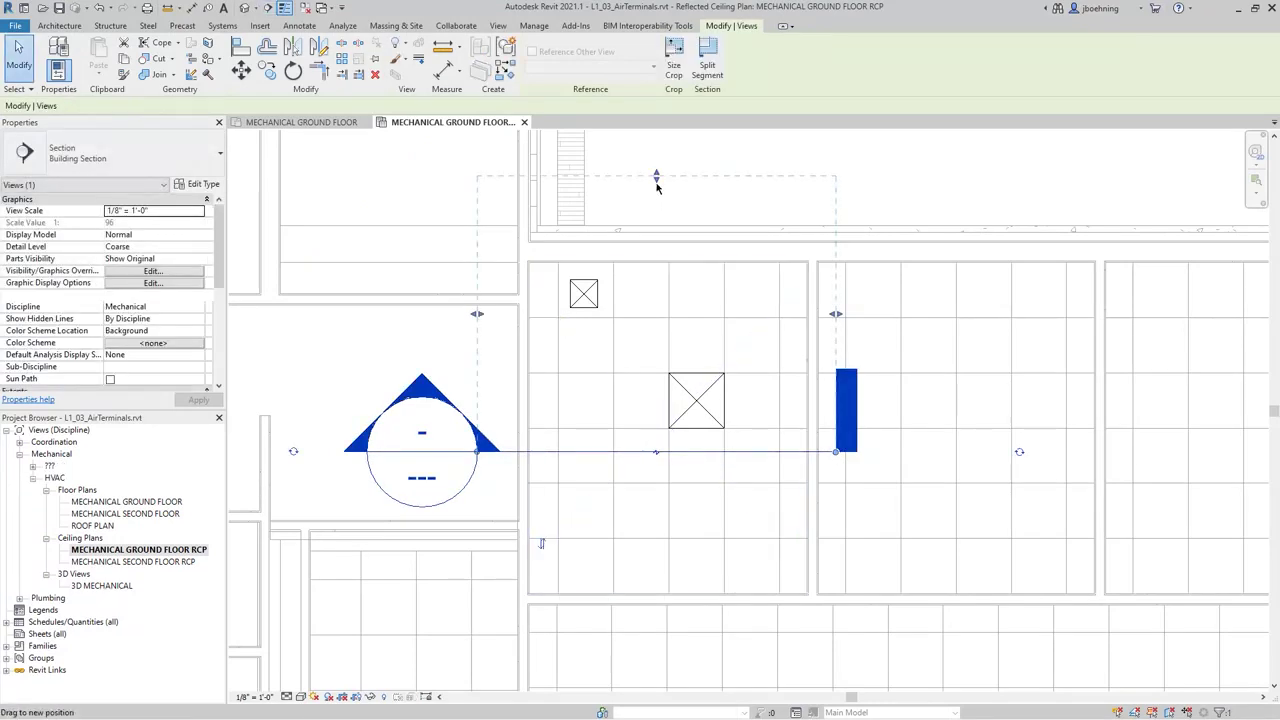
pyautogui.press('Escape')
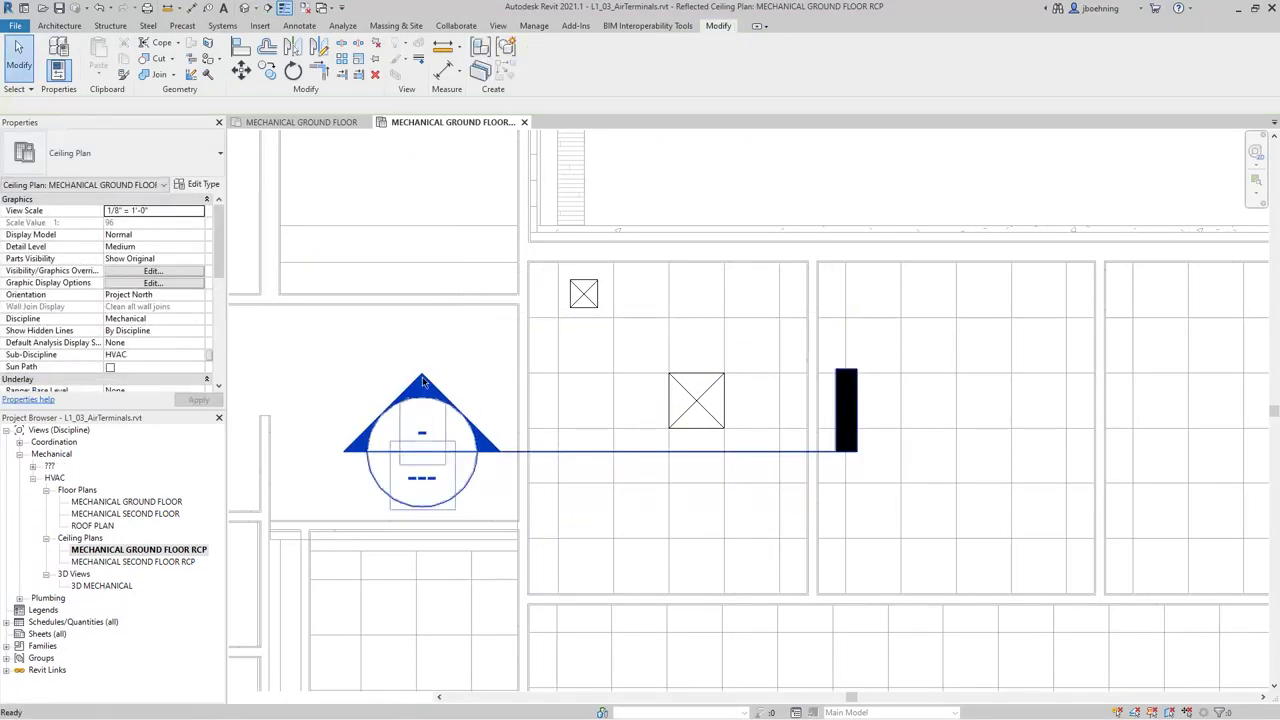
# - Open the new section view and examine the 24 x 24 diffuser's height relative to the ceiling and its elevation from level
pyautogui.doubleClick(422, 382)
pyautogui.scroll(4, 765, 484)
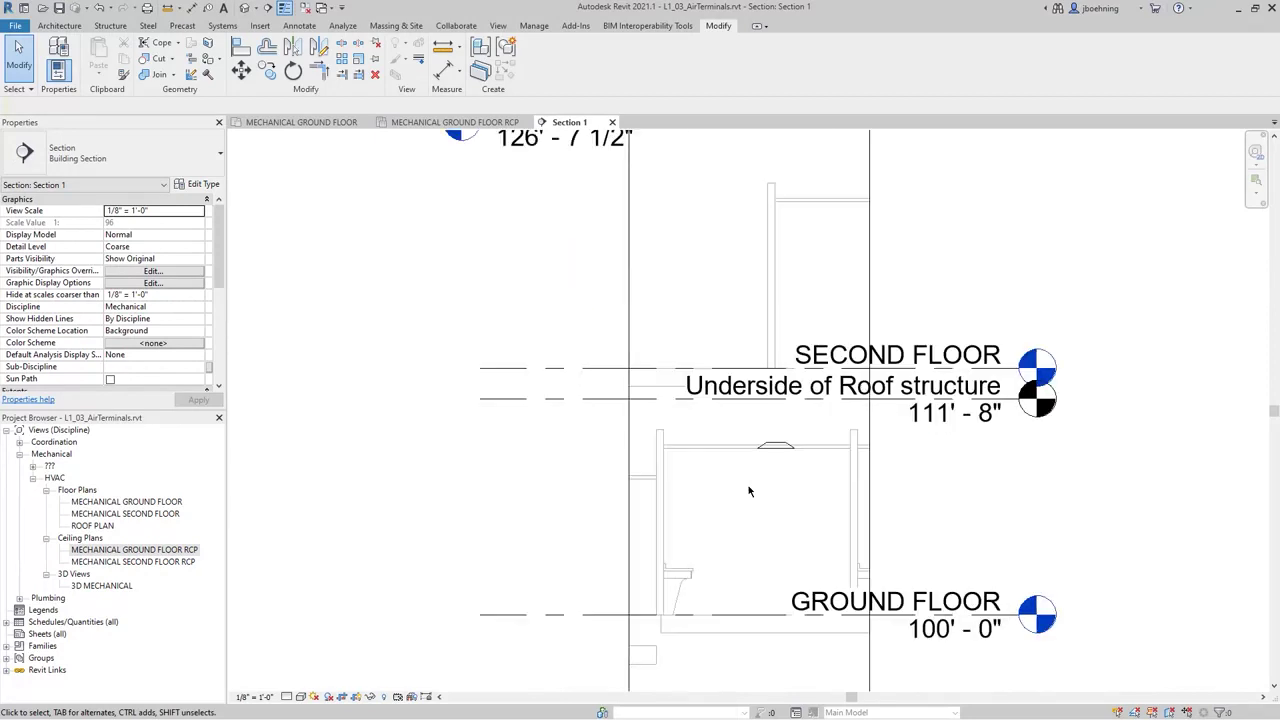
pyautogui.scroll(4, 814, 467)
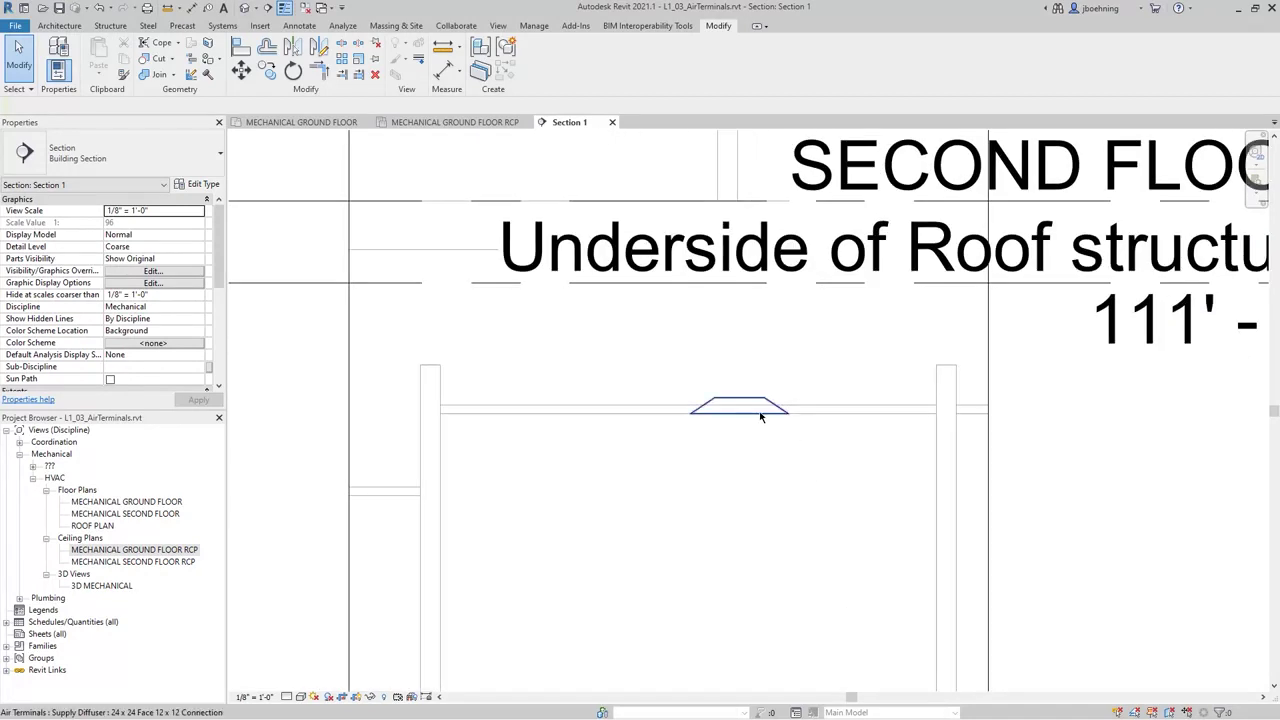
pyautogui.scroll(3, 775, 414)
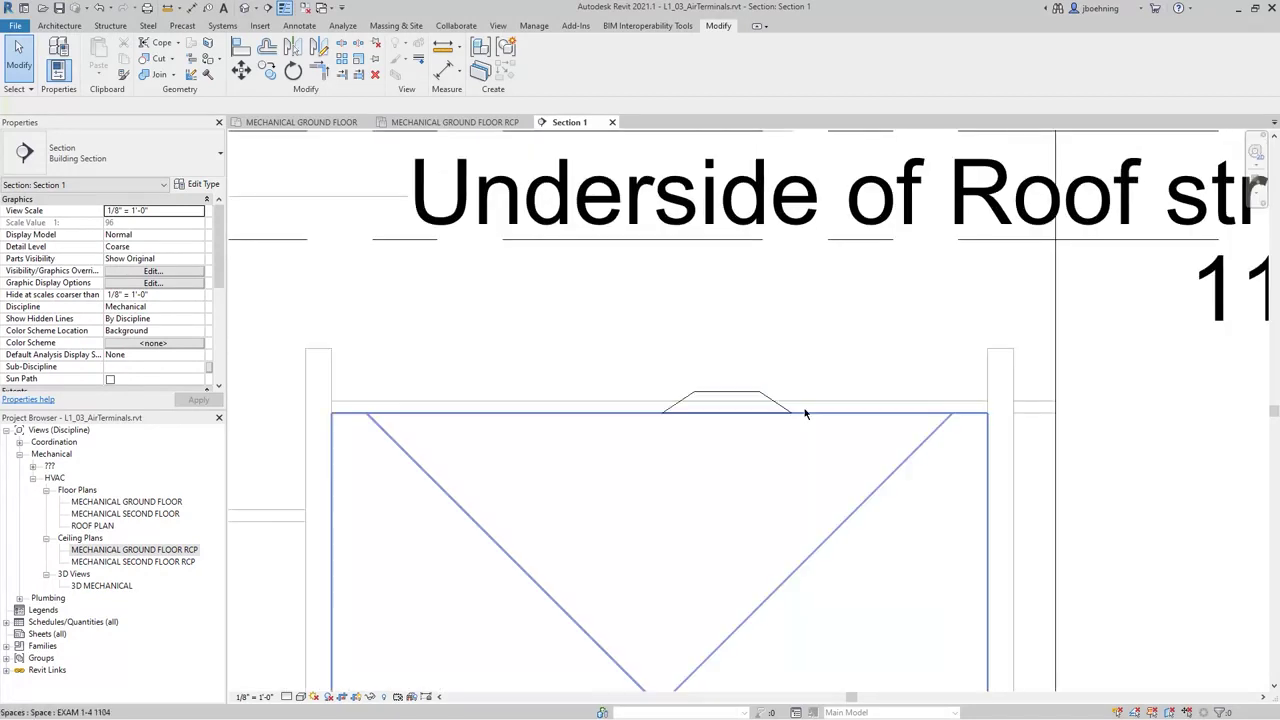
pyautogui.scroll(-3, 775, 416)
pyautogui.moveTo(797, 476); pyautogui.dragTo(720, 342, button='middle')
pyautogui.scroll(-1, 710, 338)
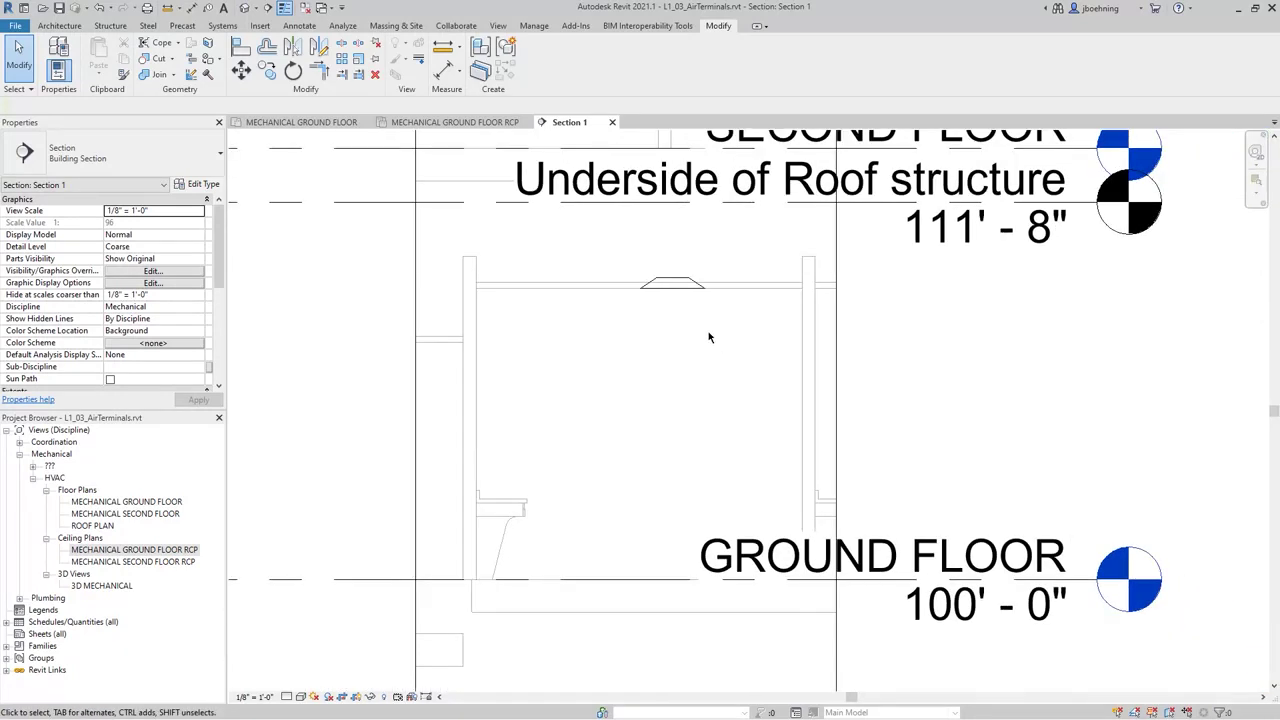
pyautogui.click(668, 289)
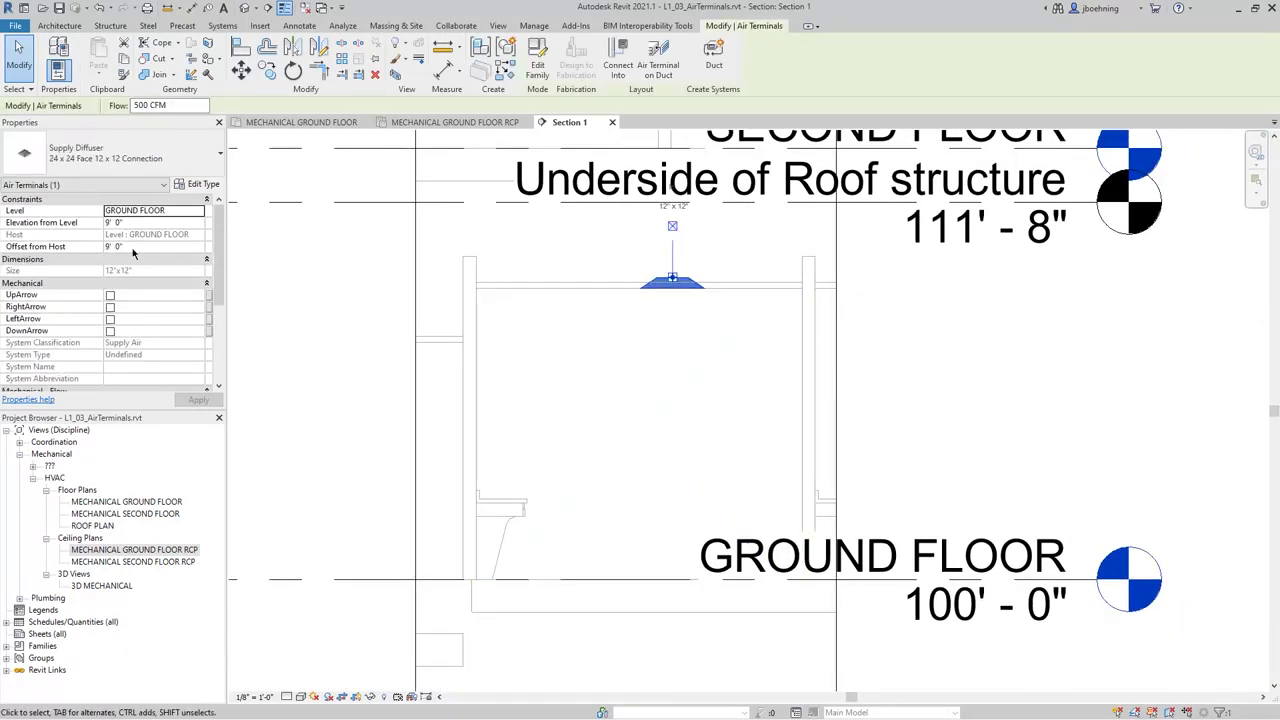
pyautogui.press('Escape')
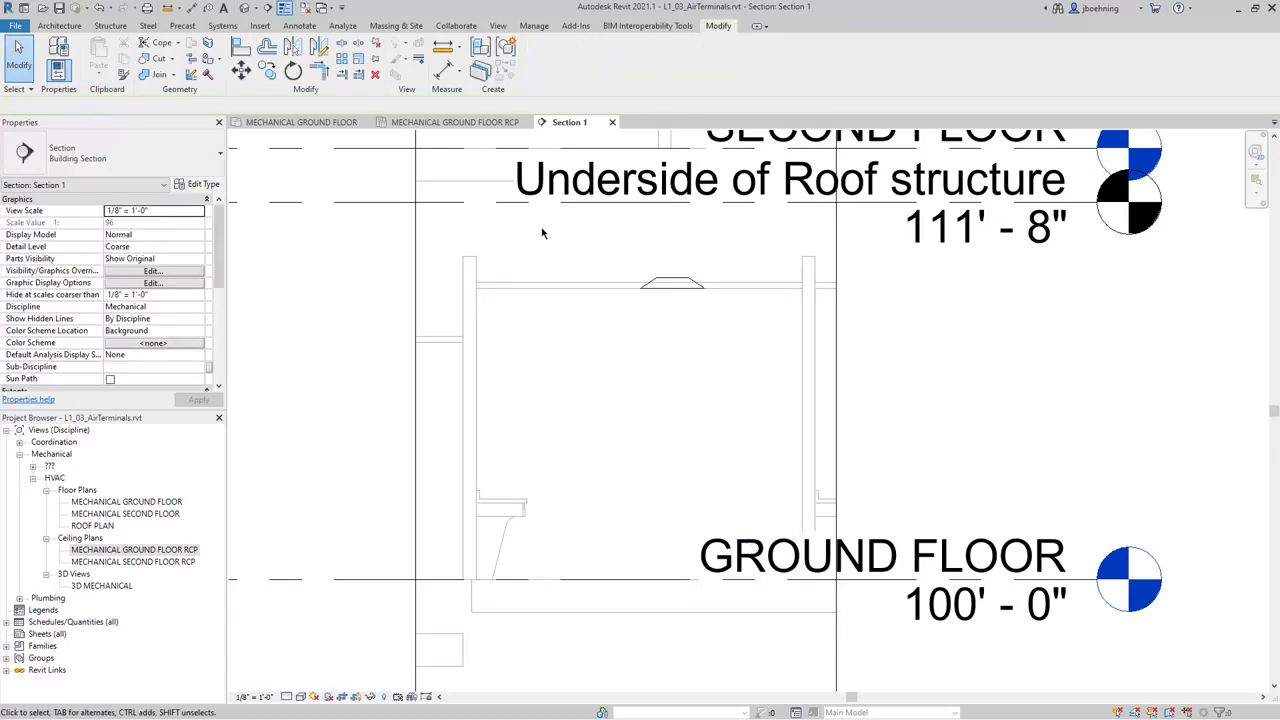
# - Return to the MECHANICAL GROUND FLOOR plan and review the mechanical flow properties of the EXAM 1-4 space
pyautogui.click(458, 123)
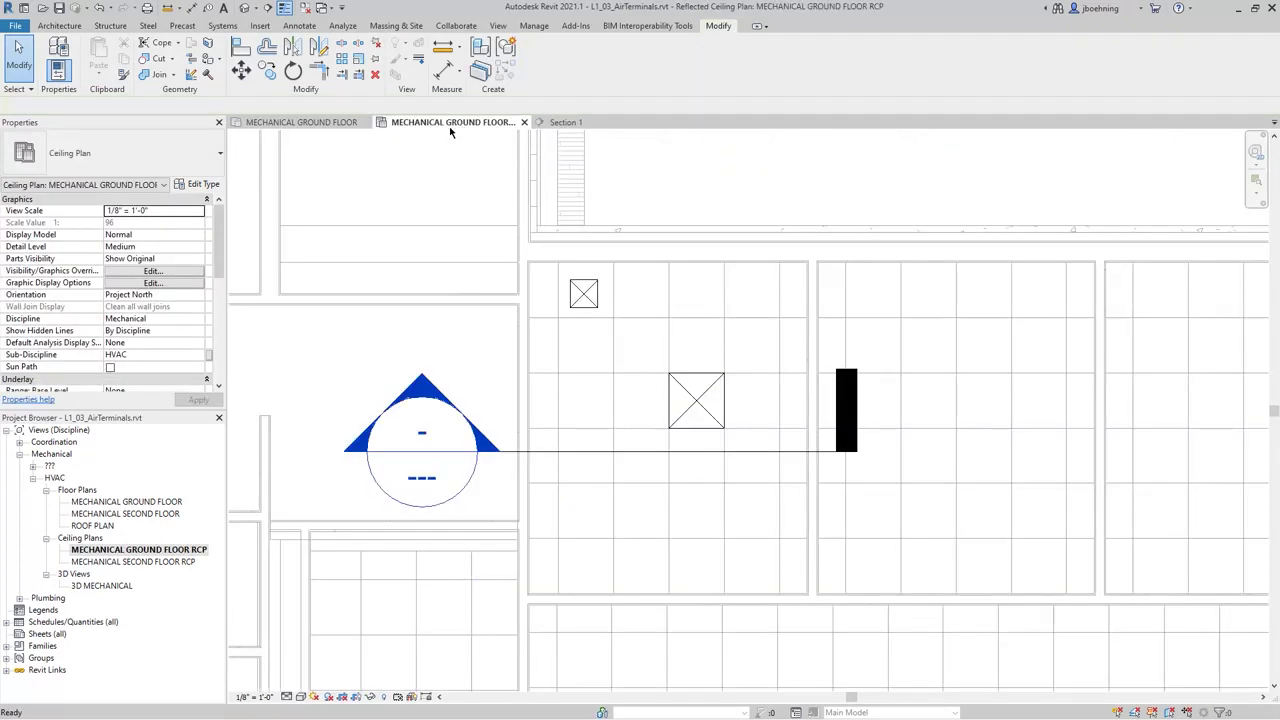
pyautogui.click(306, 125)
pyautogui.scroll(3, 510, 360)
pyautogui.scroll(3, 510, 360)
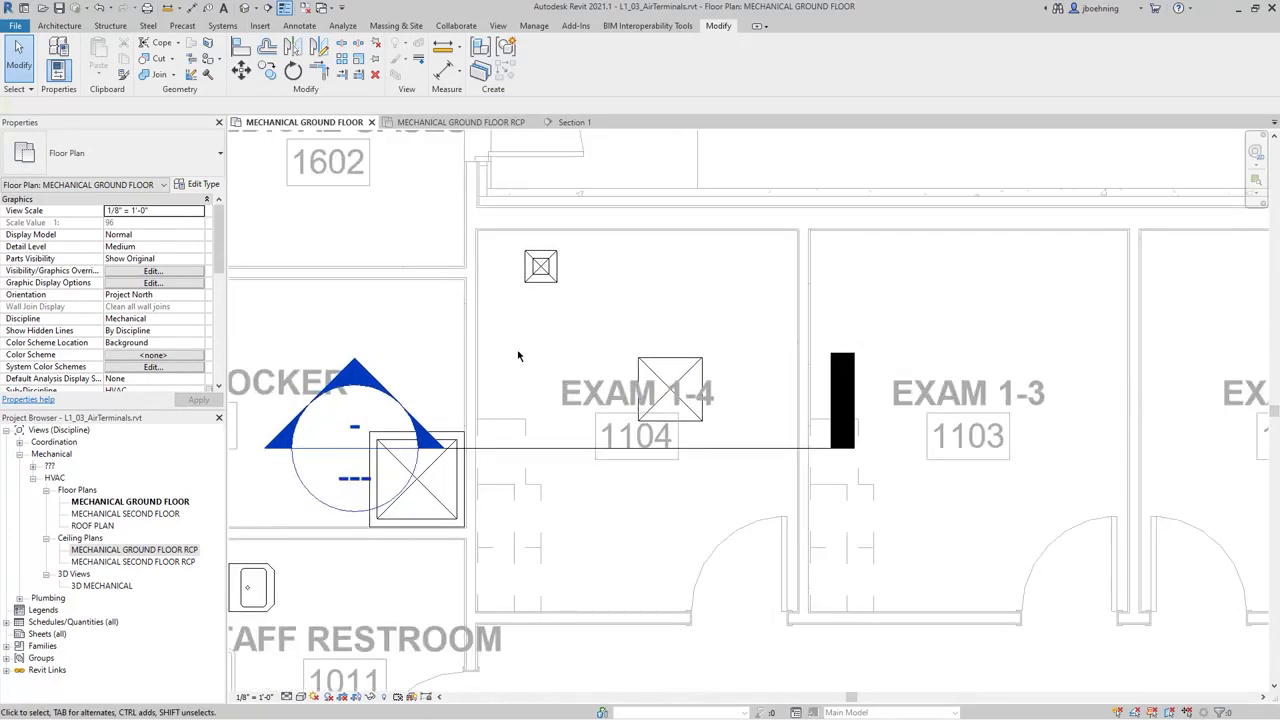
pyautogui.click(556, 340)
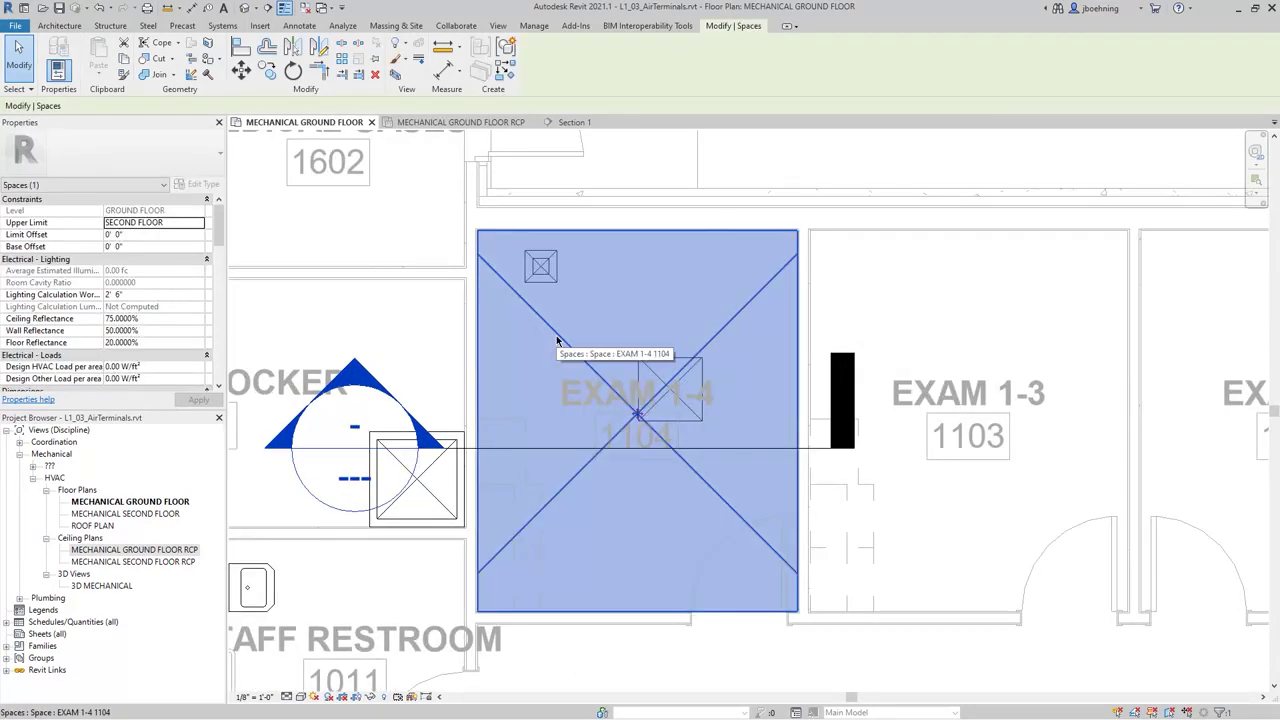
pyautogui.moveTo(220, 240); pyautogui.dragTo(217, 297)
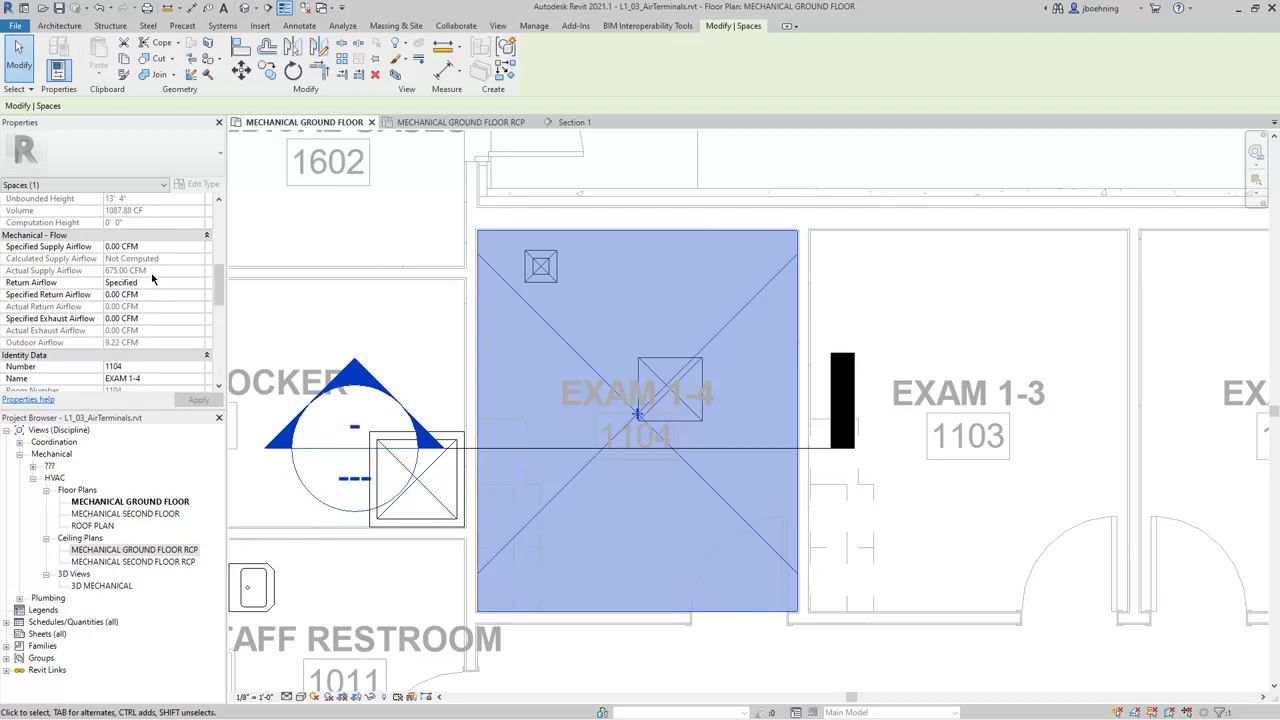
# - Compare the flow of the two diffusers in EXAM 1-4 with the space's actual supply airflow
pyautogui.click(670, 362)
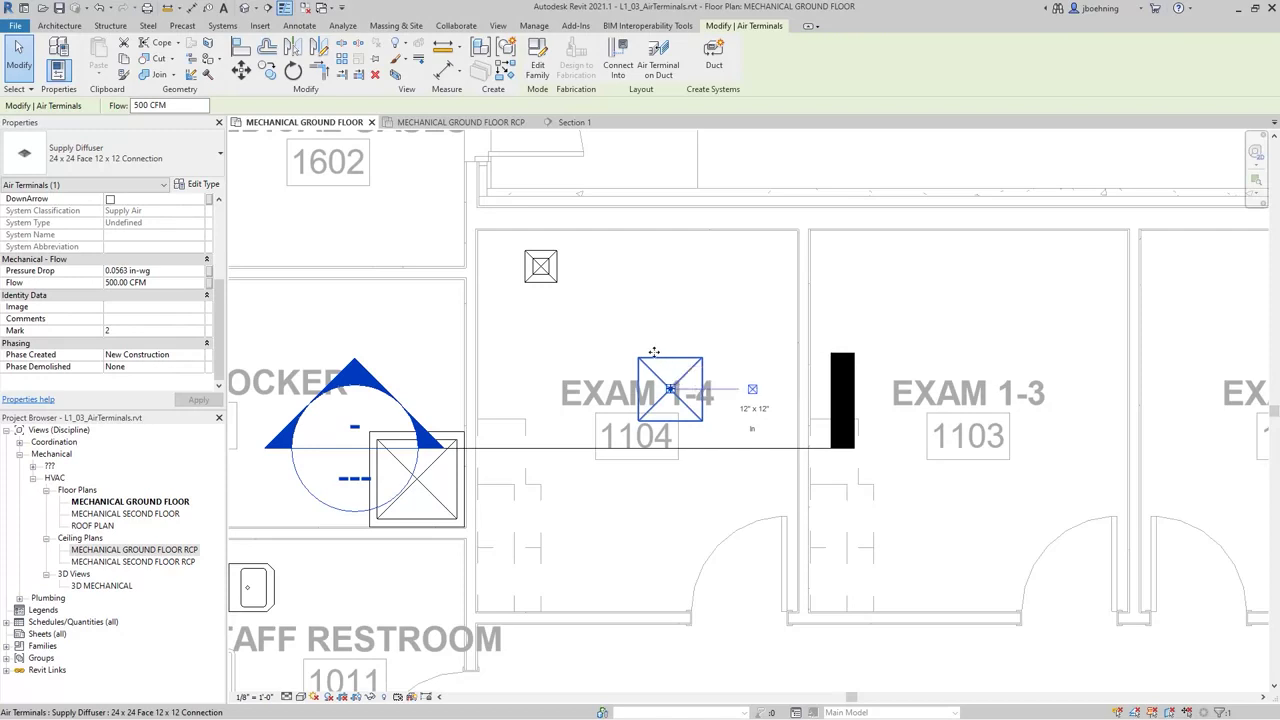
pyautogui.click(540, 266)
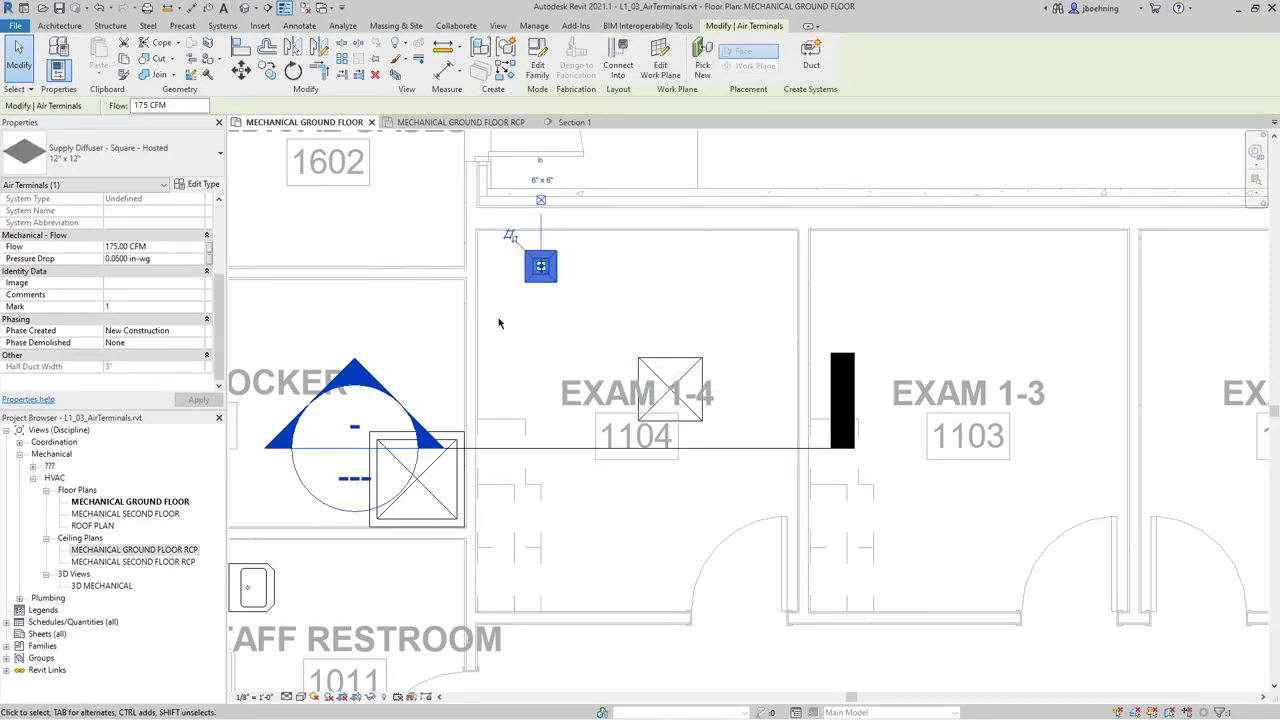
pyautogui.click(546, 323)
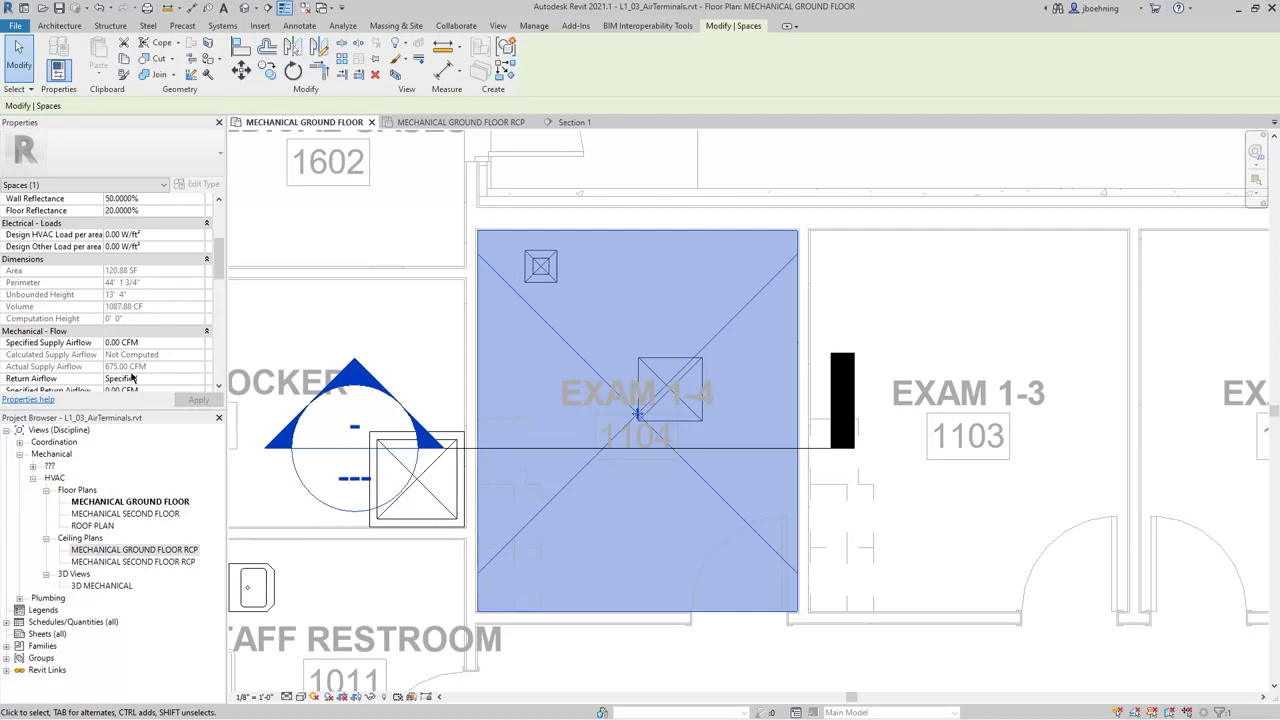
pyautogui.press('Escape')
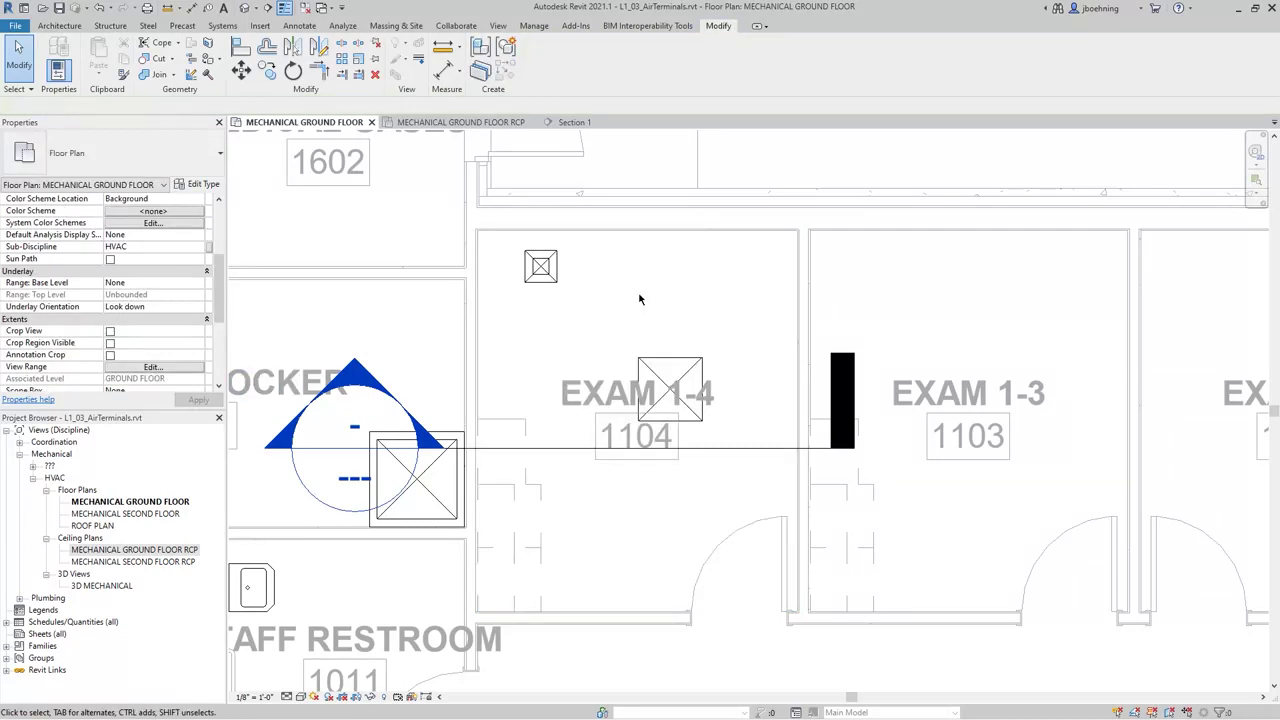
pyautogui.scroll(-2, 638, 297)
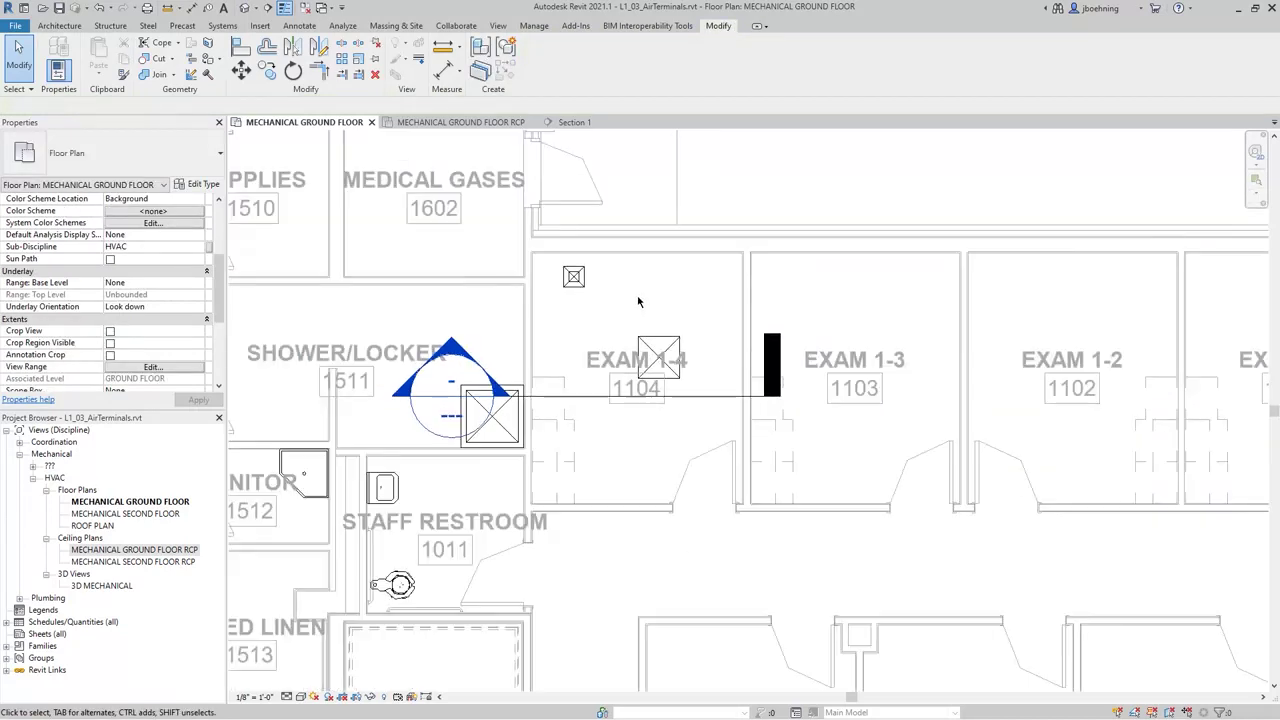
pyautogui.click(590, 332)
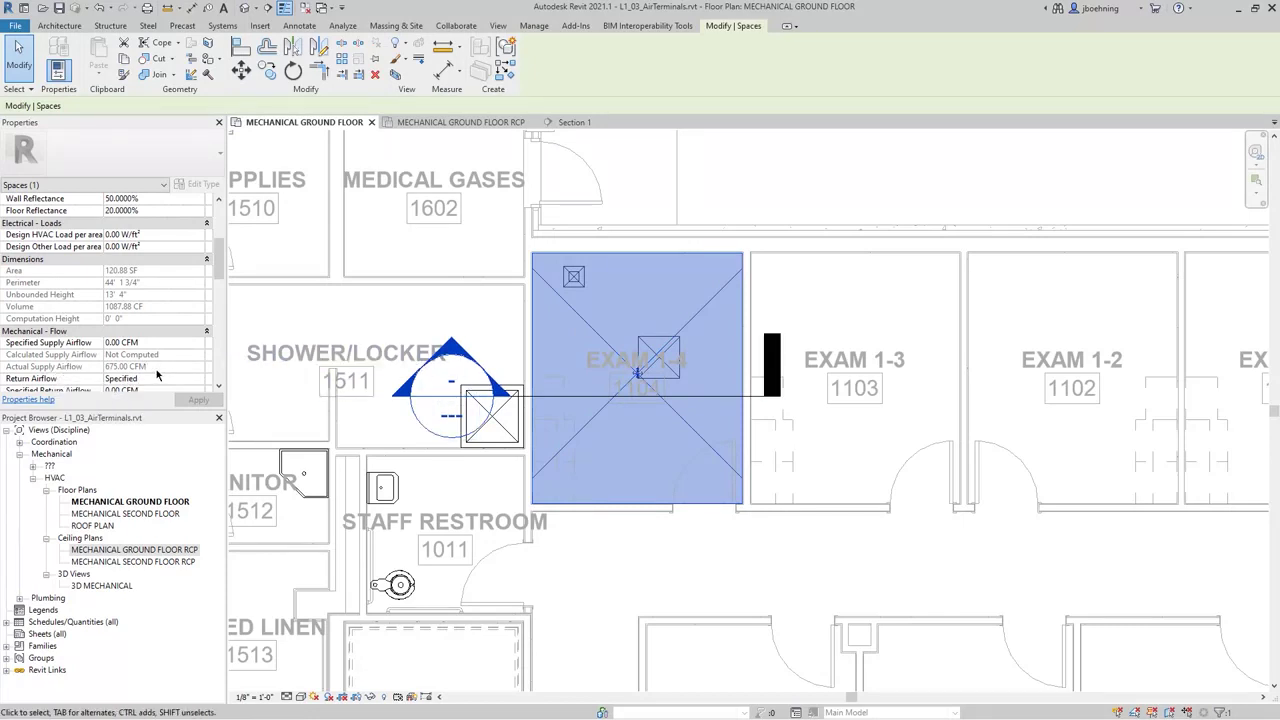
pyautogui.click(631, 318)
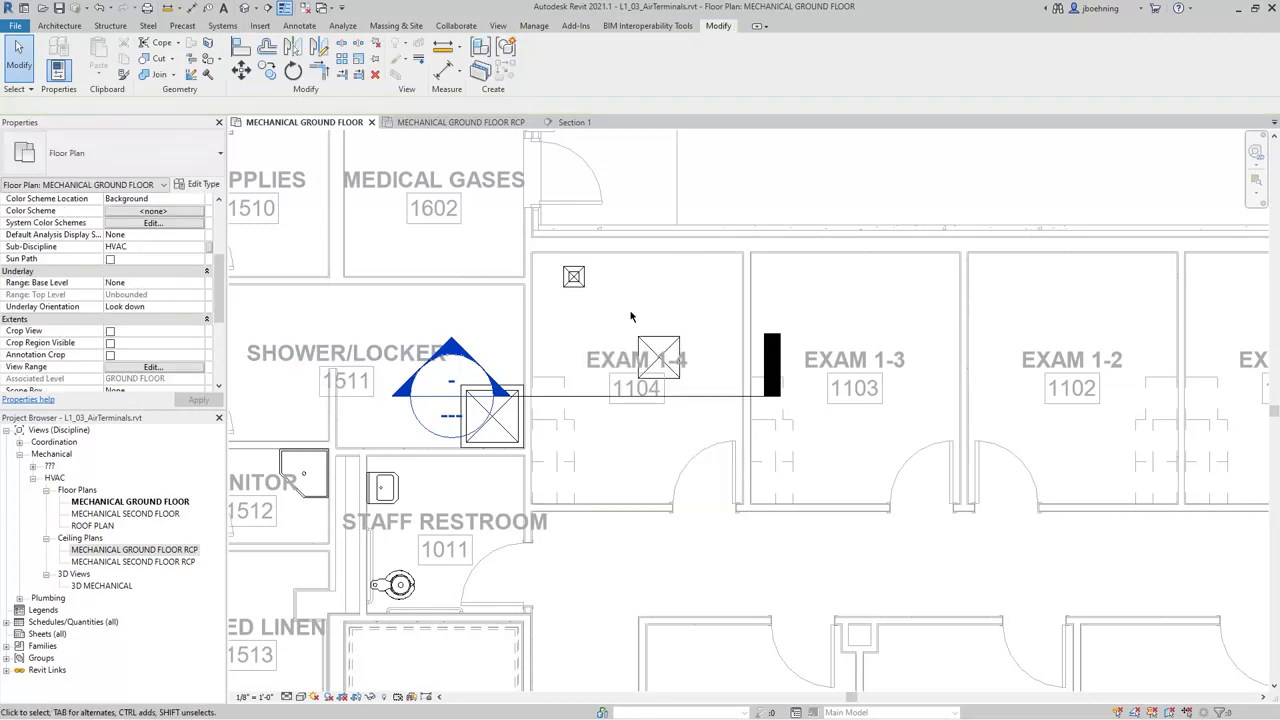
# - Open the 24 x 24 Supply Diffuser's family for editing and enable its Room Calculation Point
pyautogui.scroll(2, 630, 317)
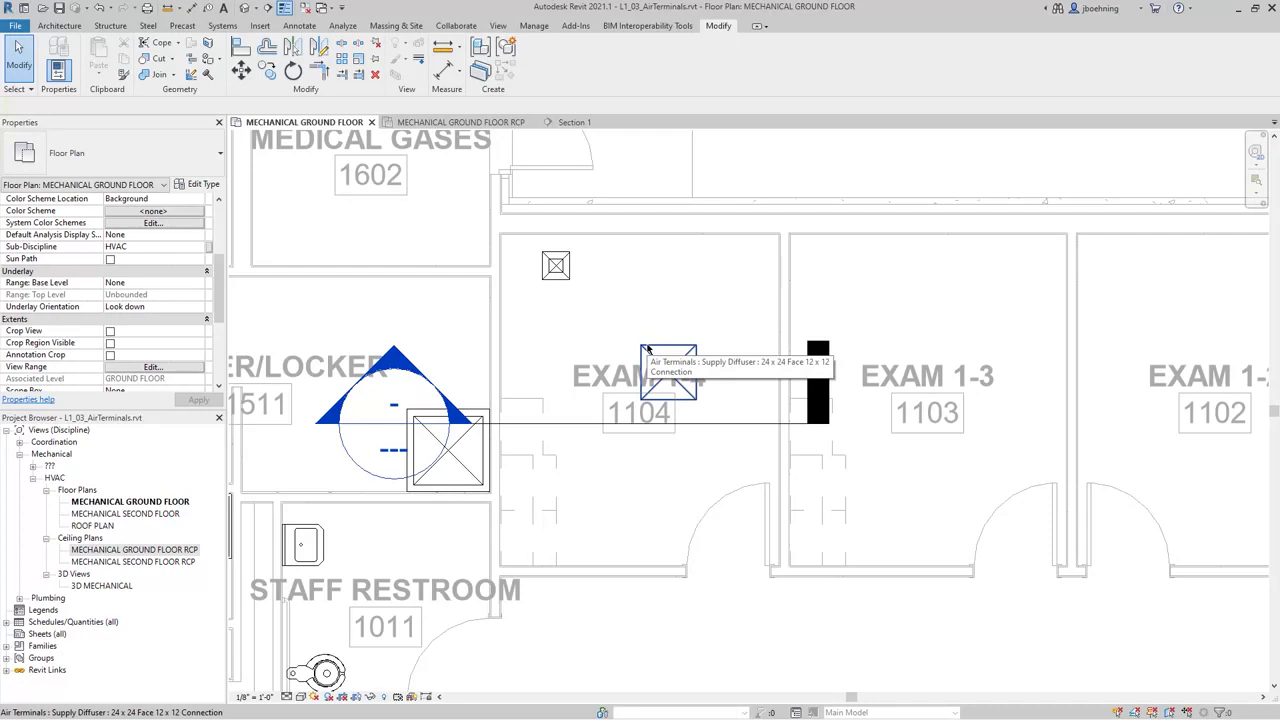
pyautogui.click(647, 348)
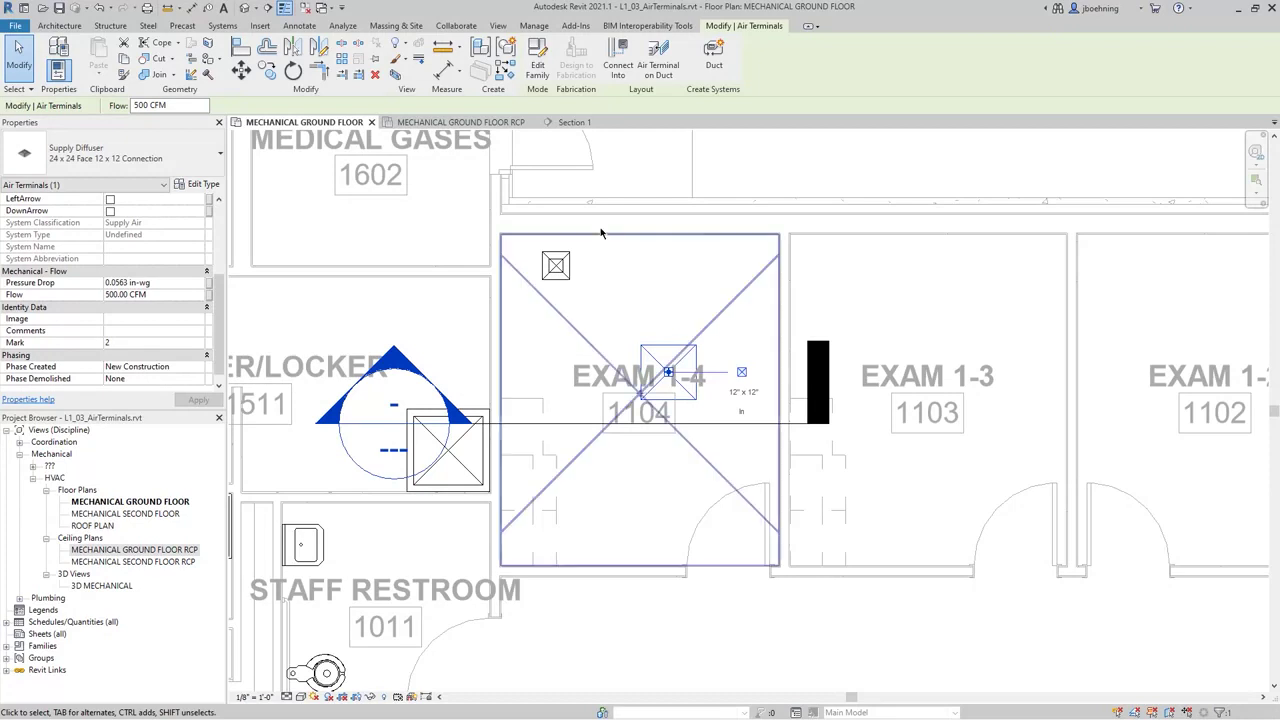
pyautogui.click(538, 84)
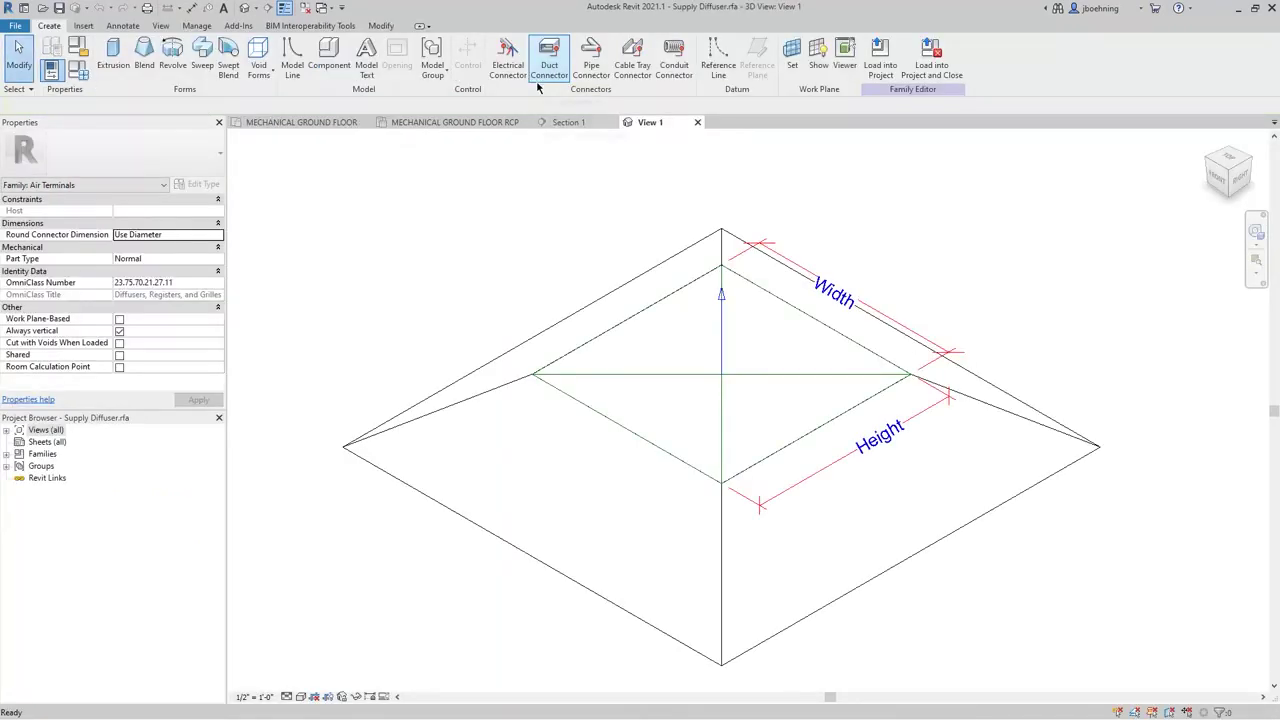
pyautogui.scroll(-1, 504, 287)
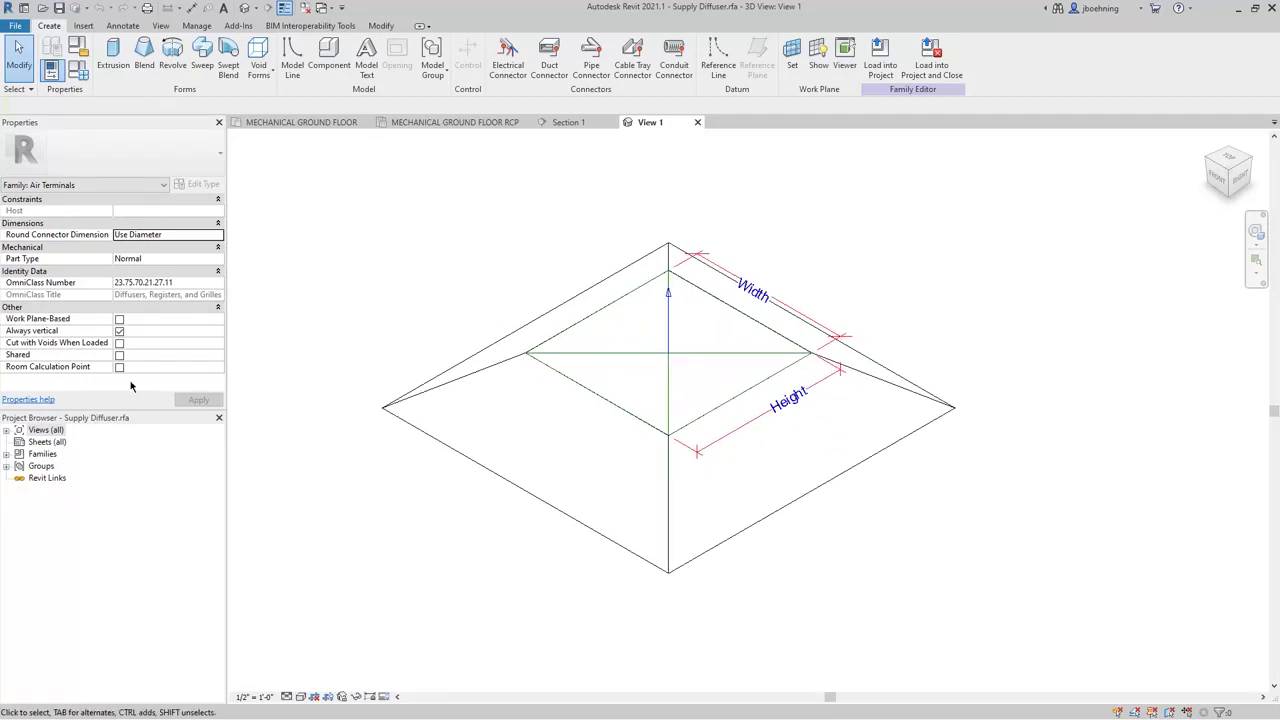
pyautogui.moveTo(93, 374)
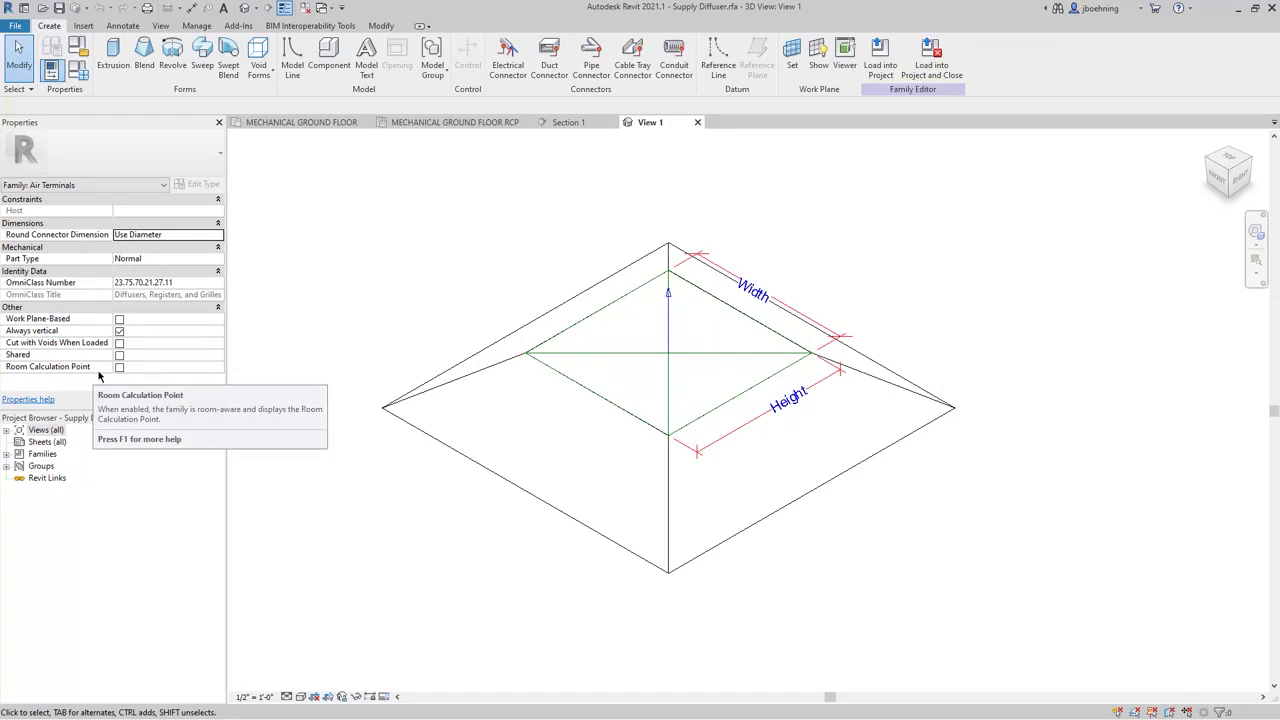
pyautogui.click(119, 367)
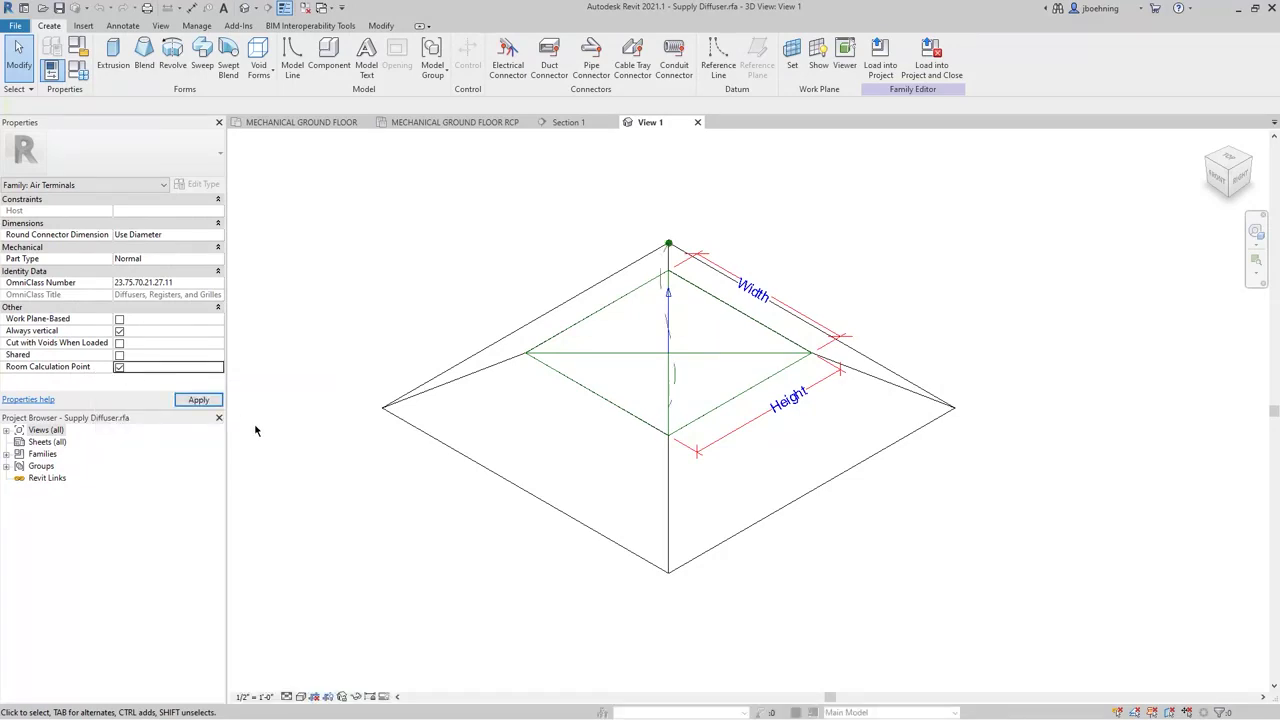
# - Move the Room Calculation Point straight down from above the diffuser to below its face
pyautogui.keyDown('shift'); pyautogui.moveTo(414, 514); pyautogui.dragTo(585, 398, button='middle'); pyautogui.keyUp('shift')
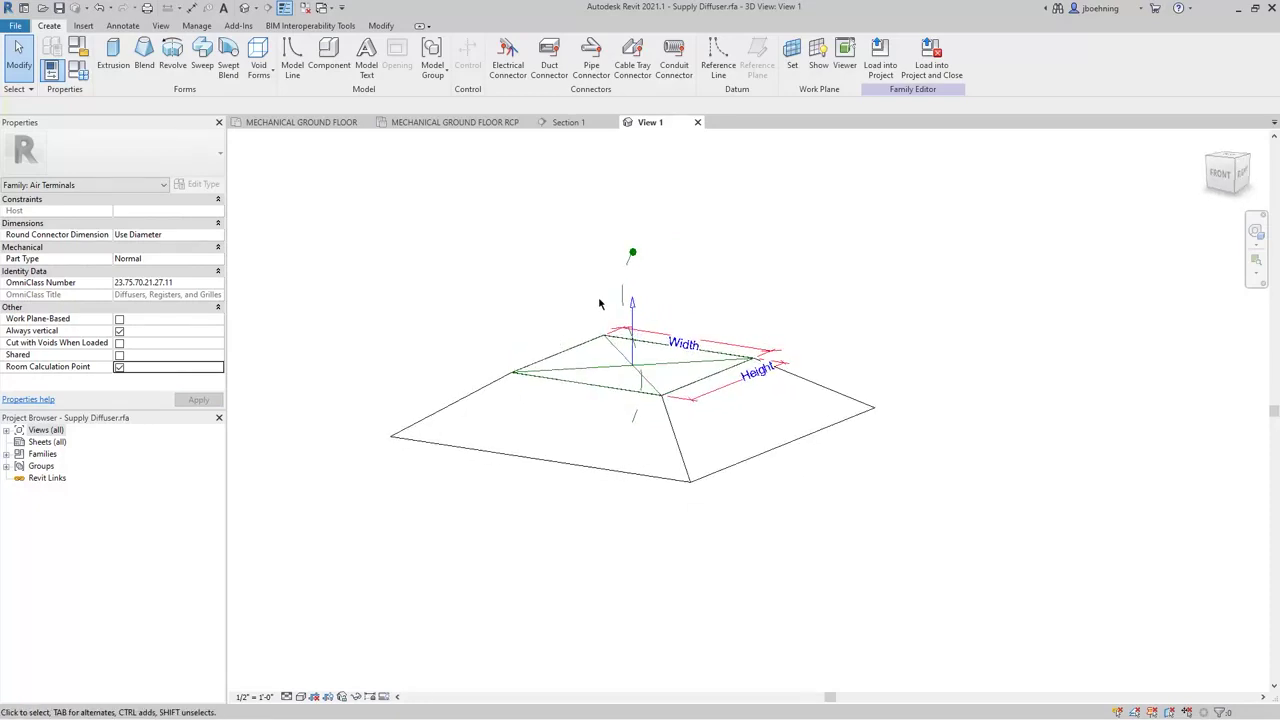
pyautogui.click(619, 287)
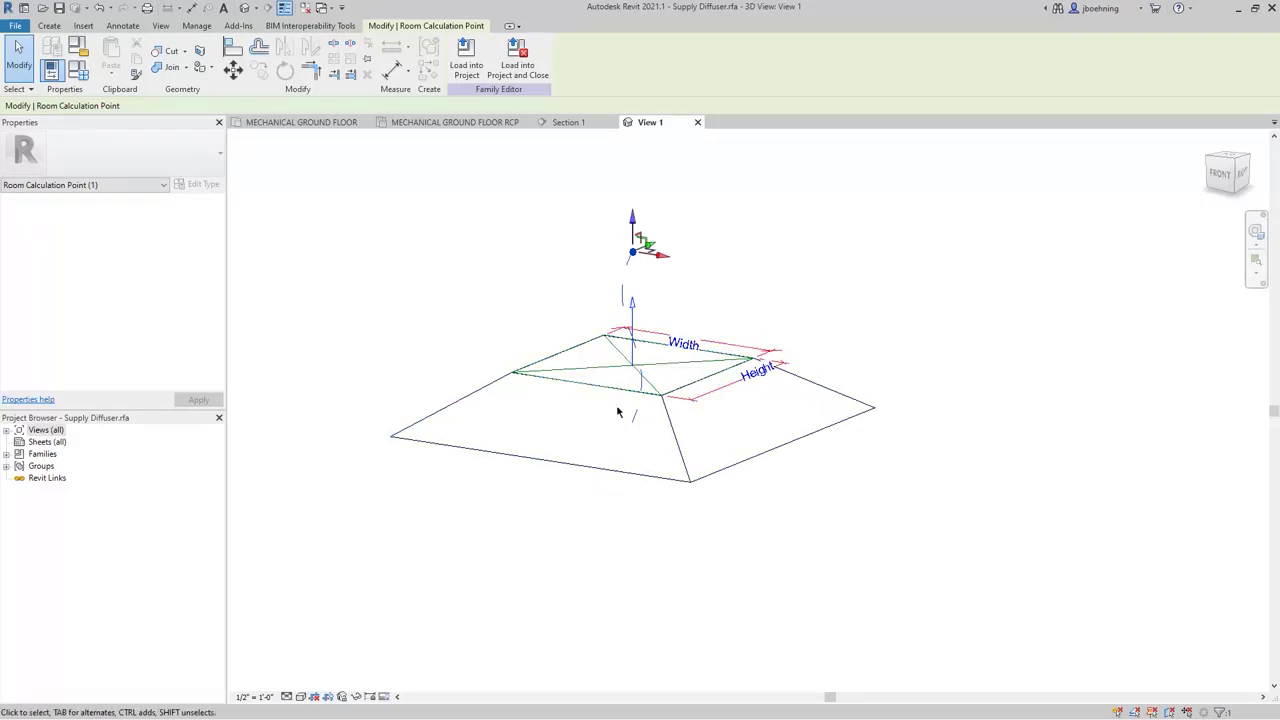
pyautogui.moveTo(632, 228); pyautogui.dragTo(633, 577)
pyautogui.scroll(-2, 551, 509)
pyautogui.keyDown('shift'); pyautogui.moveTo(658, 537); pyautogui.dragTo(628, 505, button='middle'); pyautogui.keyUp('shift')
pyautogui.moveTo(607, 553); pyautogui.dragTo(610, 582)
pyautogui.click(660, 538)
pyautogui.keyDown('shift'); pyautogui.moveTo(660, 538); pyautogui.dragTo(629, 603, button='middle'); pyautogui.keyUp('shift')
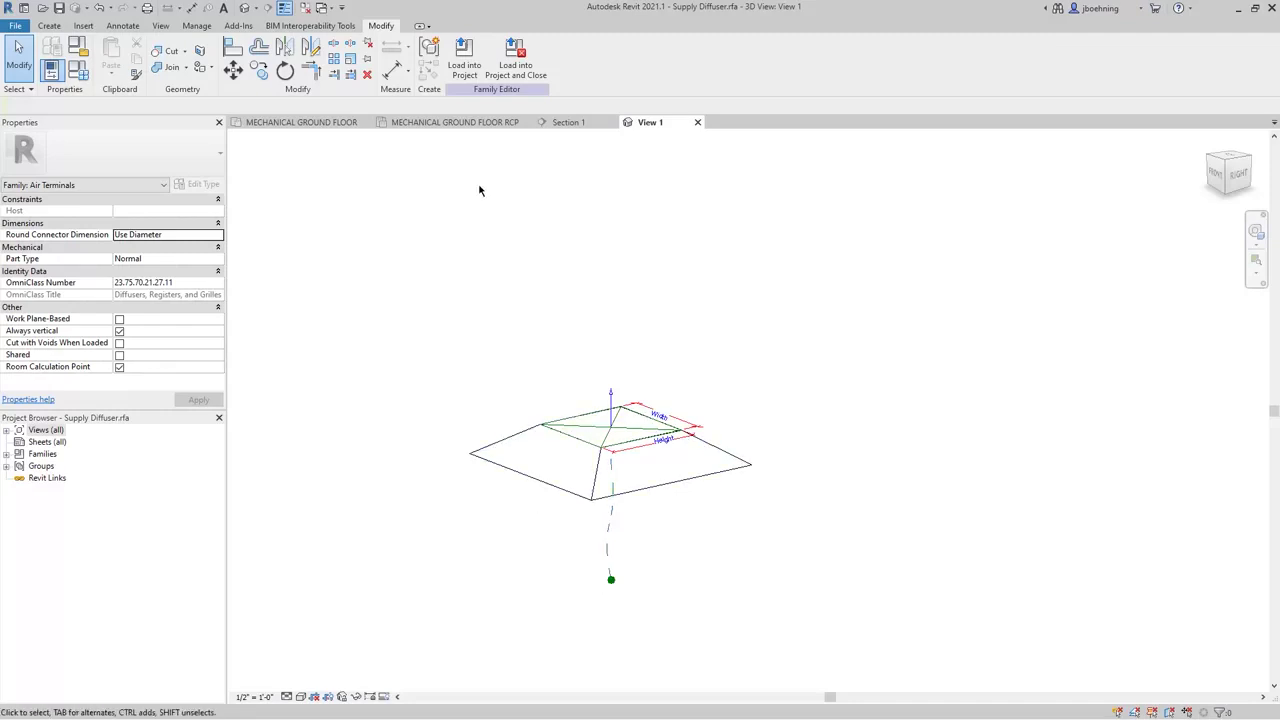
# - Return to the MECHANICAL GROUND FLOOR RCP, start placing an air terminal and begin loading another family for it
pyautogui.click(486, 126)
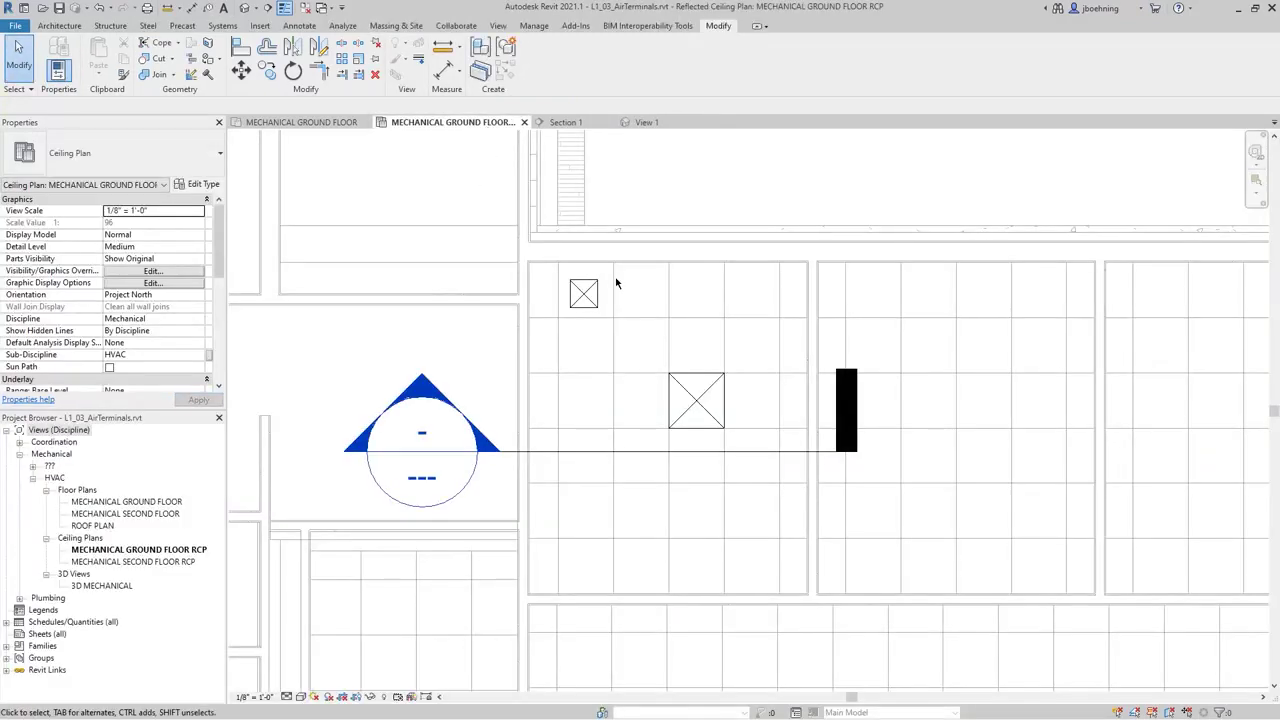
pyautogui.moveTo(717, 214); pyautogui.dragTo(674, 222, button='middle')
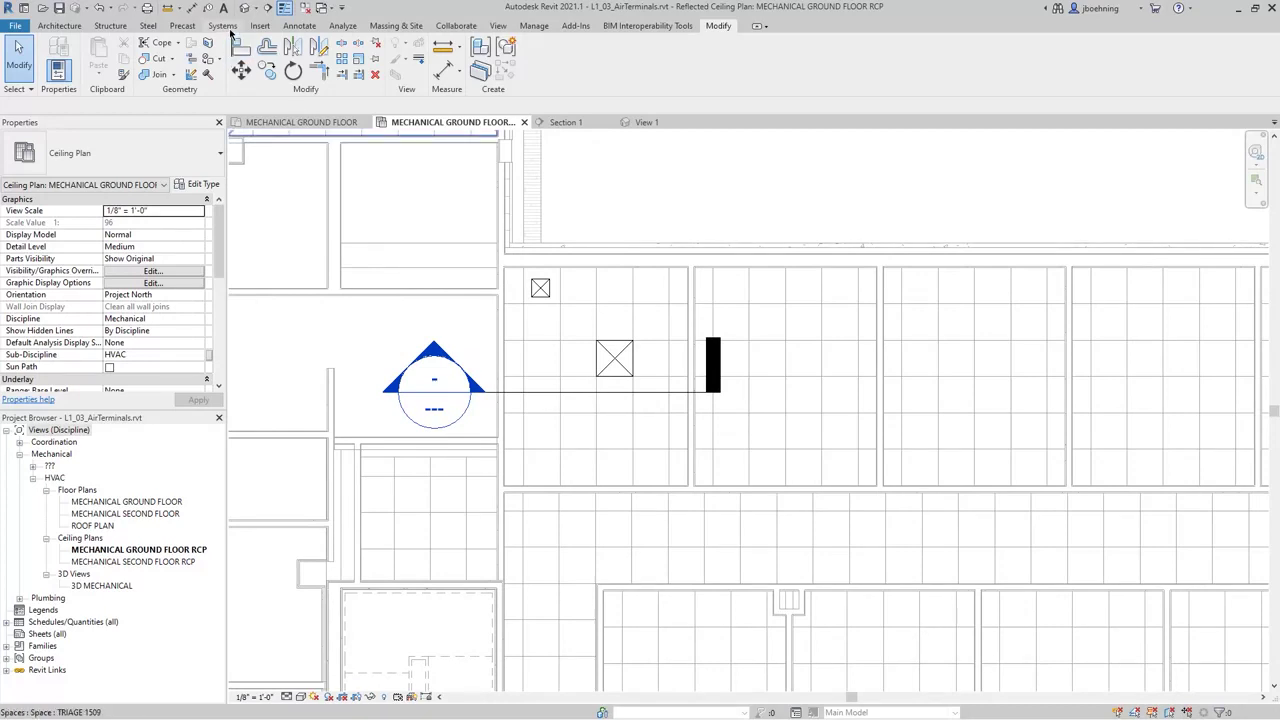
pyautogui.click(226, 27)
pyautogui.click(267, 55)
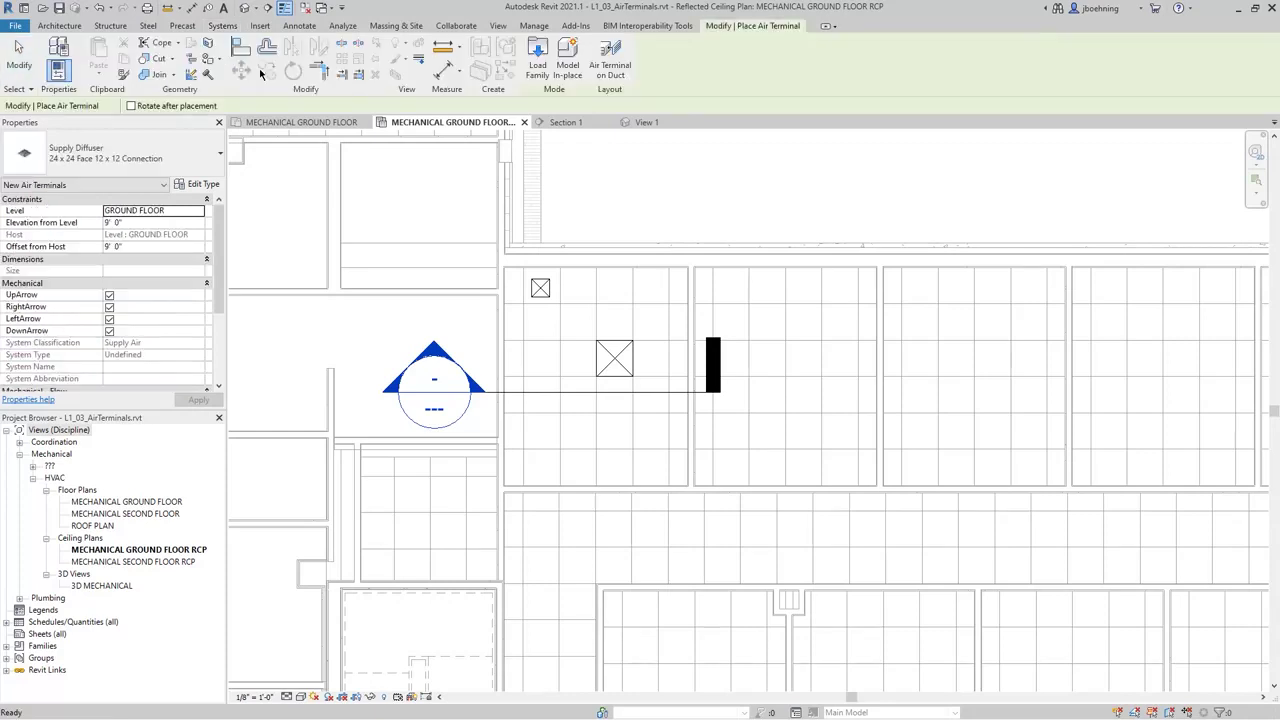
pyautogui.click(541, 66)
# - Open the Supply Diffuser - Sidewall.rfa family from the library's Mechanical, MEP, Air-Side Components, Air Terminals folder
pyautogui.moveTo(830, 285); pyautogui.dragTo(828, 348)
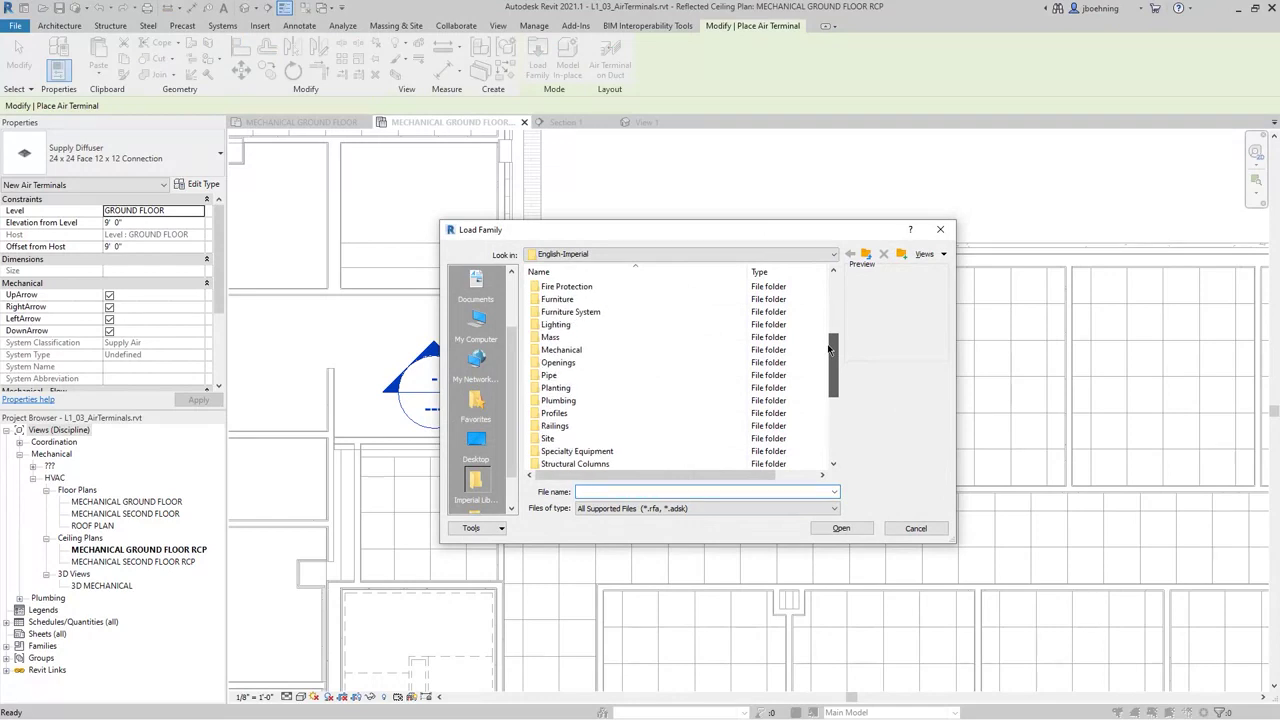
pyautogui.doubleClick(585, 350)
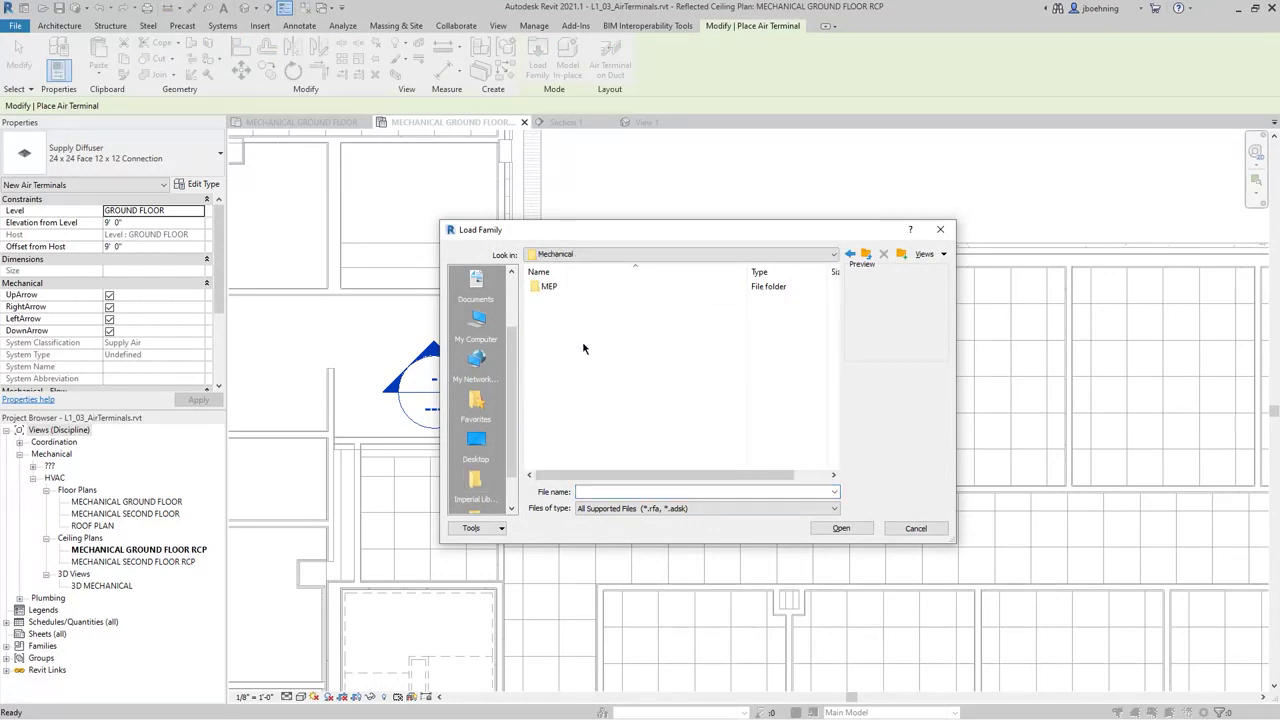
pyautogui.doubleClick(549, 287)
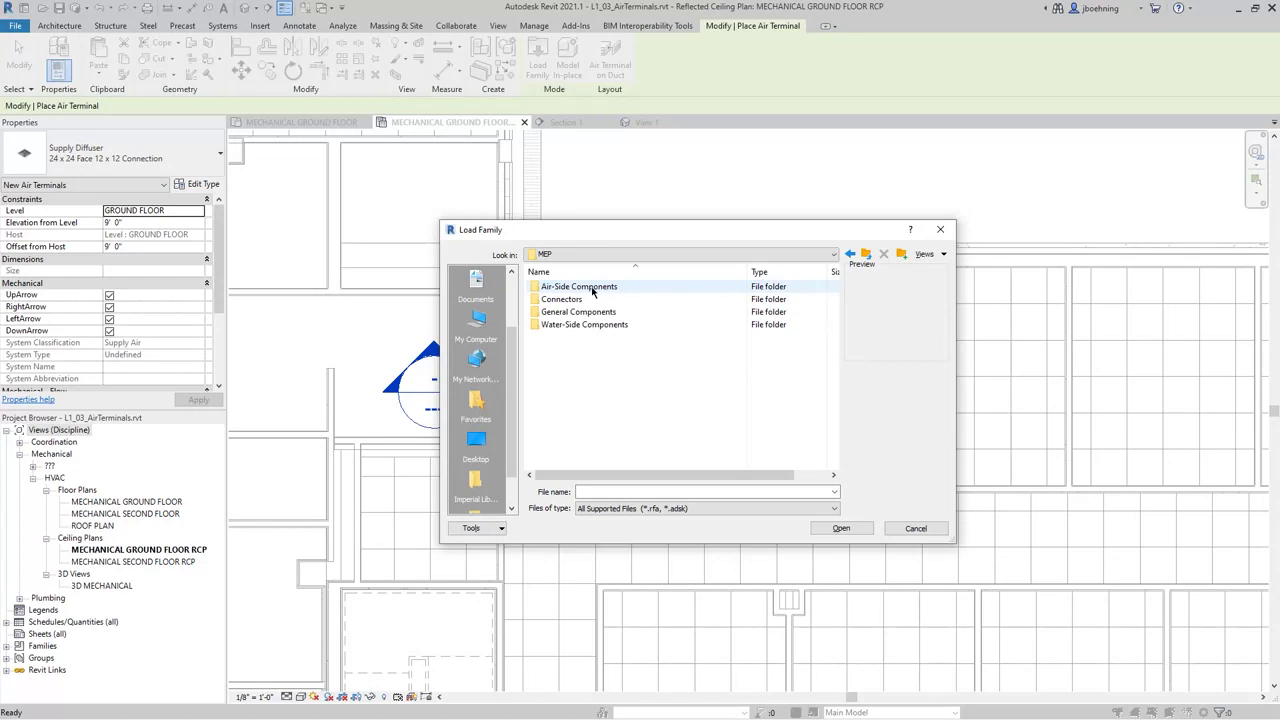
pyautogui.doubleClick(591, 288)
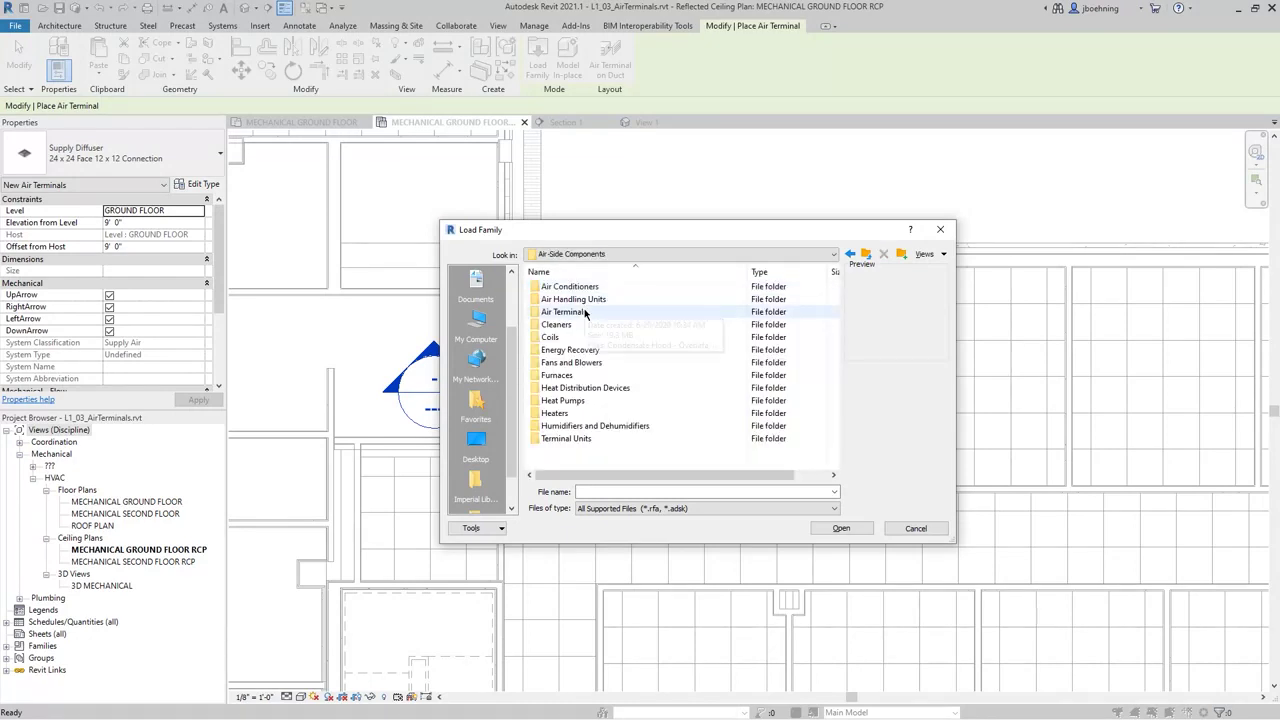
pyautogui.doubleClick(586, 313)
pyautogui.moveTo(828, 302); pyautogui.dragTo(815, 423)
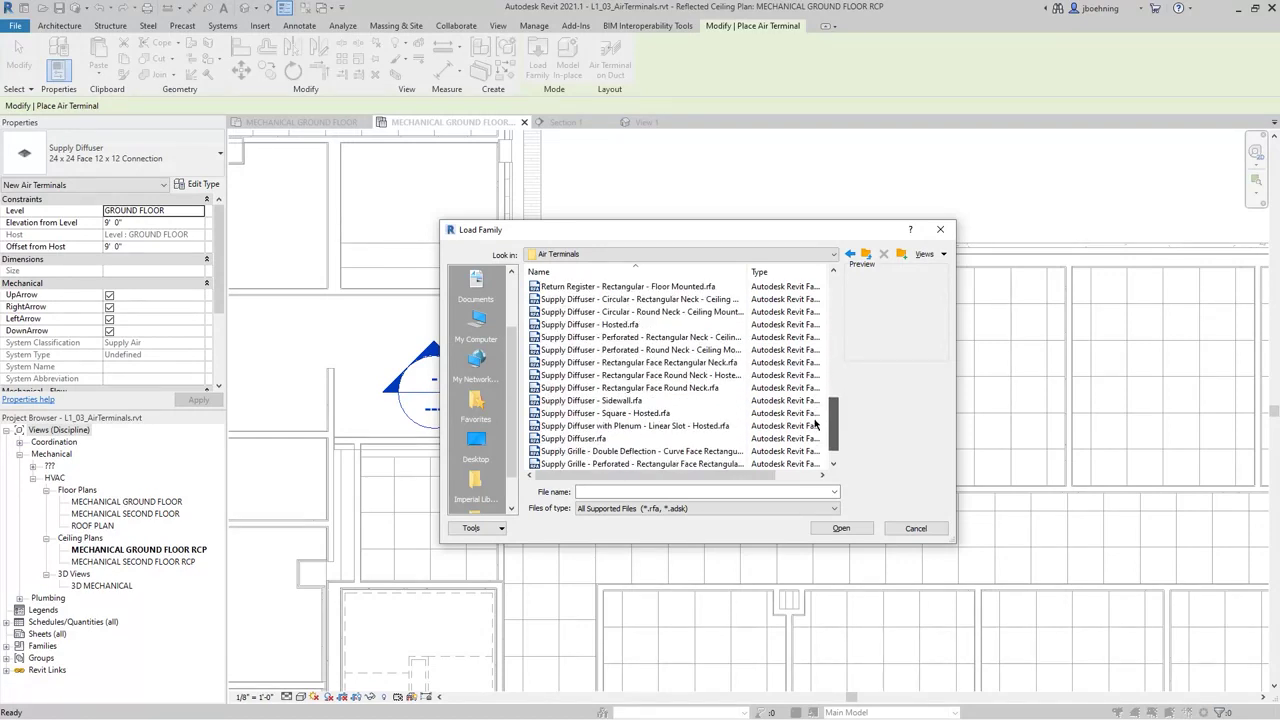
pyautogui.click(602, 401)
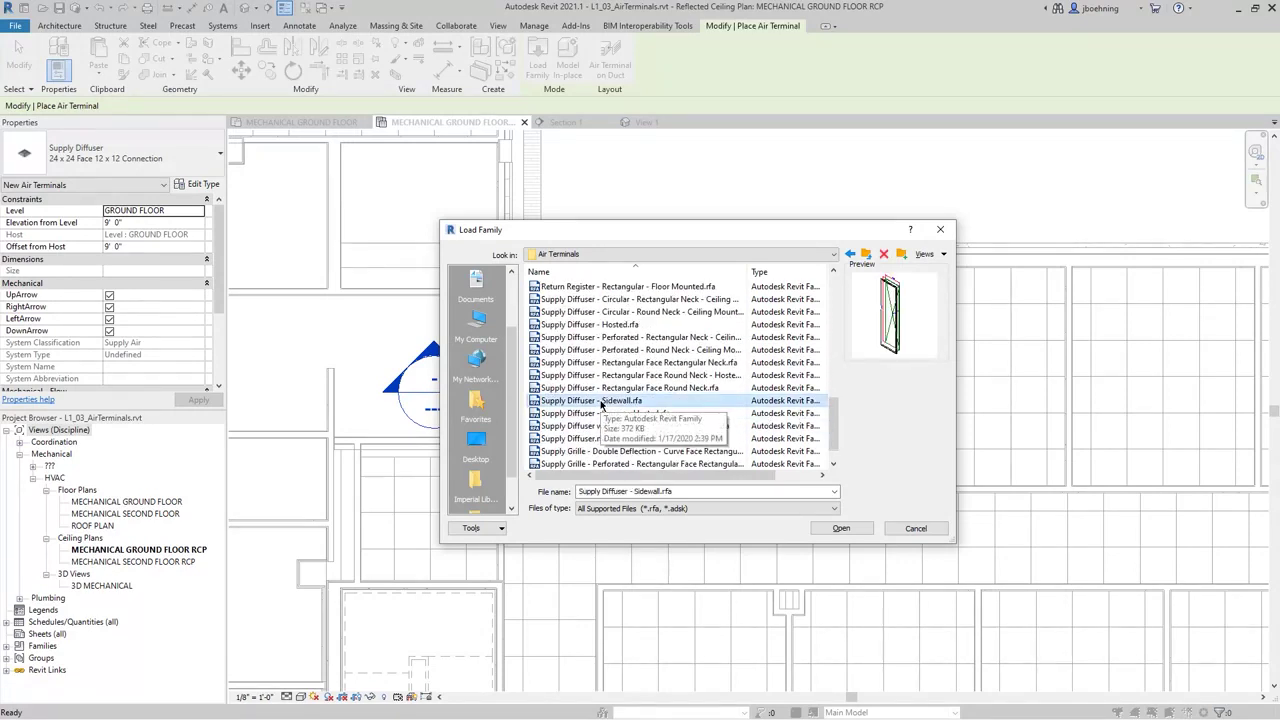
pyautogui.click(841, 528)
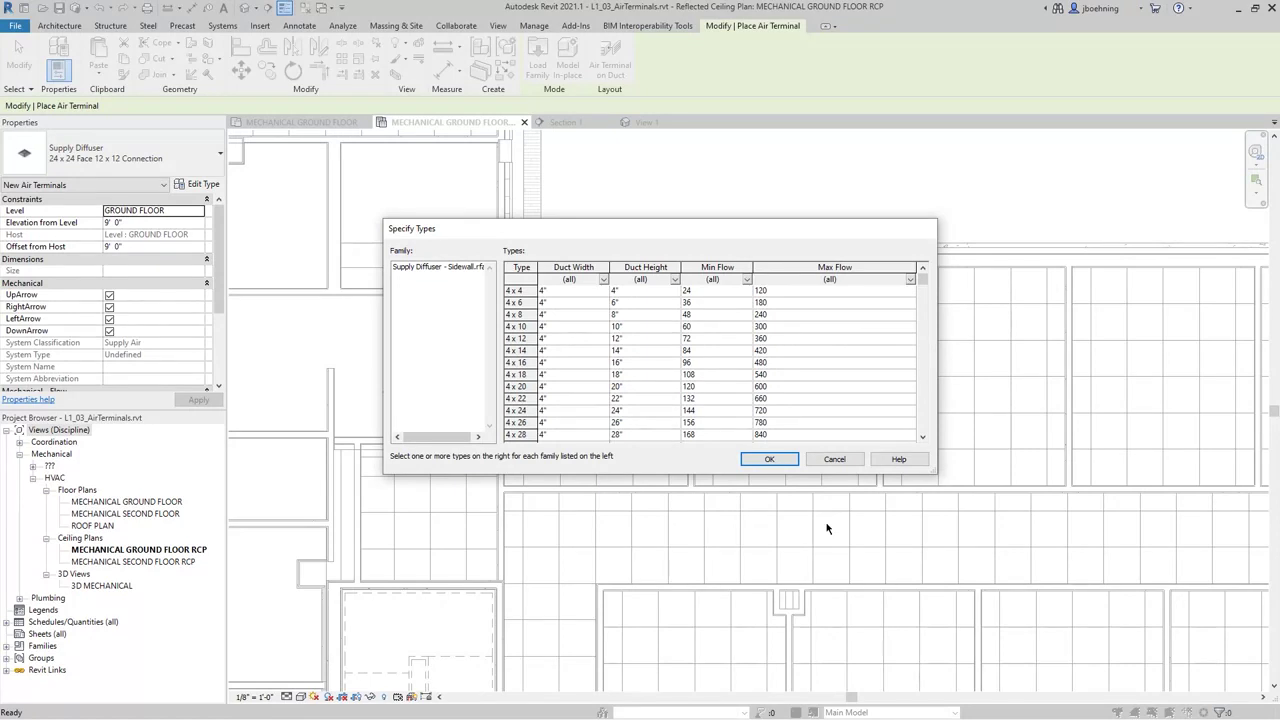
# - Load the sidewall diffuser types 30 x 42, 30 x 48, 32 x 4, 32 x 6 and 32 x 8
pyautogui.moveTo(925, 290); pyautogui.dragTo(926, 374)
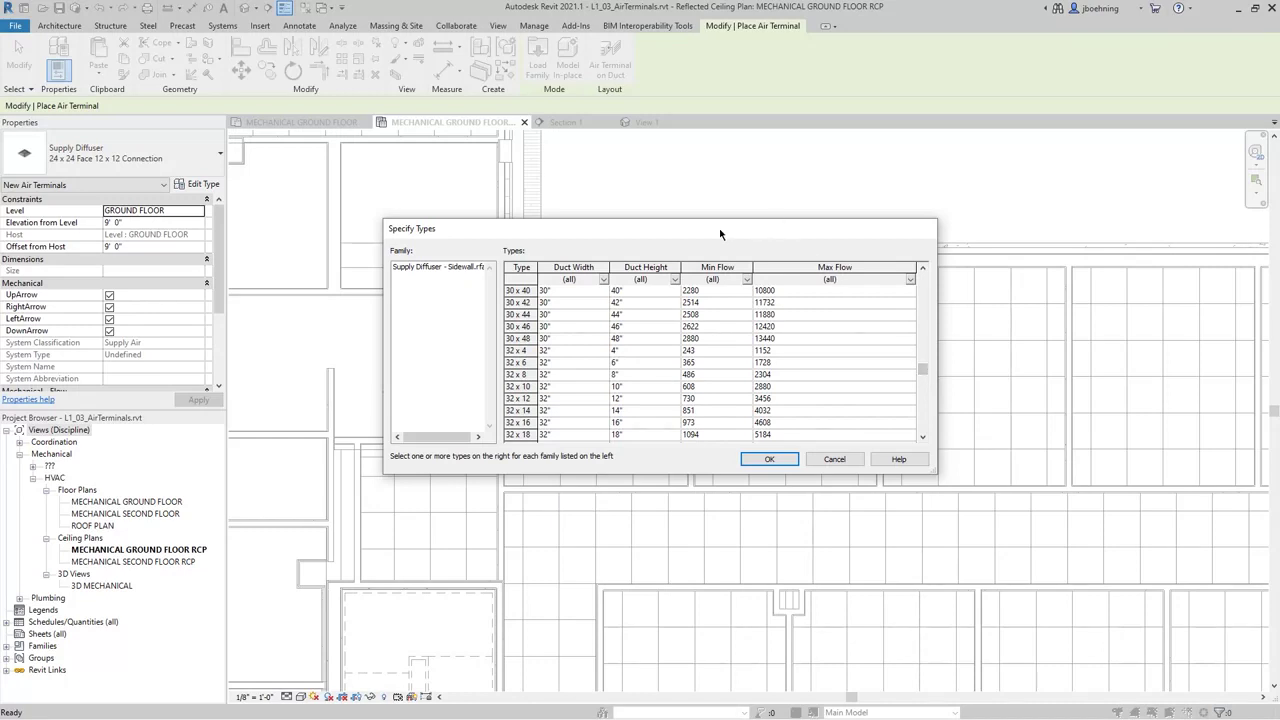
pyautogui.click(512, 340)
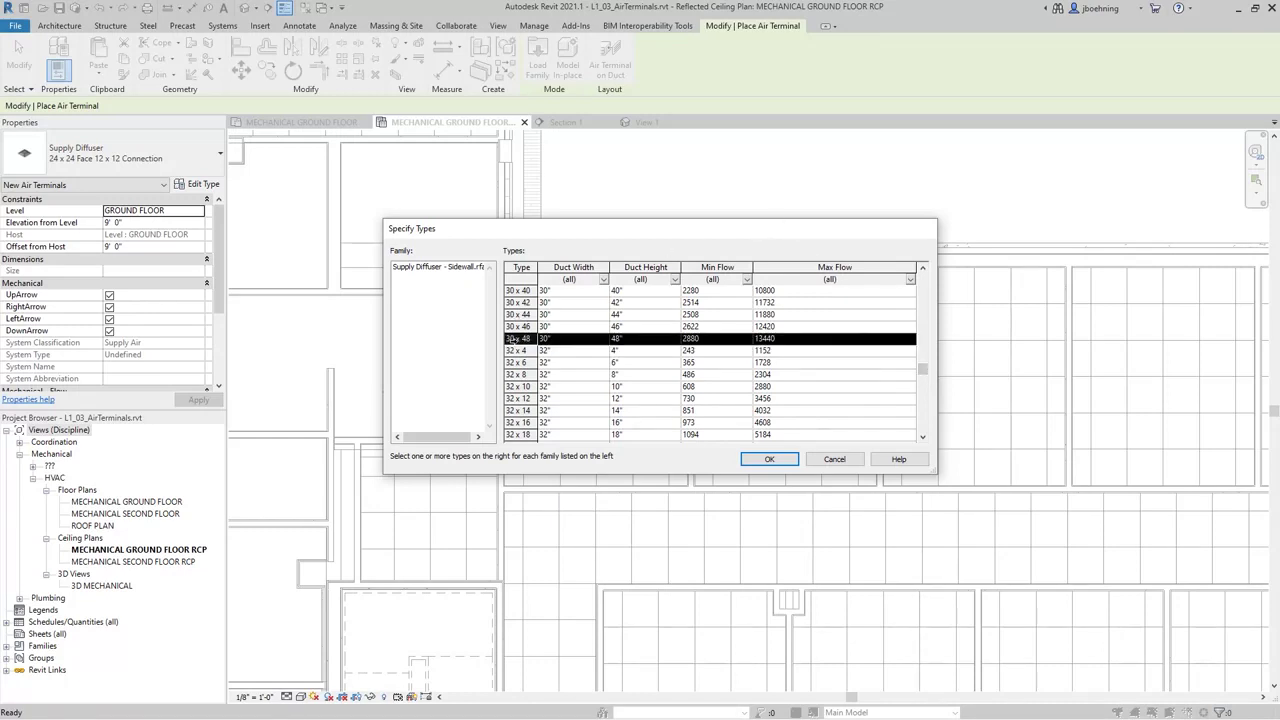
pyautogui.click(517, 327)
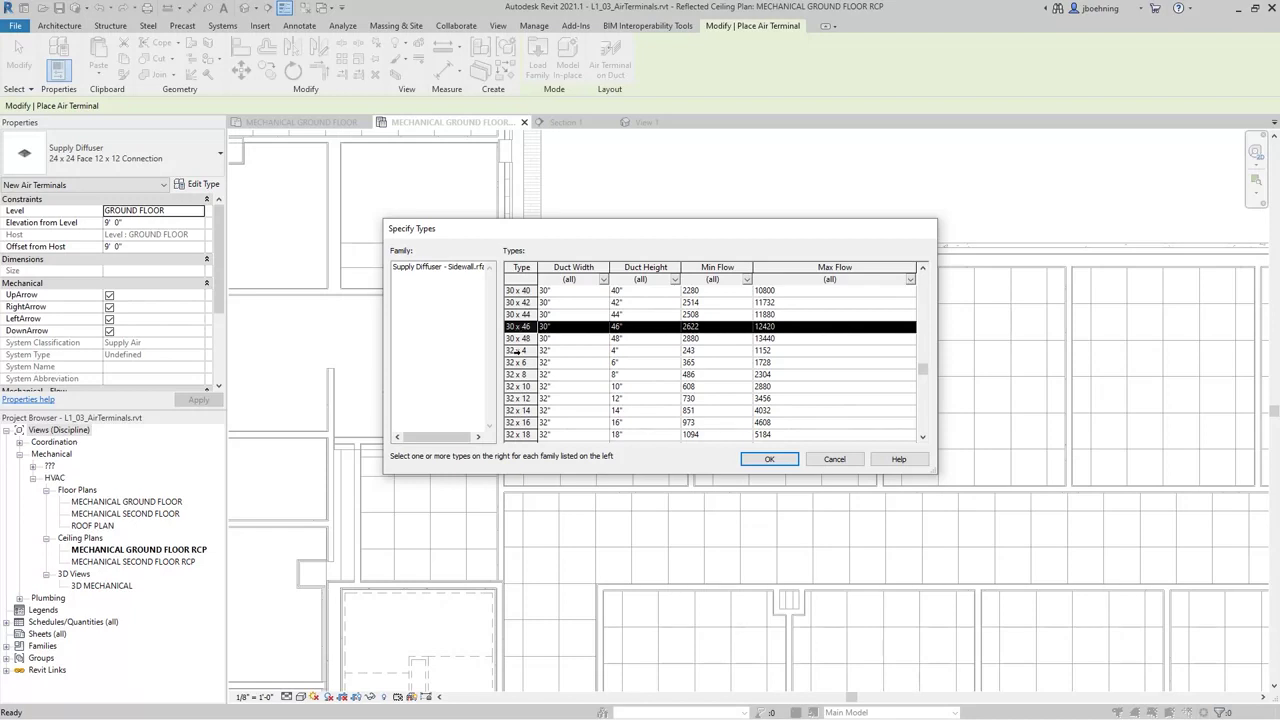
pyautogui.click(510, 304)
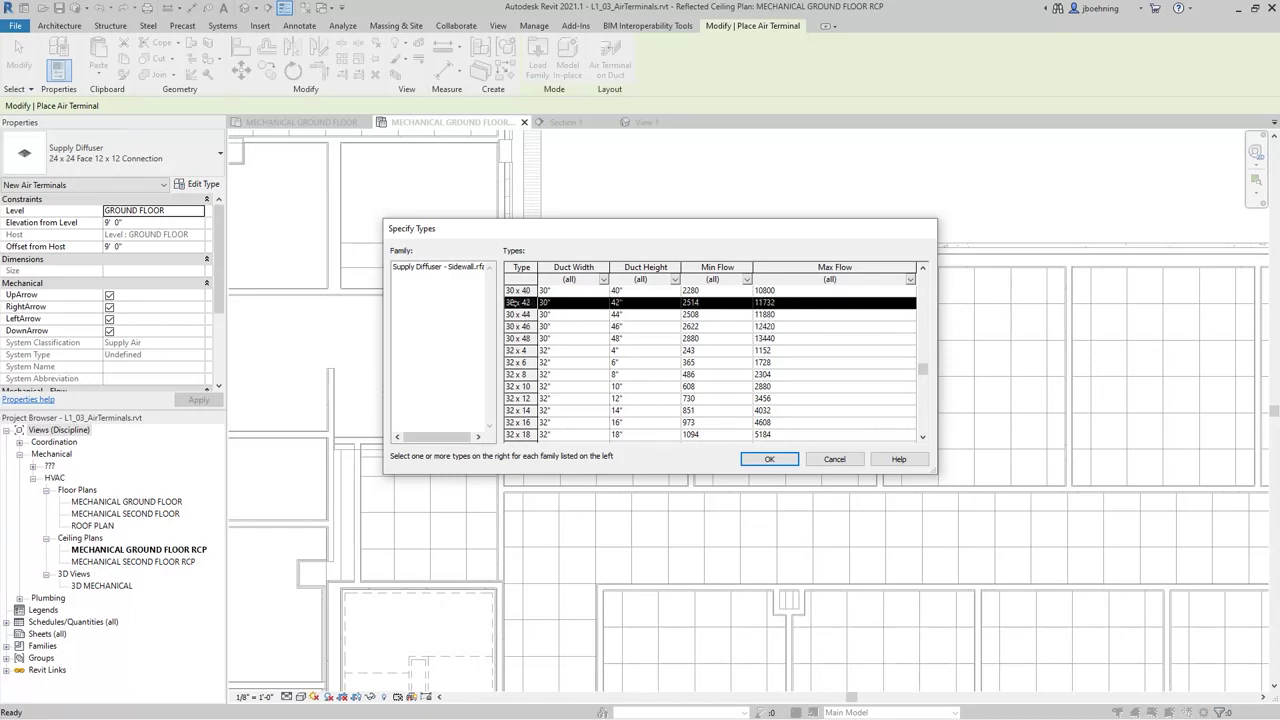
pyautogui.keyDown('ctrl'); pyautogui.click(518, 339); pyautogui.keyUp('ctrl')
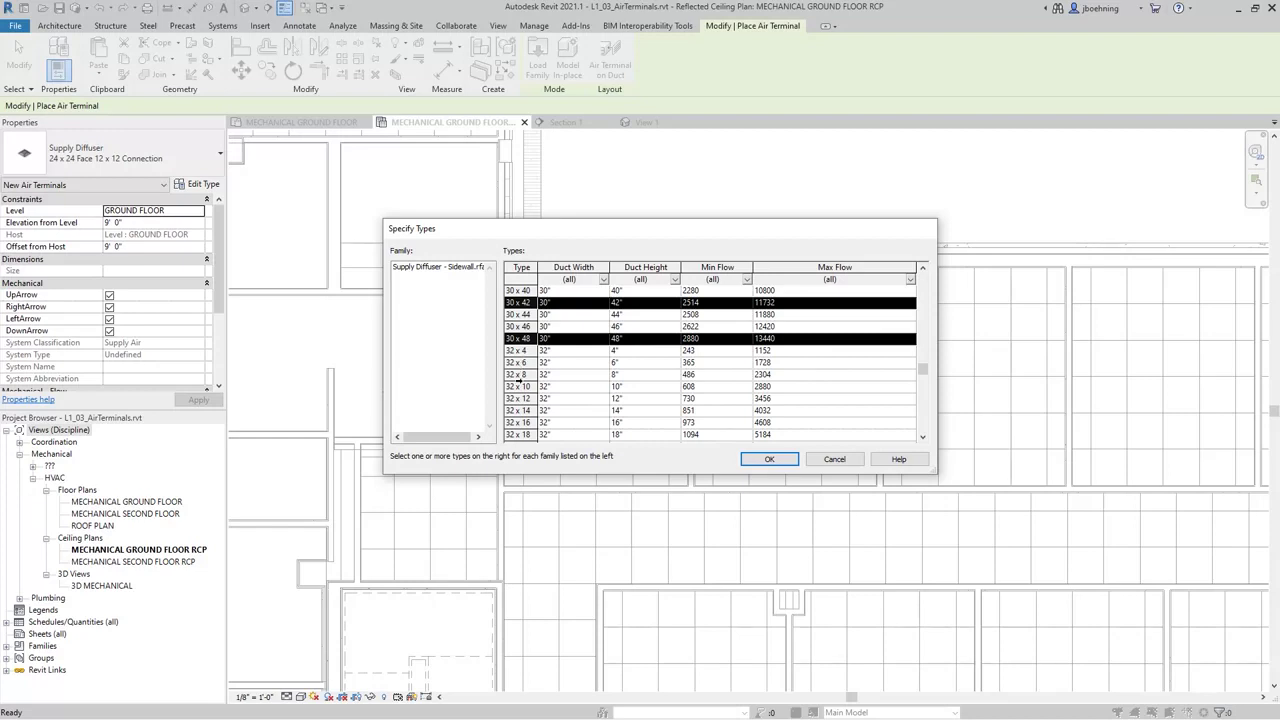
pyautogui.keyDown('ctrl'); pyautogui.keyDown('shift'); pyautogui.click(518, 375); pyautogui.keyUp('shift'); pyautogui.keyUp('ctrl')
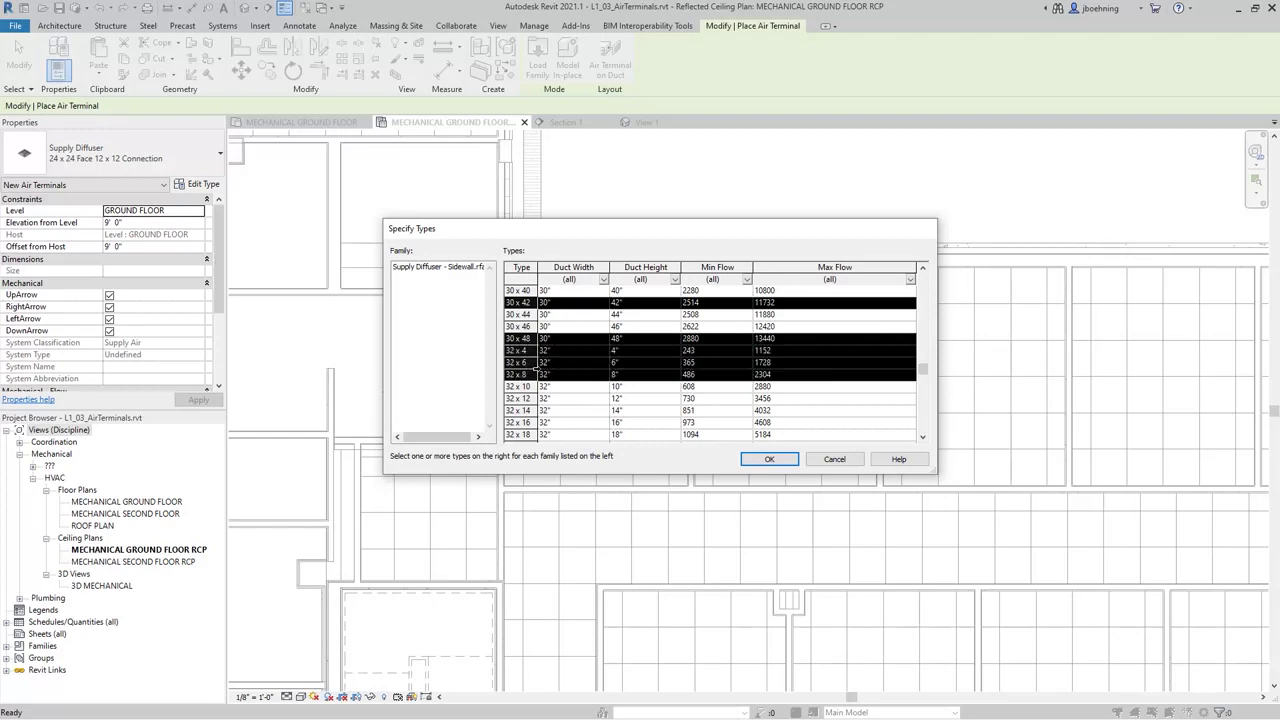
pyautogui.click(769, 459)
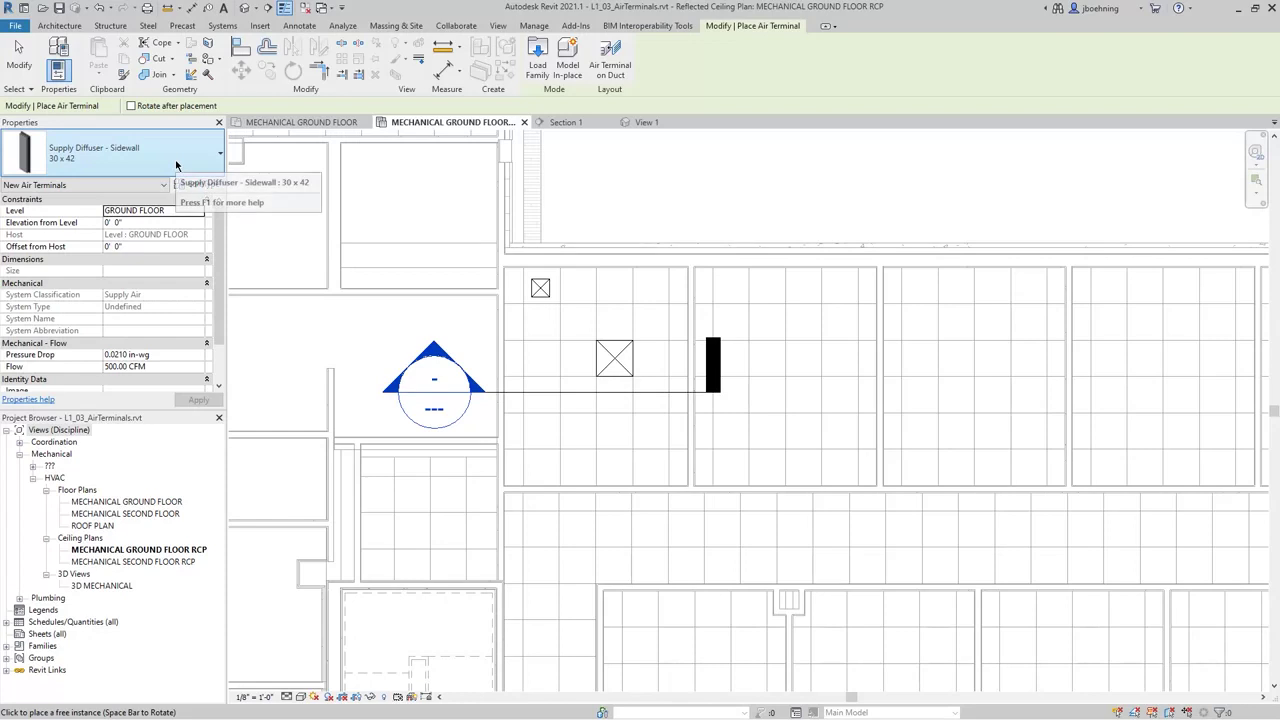
# - Place a 30 x 42 sidewall diffuser on the south wall of the room containing the two ceiling diffusers, at 8' 0" elevation from level
pyautogui.moveTo(586, 206); pyautogui.dragTo(644, 278, button='middle')
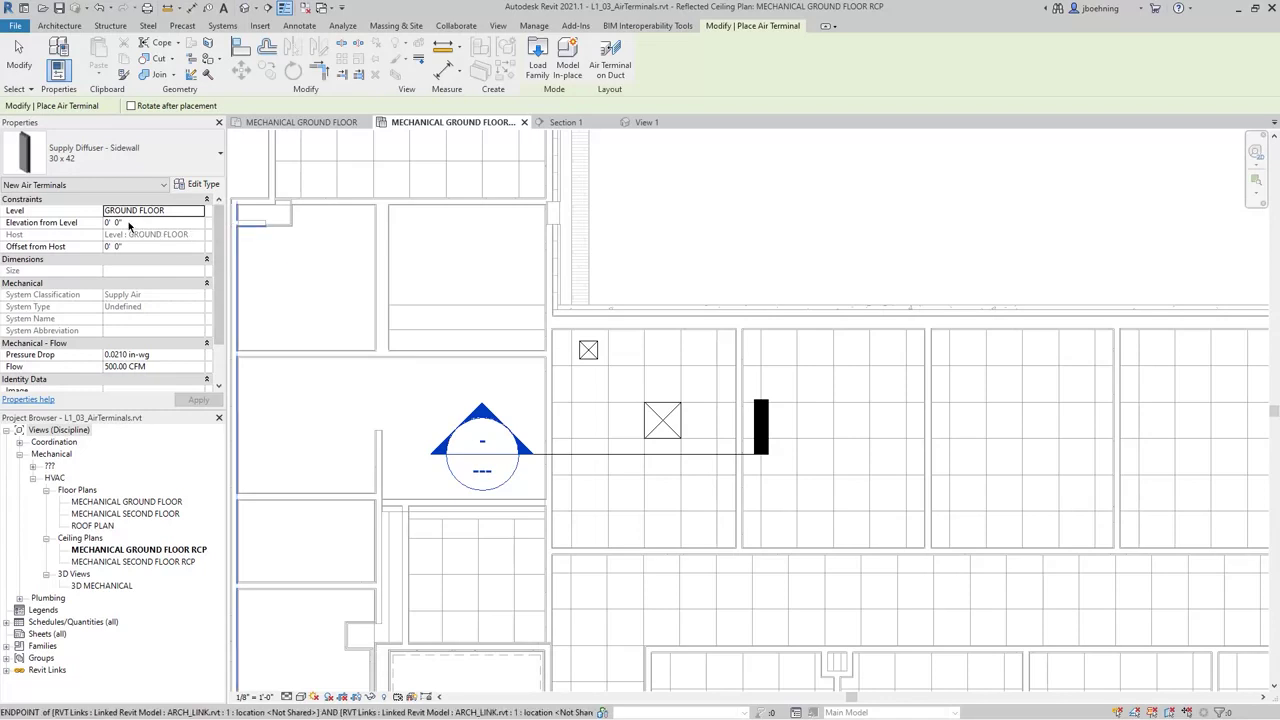
pyautogui.moveTo(132, 221); pyautogui.dragTo(107, 220)
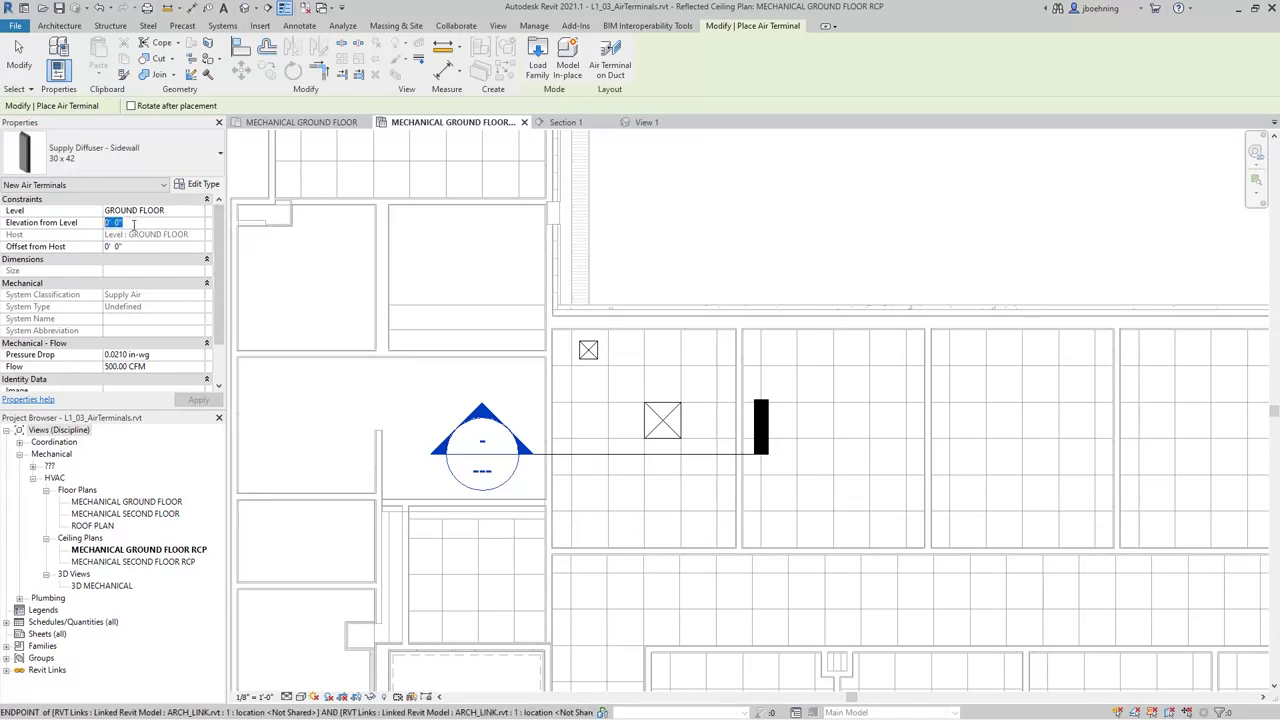
pyautogui.write('8')
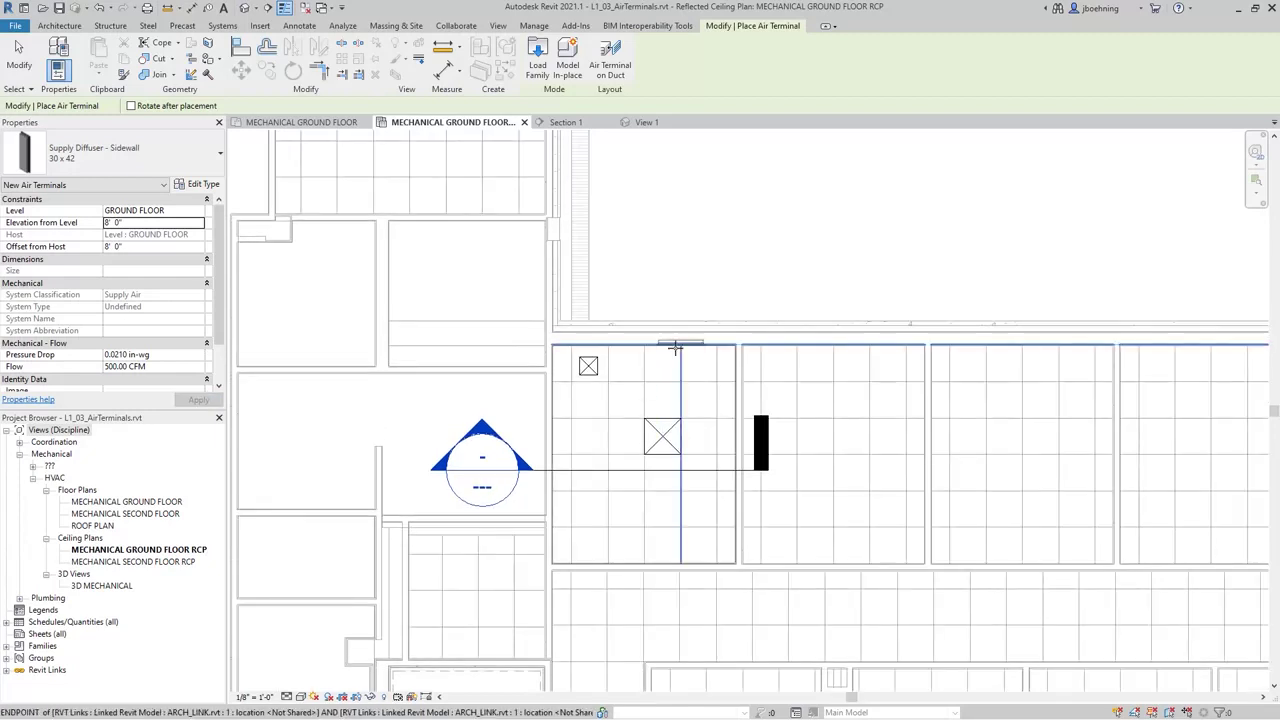
pyautogui.scroll(5, 660, 543)
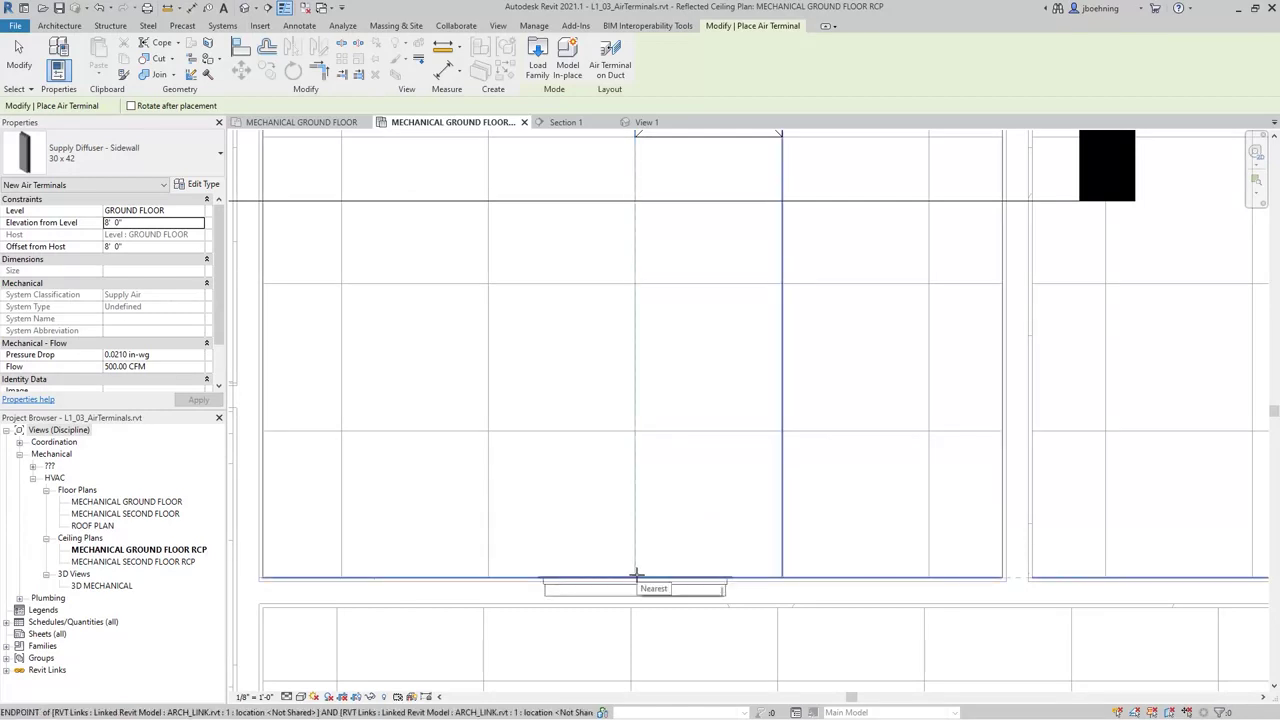
pyautogui.click(643, 568)
pyautogui.scroll(-3, 669, 514)
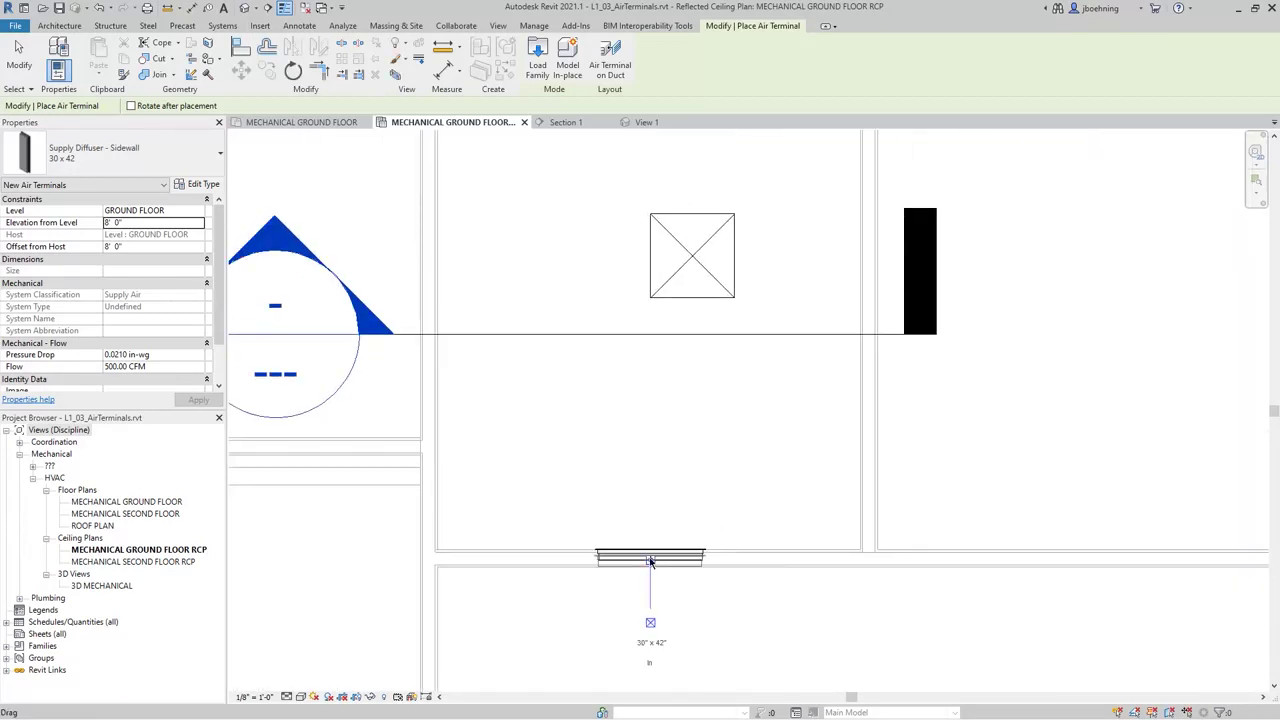
pyautogui.click(19, 55)
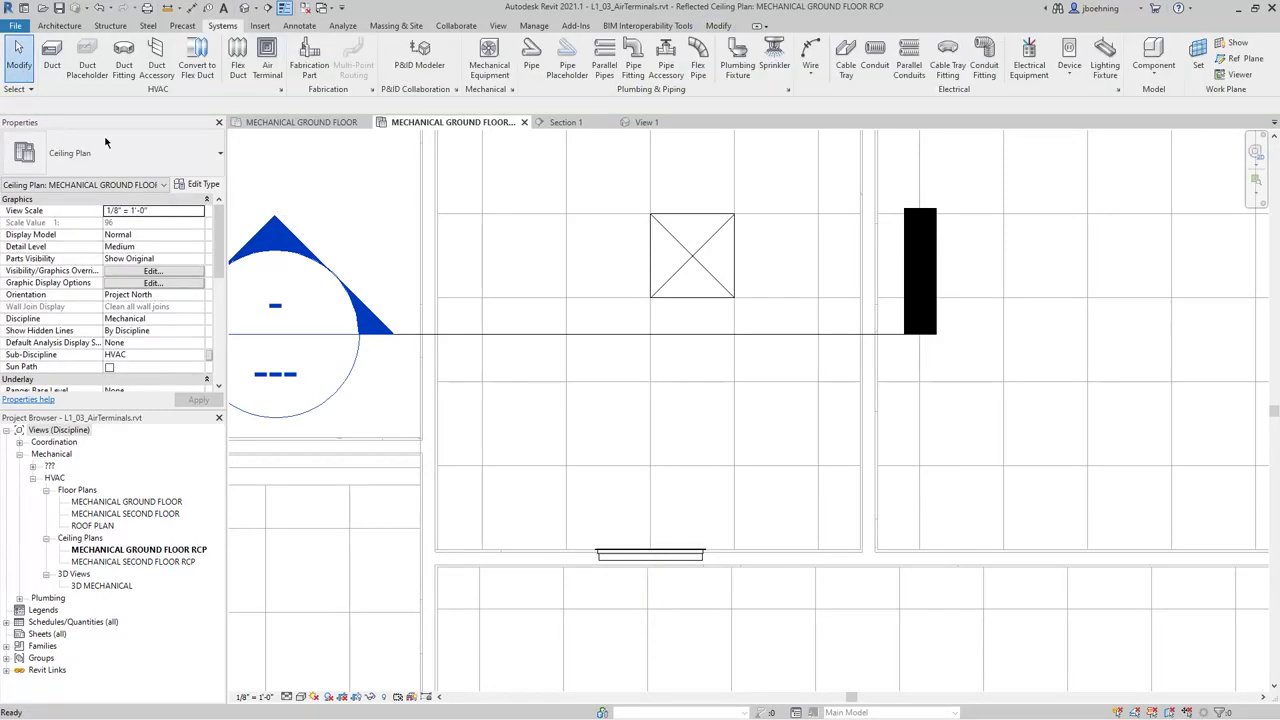
# - Flip the building section to look toward the sidewall diffuser and shift its line closer to that wall
pyautogui.click(581, 334)
pyautogui.scroll(-1, 612, 324)
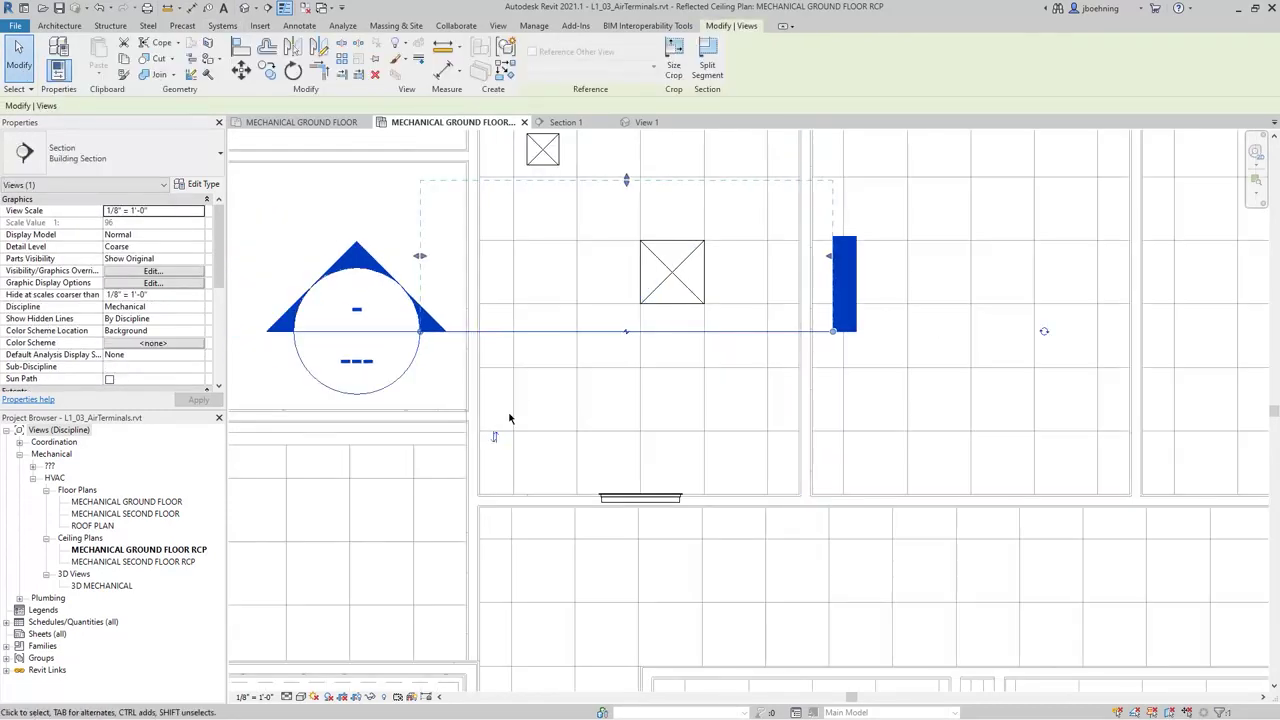
pyautogui.click(494, 438)
pyautogui.moveTo(568, 332); pyautogui.dragTo(556, 397, button='middle')
# - Open Section 1 and change the sidewall diffuser's type to 32 x 8
pyautogui.click(567, 122)
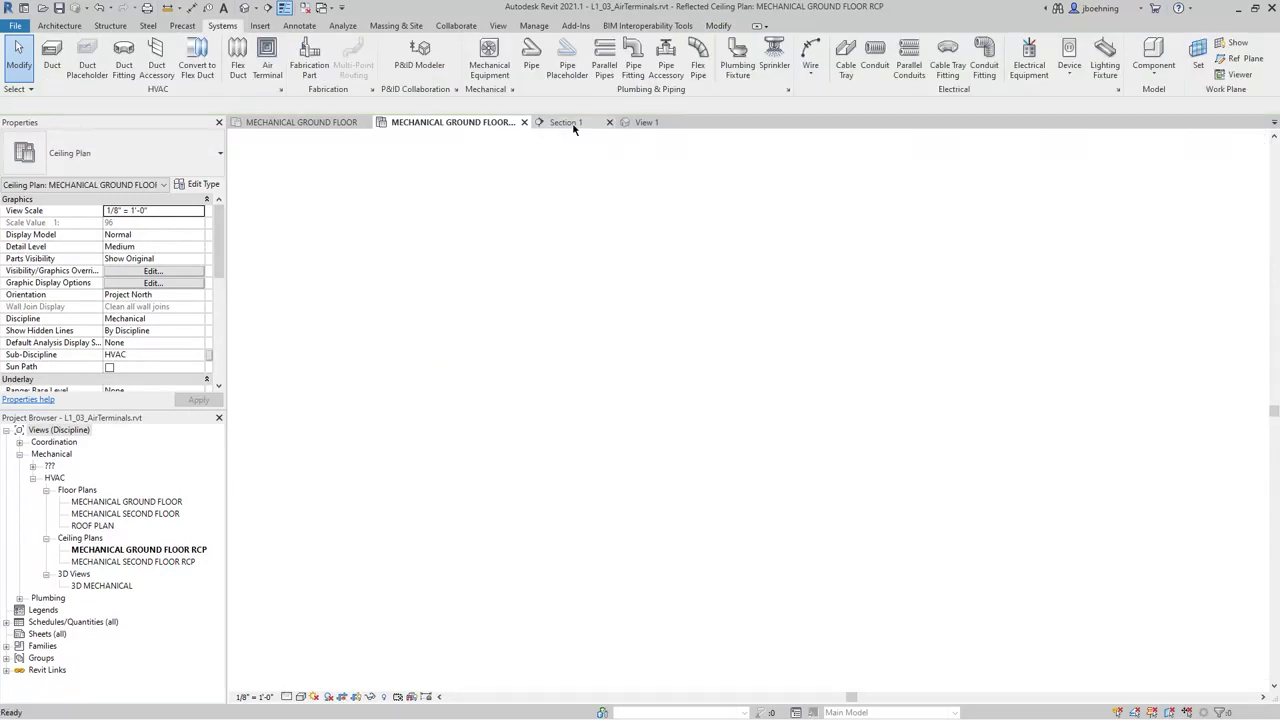
pyautogui.click(579, 315)
pyautogui.scroll(2, 574, 313)
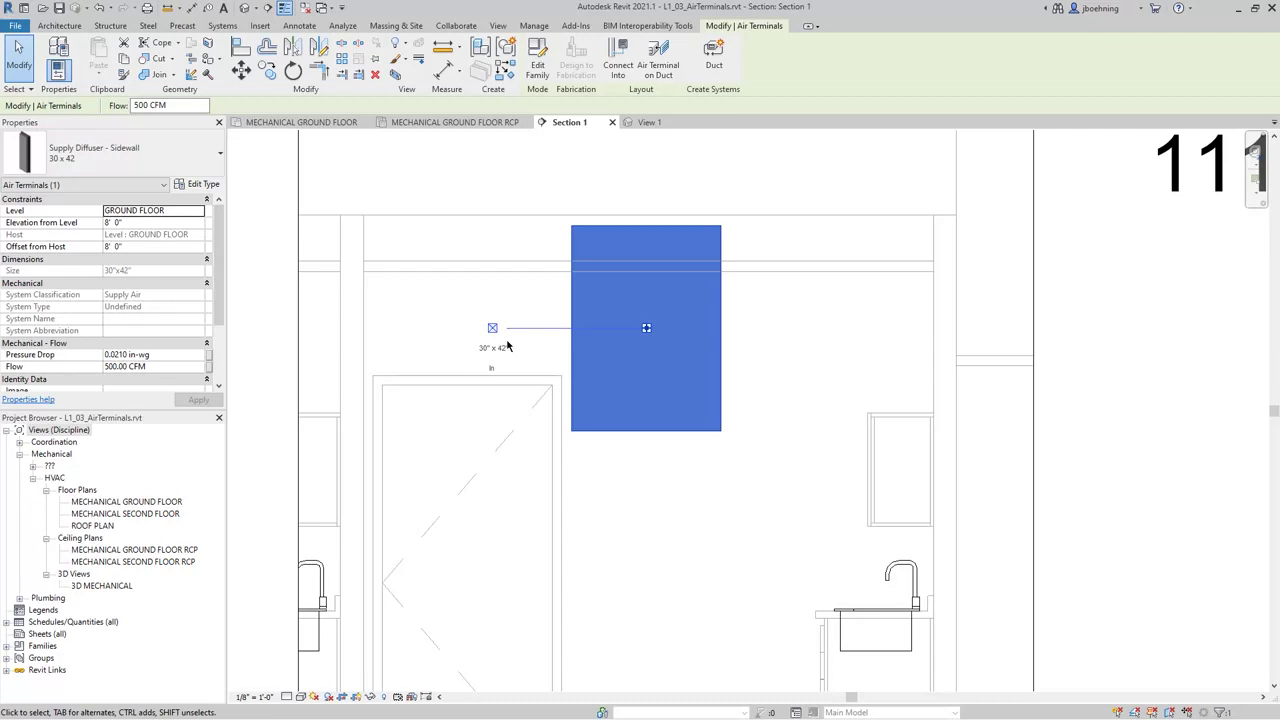
pyautogui.click(208, 155)
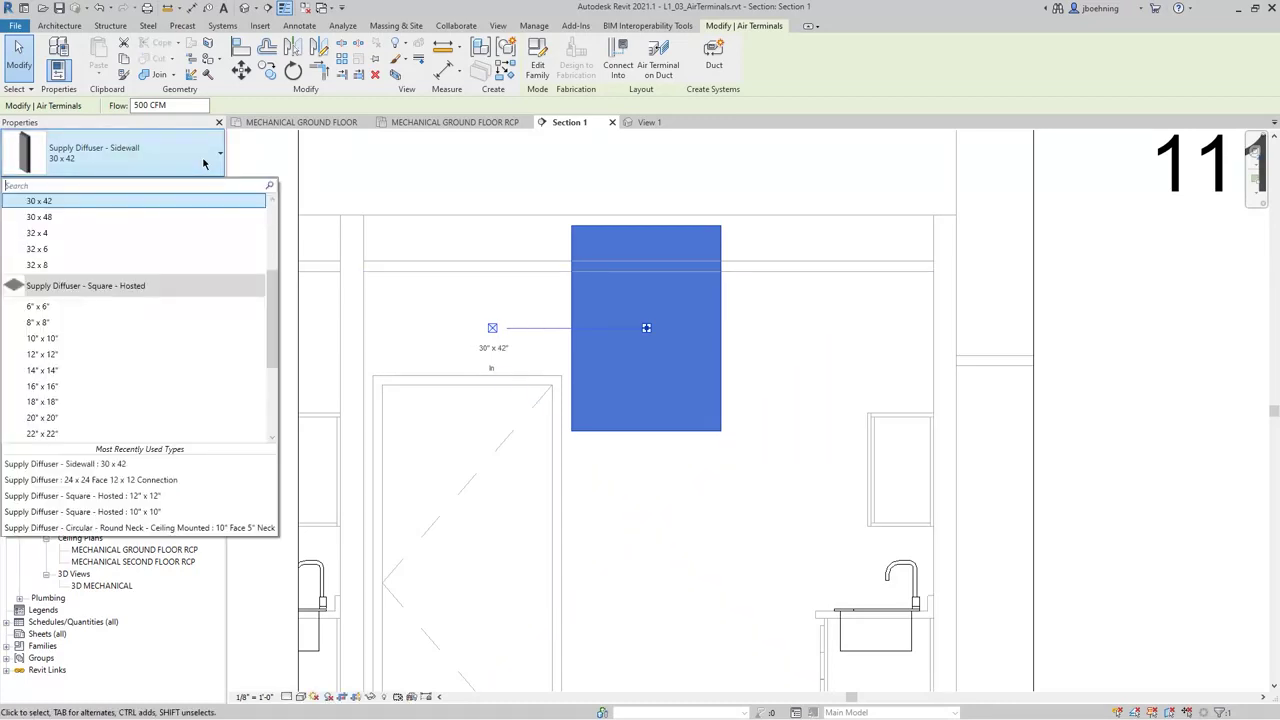
pyautogui.click(94, 265)
pyautogui.click(475, 326)
pyautogui.scroll(-1, 540, 322)
pyautogui.moveTo(663, 389); pyautogui.dragTo(687, 385, button='middle')
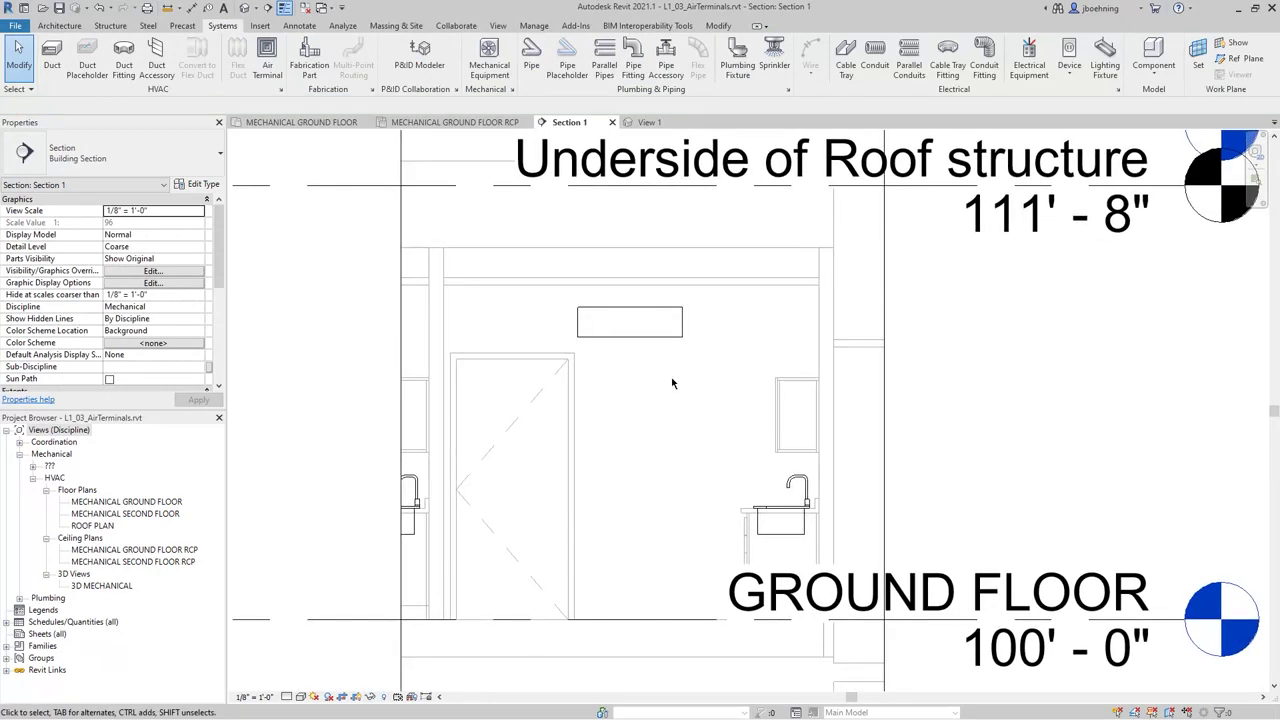
# - Return to the MECHANICAL GROUND FLOOR RCP and review the air terminals in the room
pyautogui.click(479, 123)
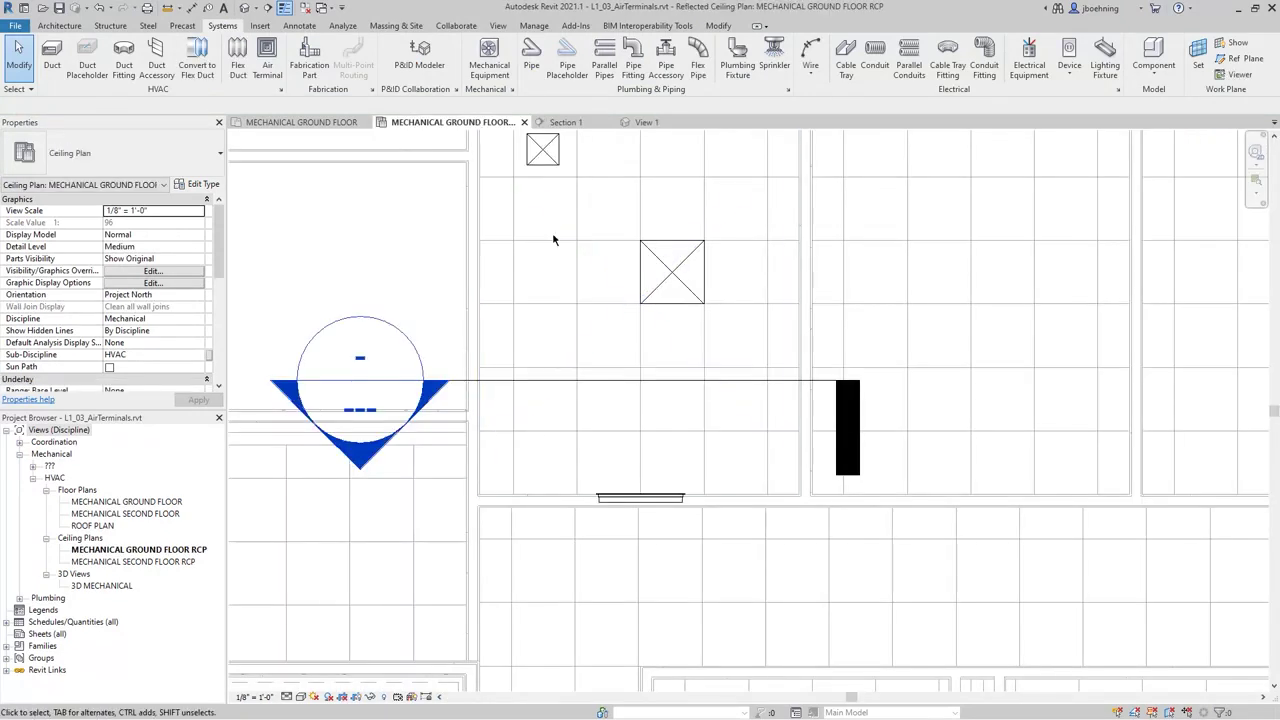
pyautogui.scroll(-1, 560, 239)
pyautogui.moveTo(586, 243); pyautogui.dragTo(669, 321, button='middle')
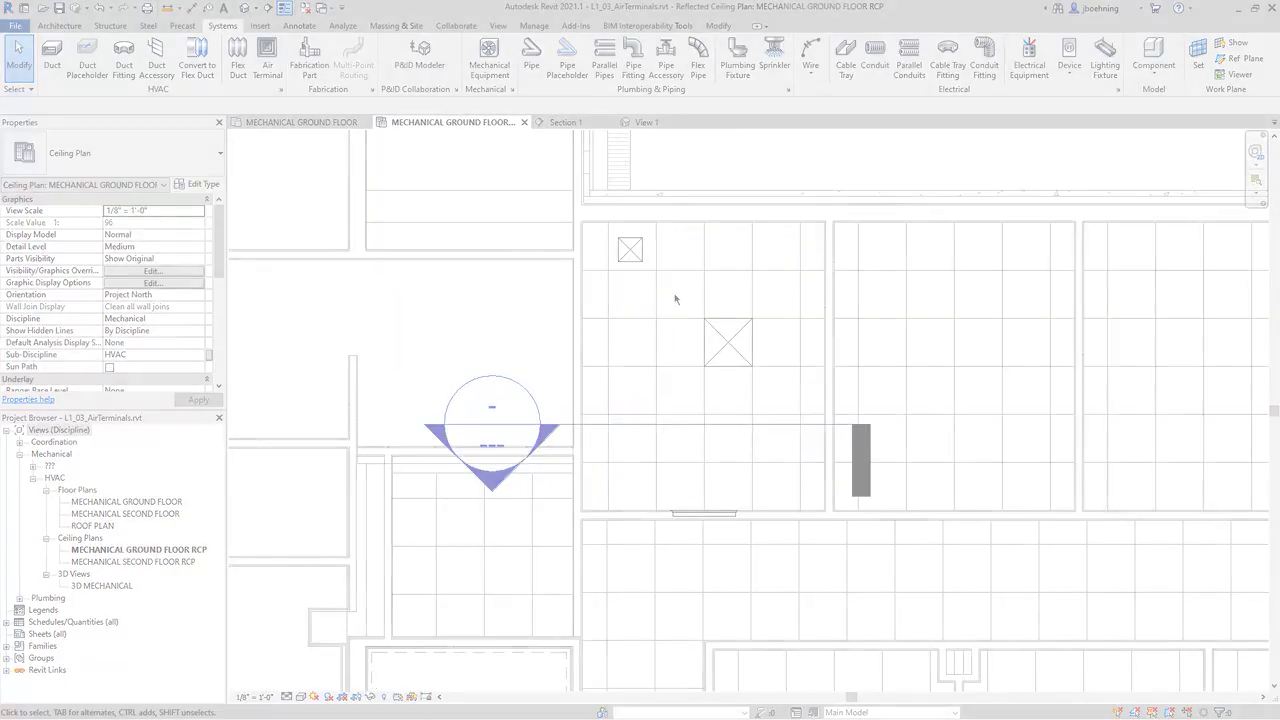